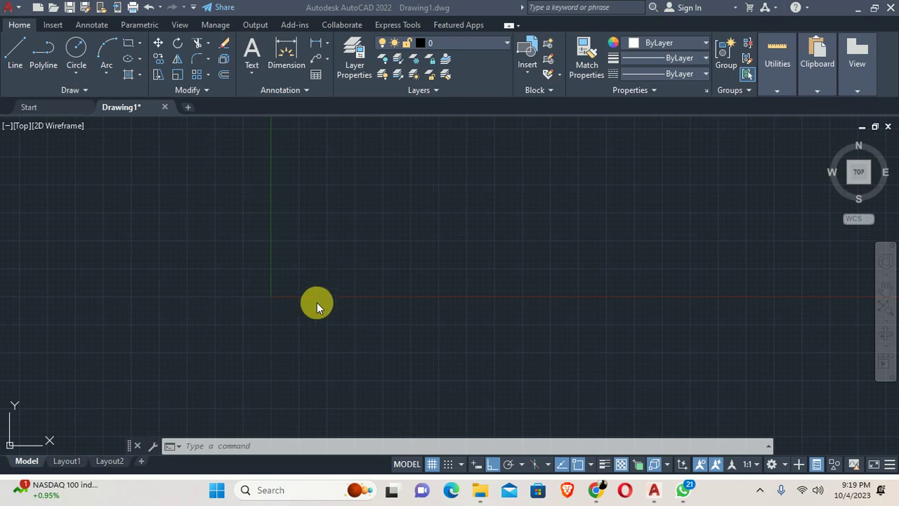
# Step: Pan the view slightly, then start a rectangle and cancel it
pyautogui.moveTo(357, 302); pyautogui.dragTo(371, 328, button='middle')
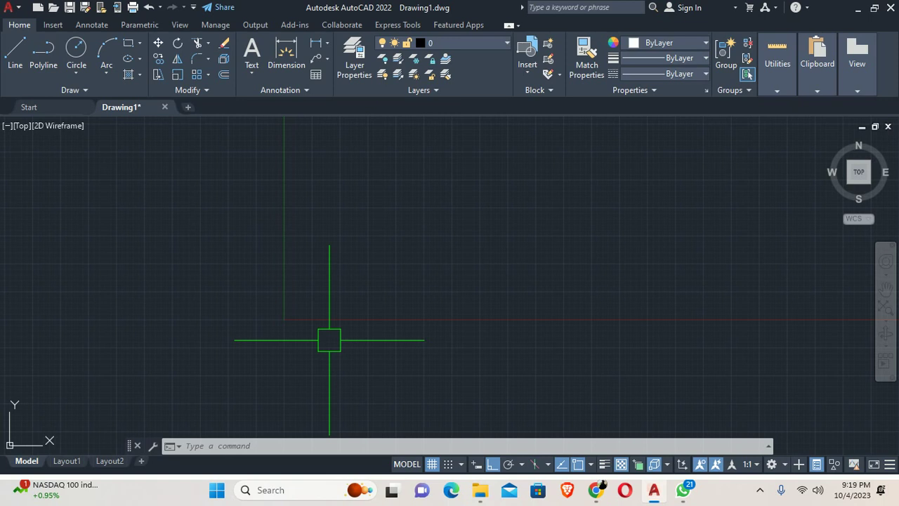
pyautogui.write('rec')
pyautogui.press('Return')
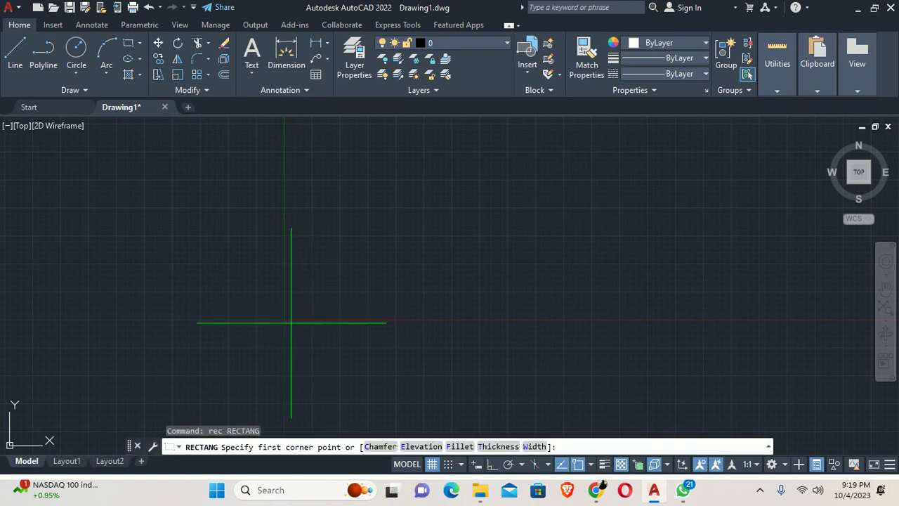
pyautogui.click(286, 317)
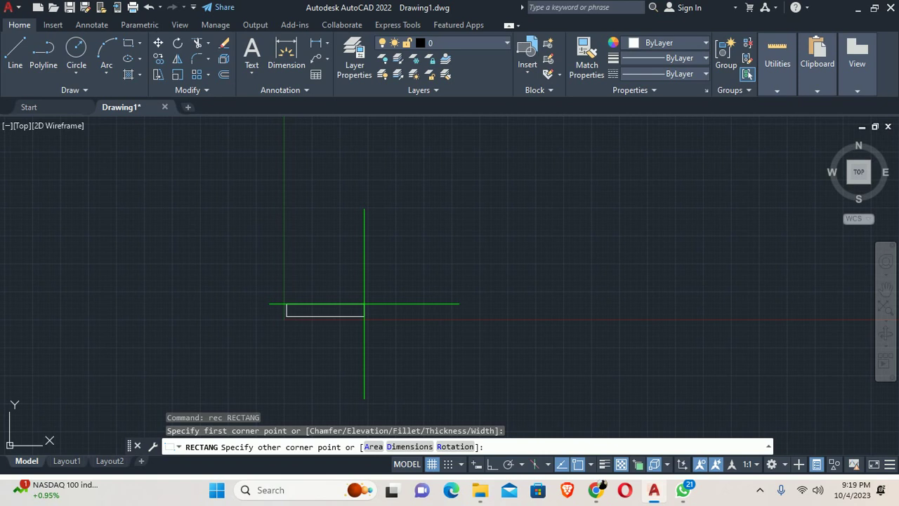
pyautogui.press('Escape')
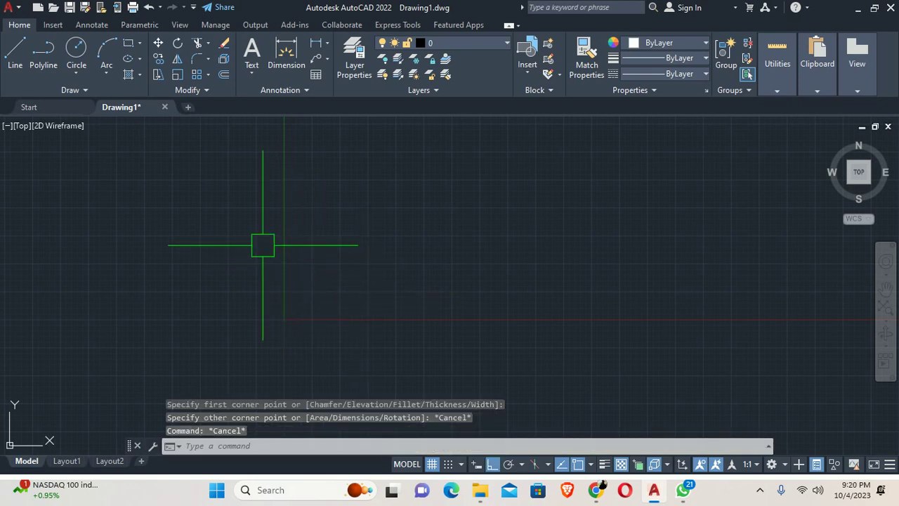
# Step: Set drawing units to Architectural with 0'-0 1/8" precision and Inches insertion scale
pyautogui.write('un')
pyautogui.press('Return')
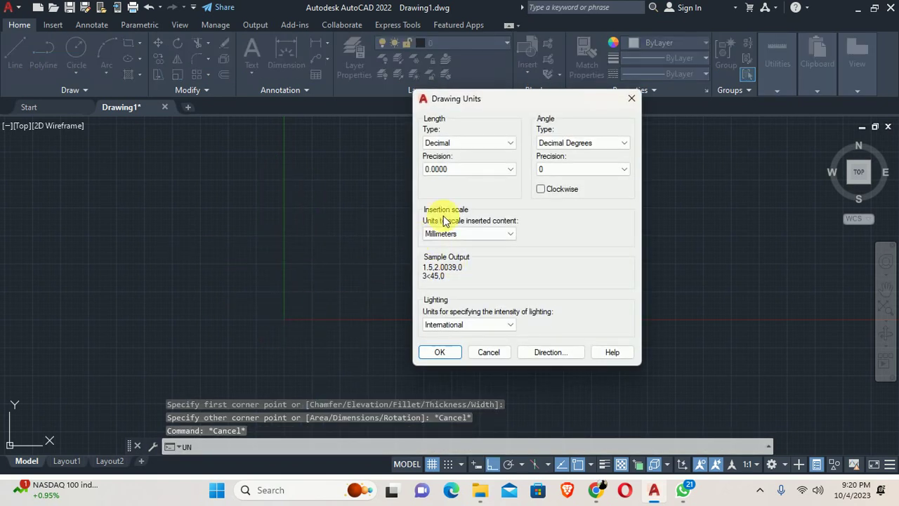
pyautogui.click(484, 142)
pyautogui.click(450, 154)
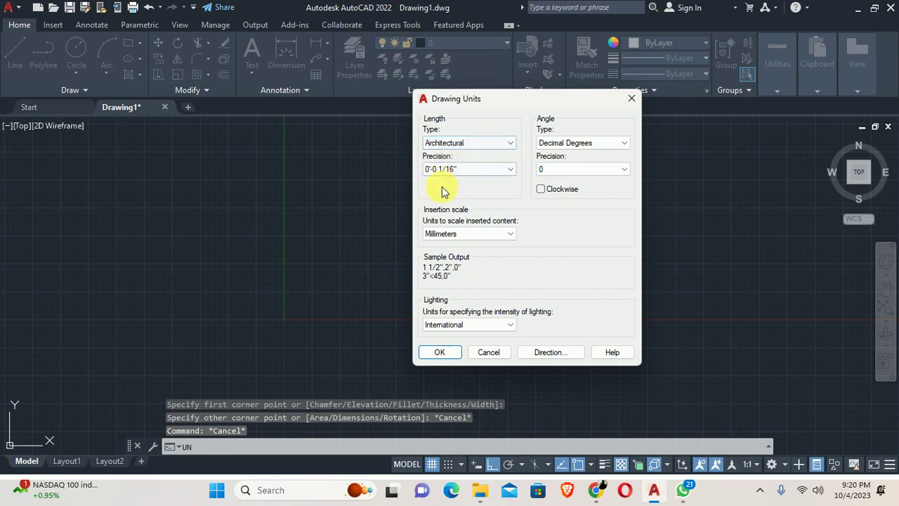
pyautogui.click(474, 170)
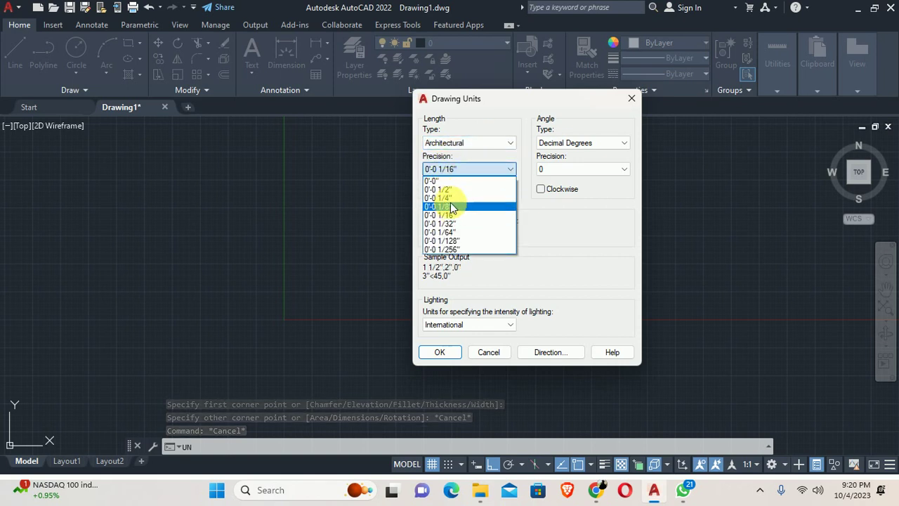
pyautogui.click(450, 208)
pyautogui.click(443, 235)
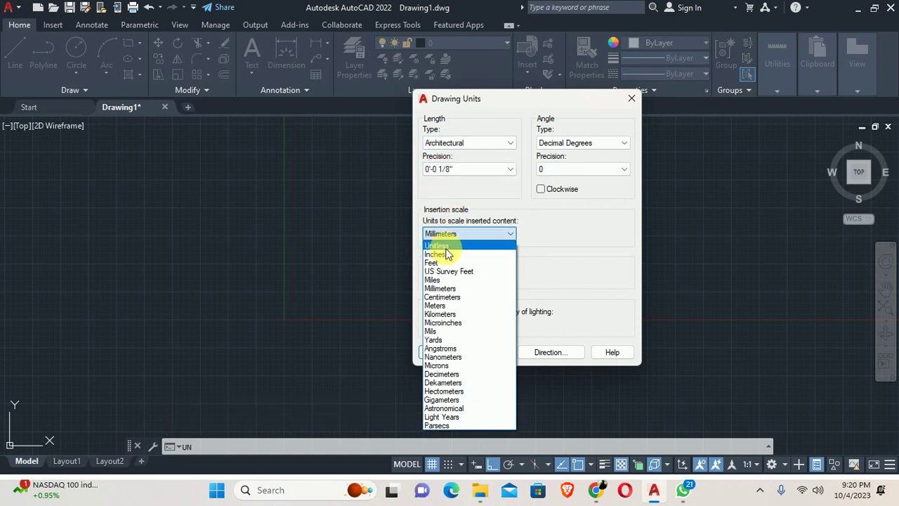
pyautogui.click(437, 253)
pyautogui.click(433, 350)
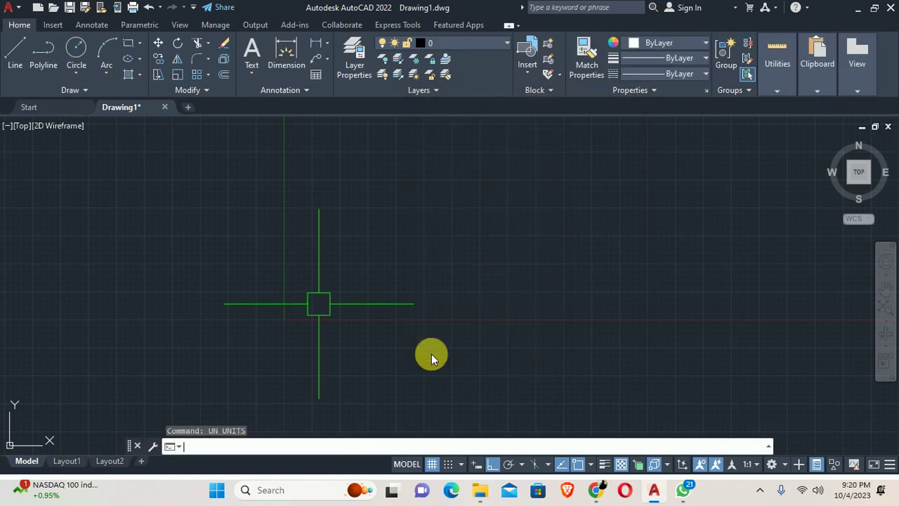
pyautogui.write('d')
pyautogui.press('Return')
# Step: Modify the ISO-25 dimension style to use Engineering unit format
pyautogui.click(587, 215)
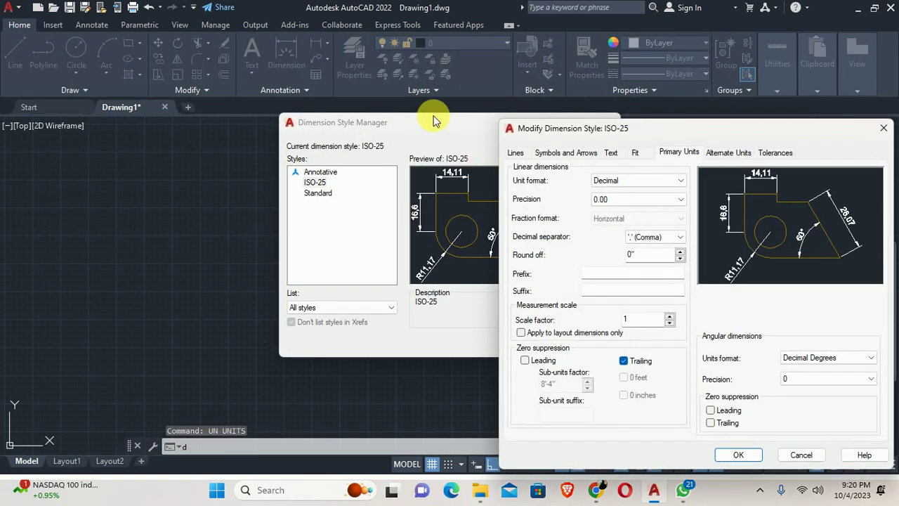
pyautogui.click(594, 183)
pyautogui.click(605, 208)
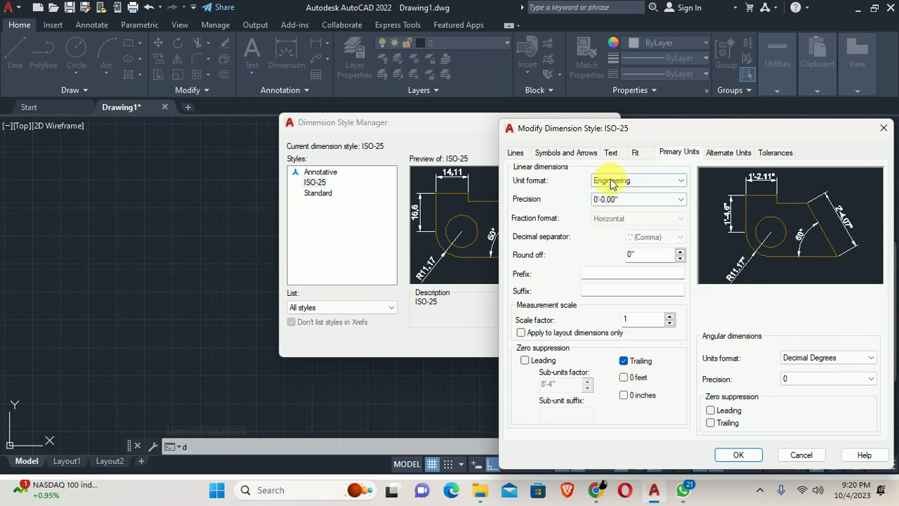
pyautogui.click(636, 199)
pyautogui.click(618, 211)
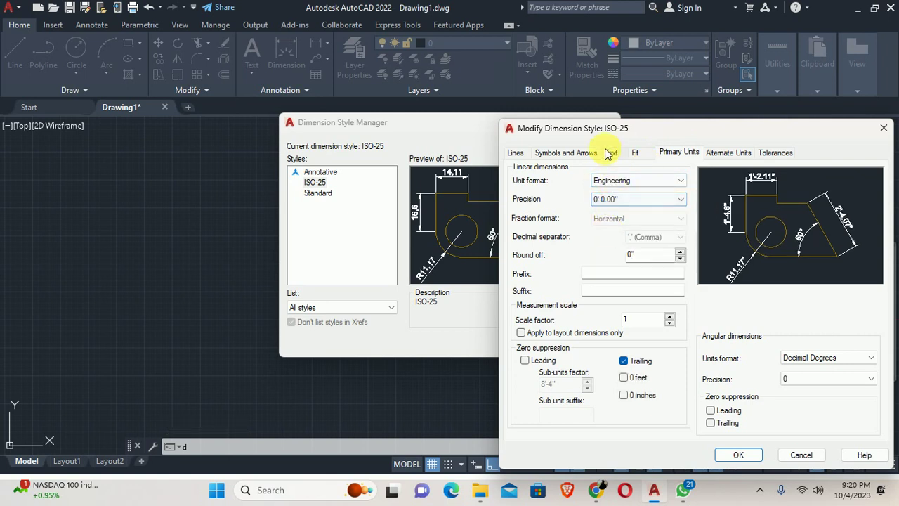
# Step: Set the ISO-25 text height to 3 and arrow size to 3
pyautogui.click(610, 152)
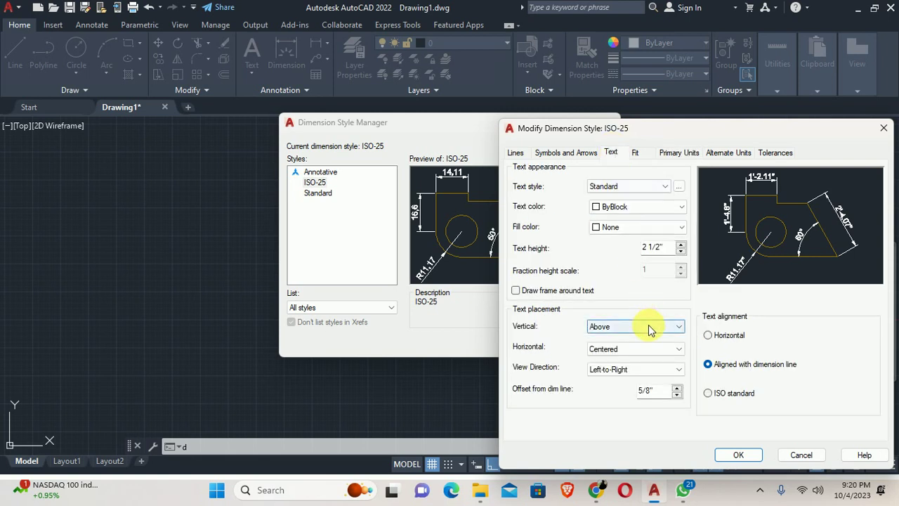
pyautogui.doubleClick(660, 247)
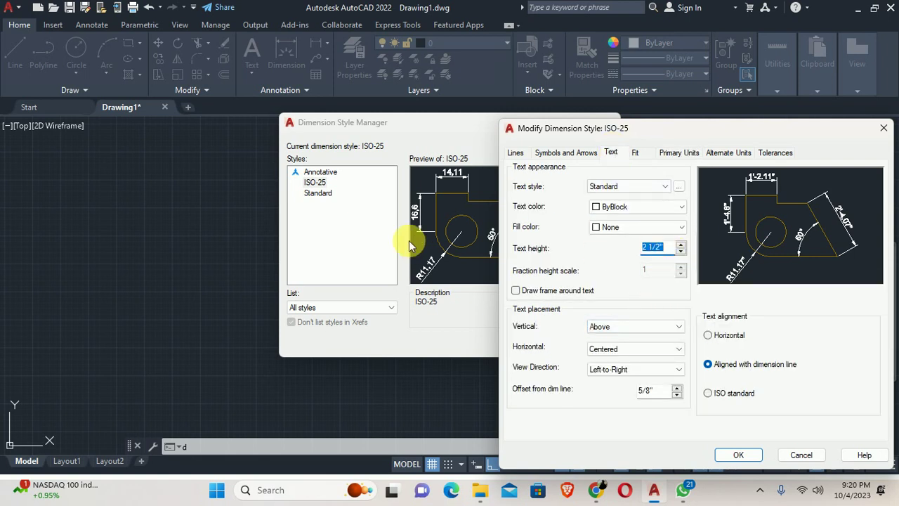
pyautogui.write('3')
pyautogui.click(576, 153)
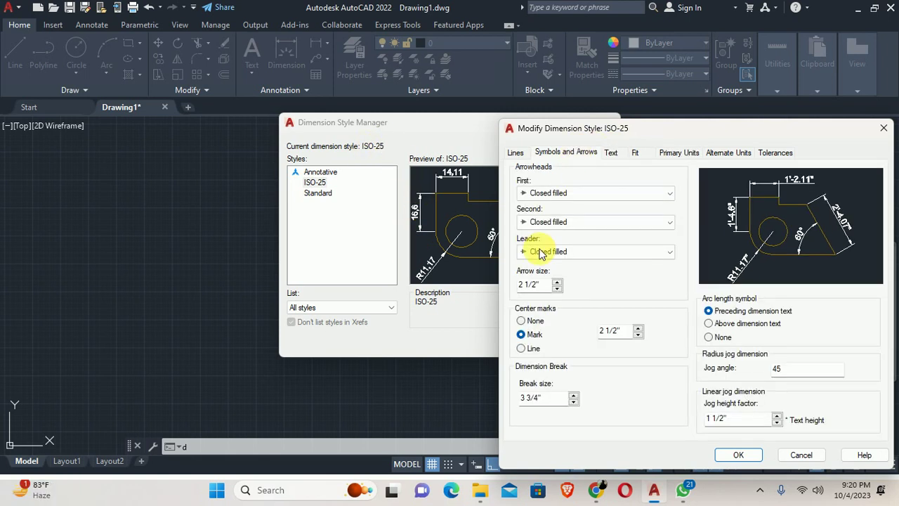
pyautogui.doubleClick(541, 283)
pyautogui.write('3')
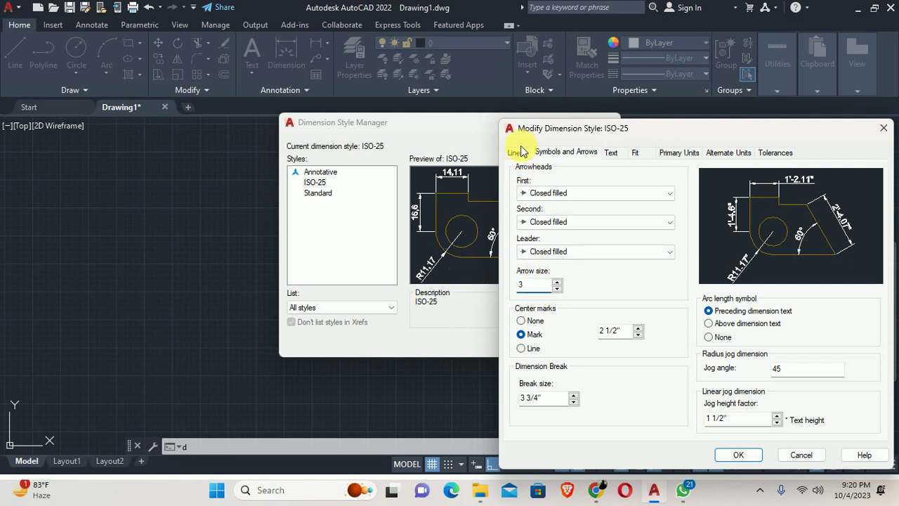
# Step: Set extension, origin offset and fixed extension length to 1.5, and make ISO-25 current
pyautogui.click(517, 152)
pyautogui.doubleClick(838, 318)
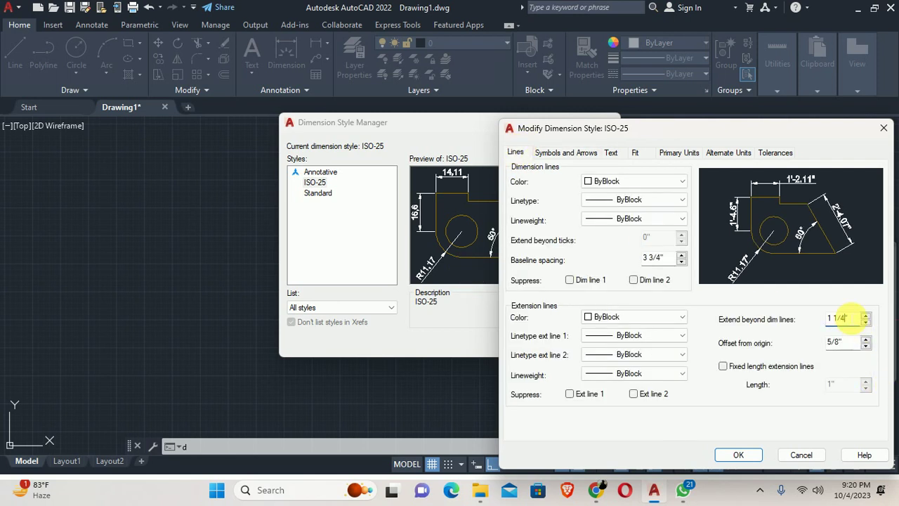
pyautogui.write('1.5')
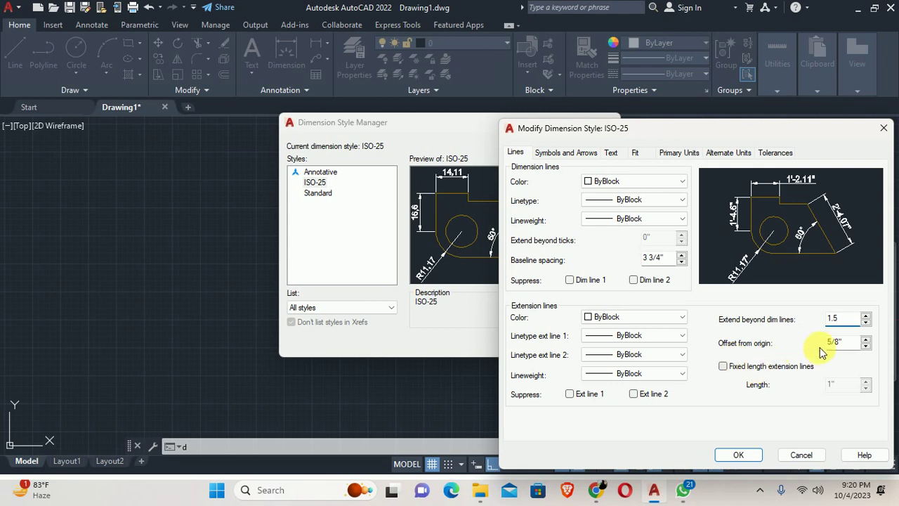
pyautogui.doubleClick(847, 344)
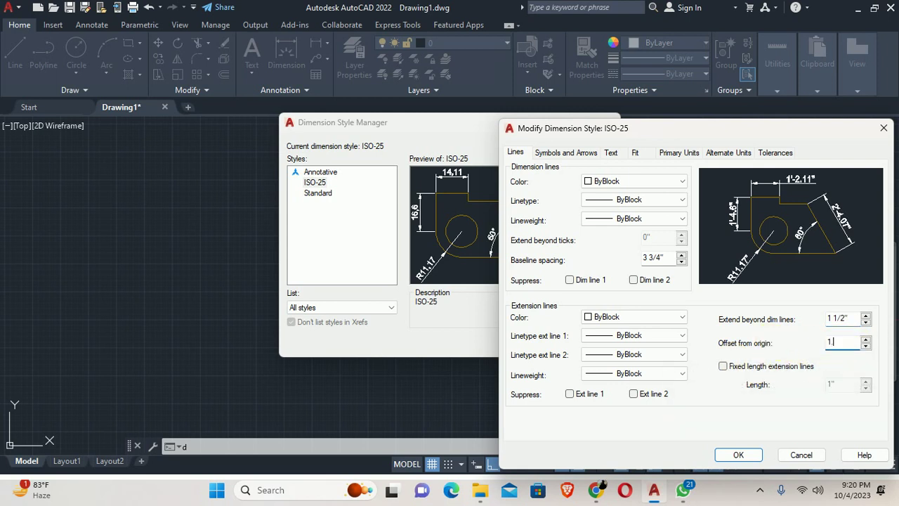
pyautogui.write('1.5')
pyautogui.click(786, 369)
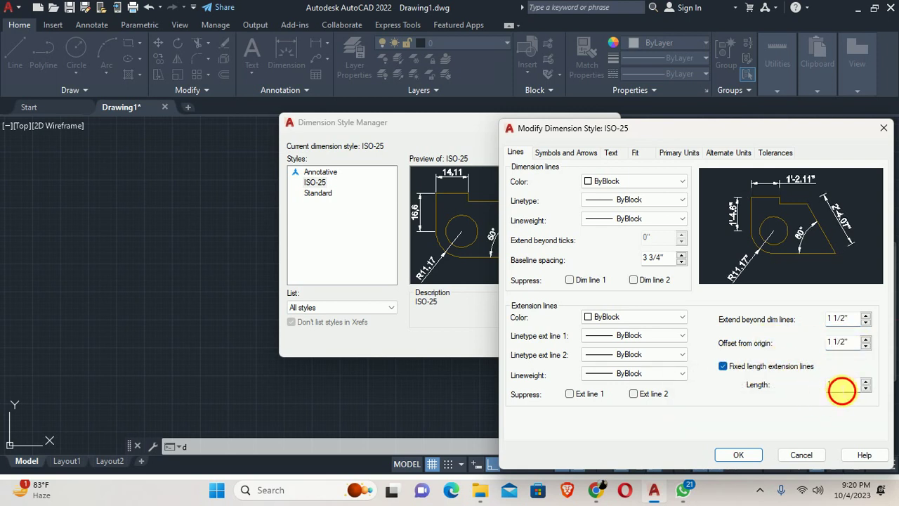
pyautogui.doubleClick(837, 384)
pyautogui.write('1.5')
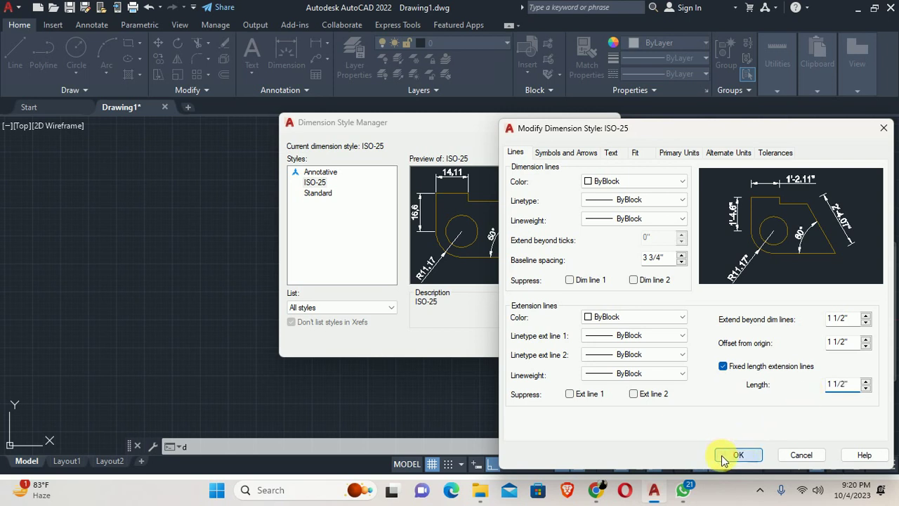
pyautogui.click(723, 454)
pyautogui.click(577, 172)
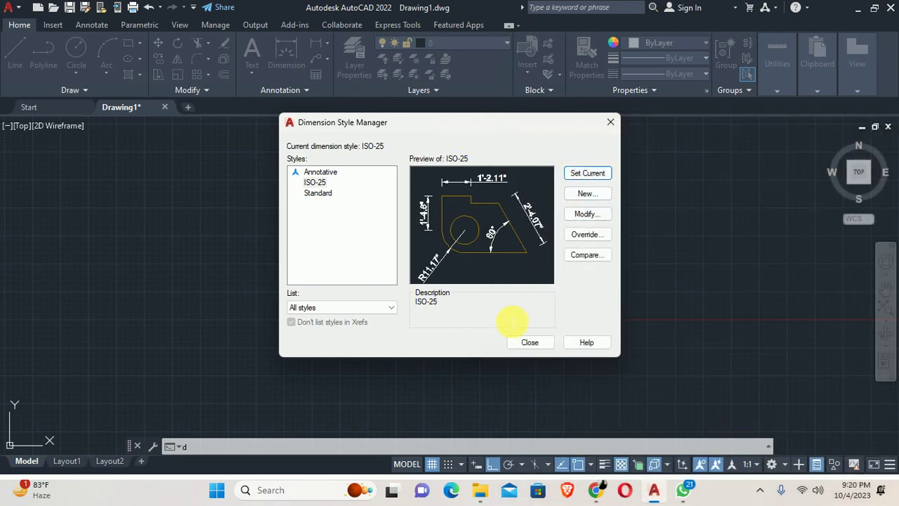
pyautogui.click(529, 341)
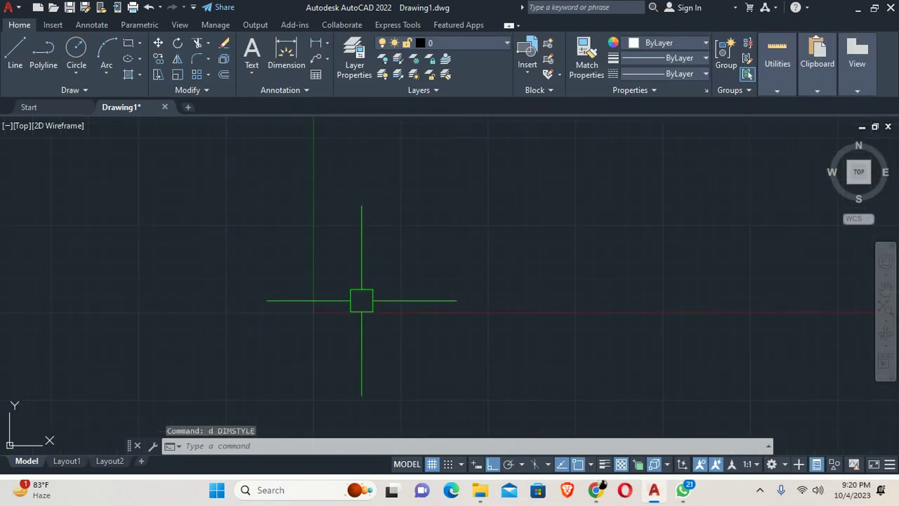
# Step: Draw a 36 by 4.5 rectangle using the REC Dimensions option
pyautogui.write('rec')
pyautogui.press('Return')
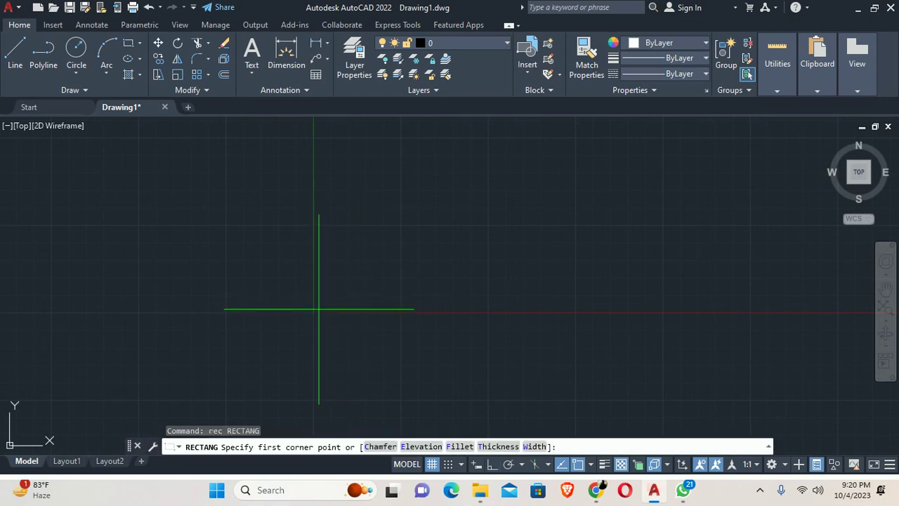
pyautogui.click(319, 308)
pyautogui.write('d')
pyautogui.press('Return')
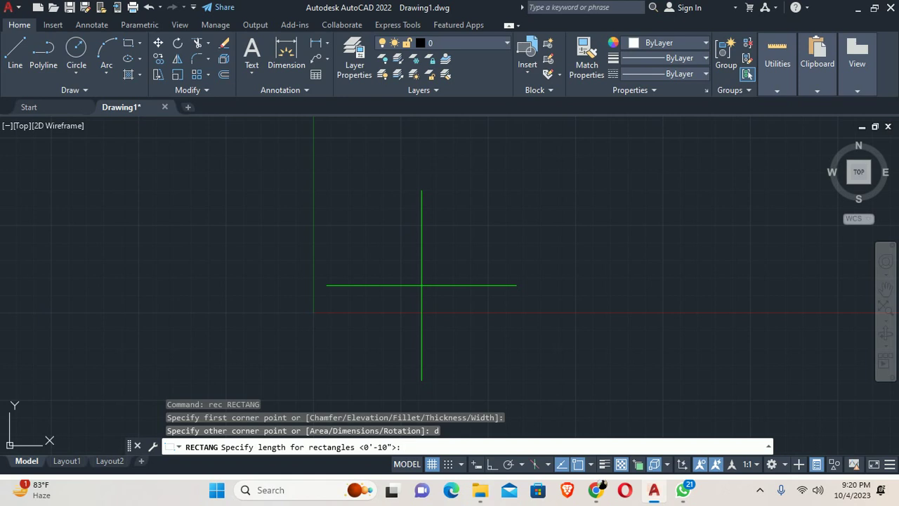
pyautogui.press('Return')
pyautogui.write('4.5')
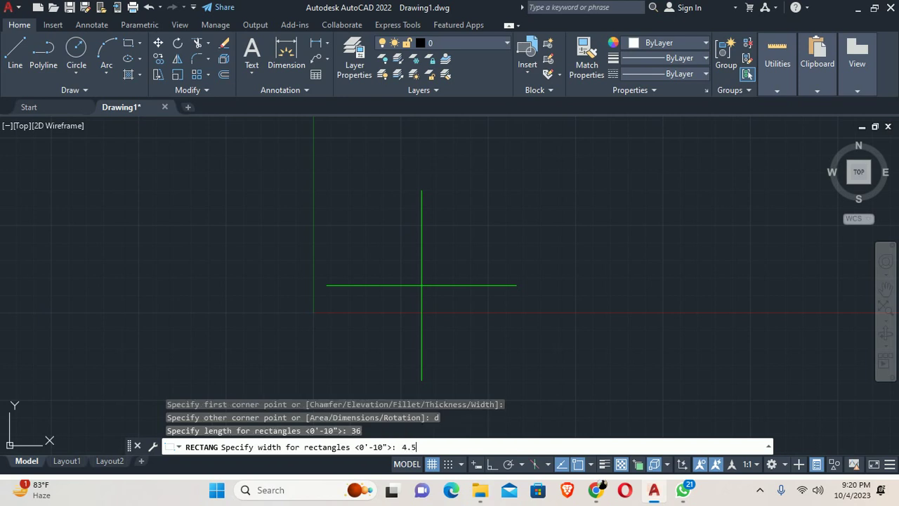
pyautogui.press('Return')
pyautogui.click(320, 309)
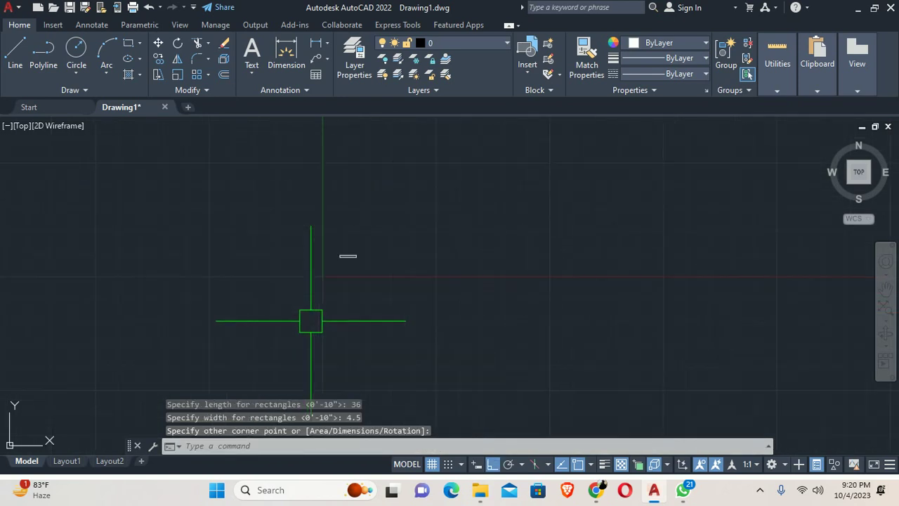
# Step: Zoom in and pan to frame the new rectangle
pyautogui.scroll(8, 357, 249)
pyautogui.scroll(5, 215, 293)
pyautogui.scroll(1, 204, 331)
pyautogui.press('Escape')
pyautogui.press('Escape')
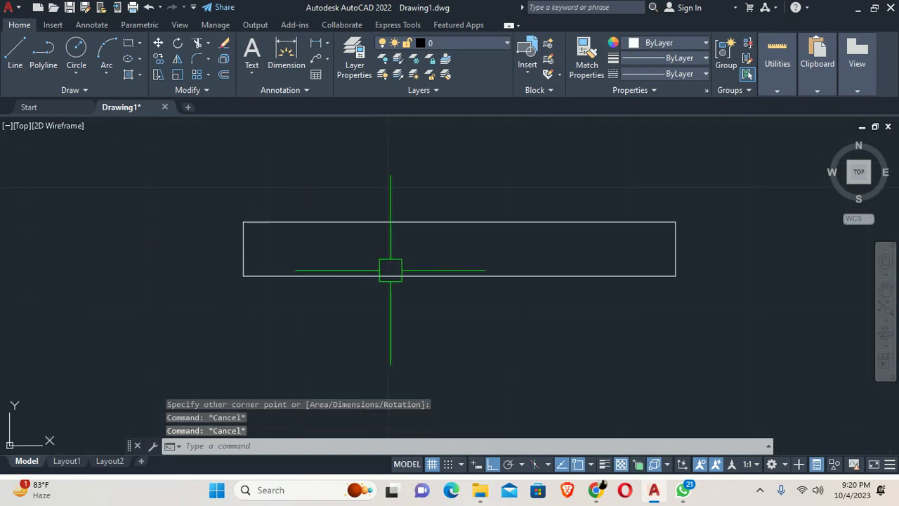
pyautogui.moveTo(391, 270); pyautogui.dragTo(290, 278, button='middle')
pyautogui.write('x')
pyautogui.press('Return')
# Step: Explode the rectangle and offset its left and right edges 2 inches inward
pyautogui.click(316, 286)
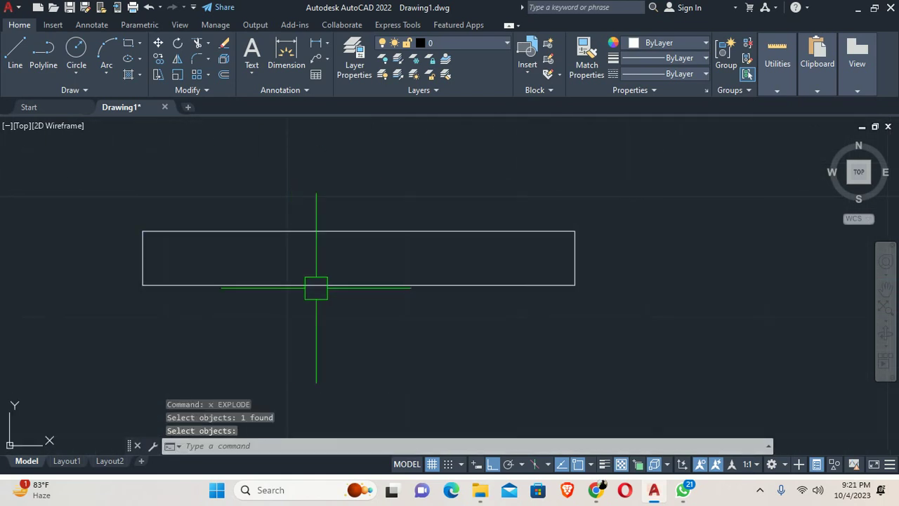
pyautogui.press('Escape')
pyautogui.press('Escape')
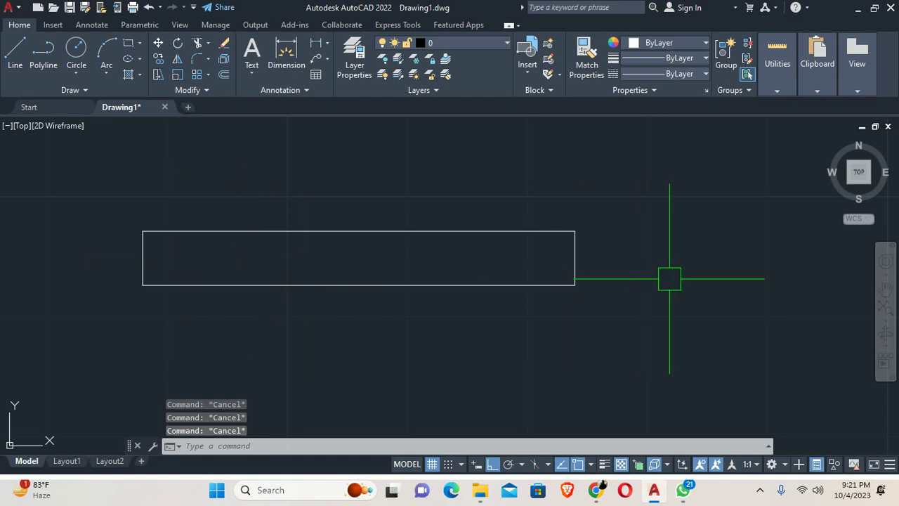
pyautogui.write('o')
pyautogui.press('Return')
pyautogui.write('1')
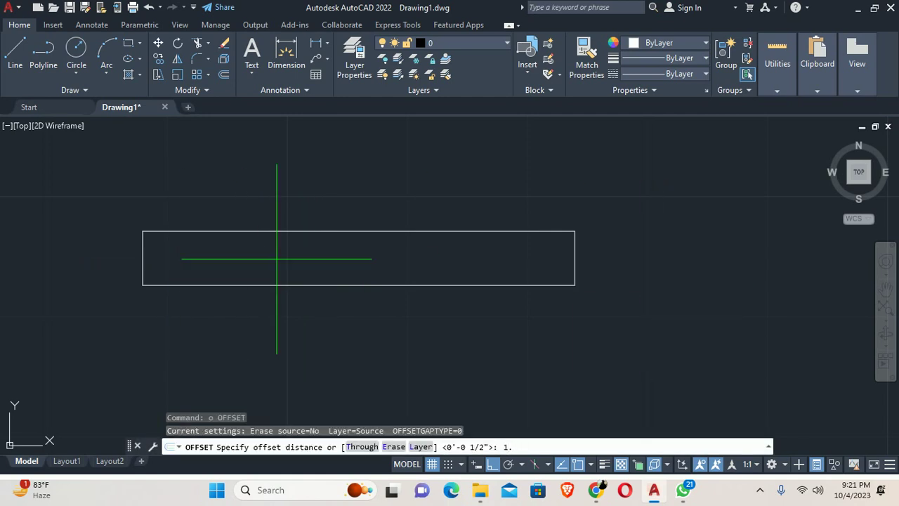
pyautogui.press('Return')
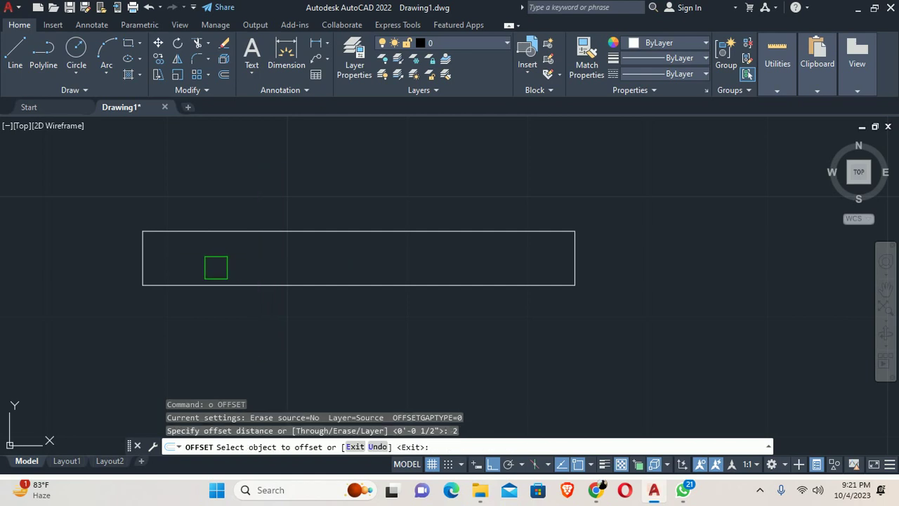
pyautogui.click(153, 262)
pyautogui.click(231, 260)
pyautogui.click(588, 256)
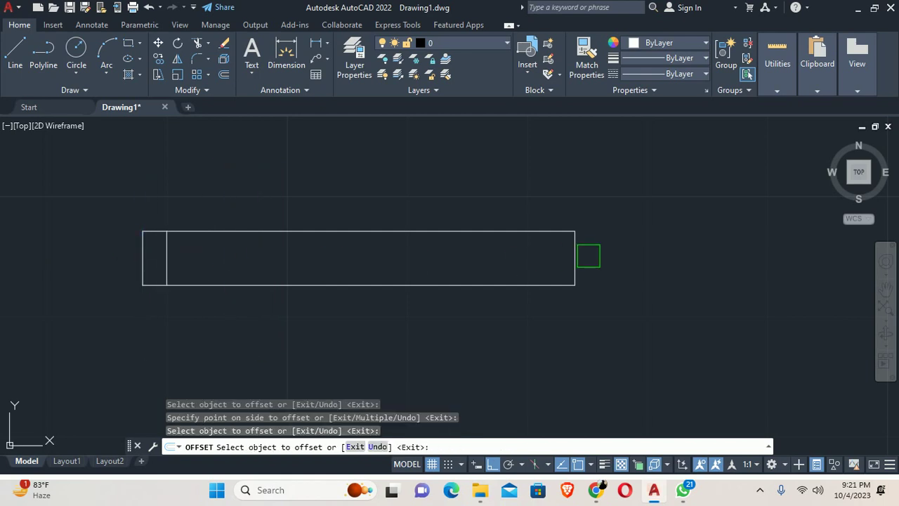
pyautogui.click(574, 255)
pyautogui.click(457, 252)
pyautogui.press('Escape')
pyautogui.press('Escape')
pyautogui.press('Escape')
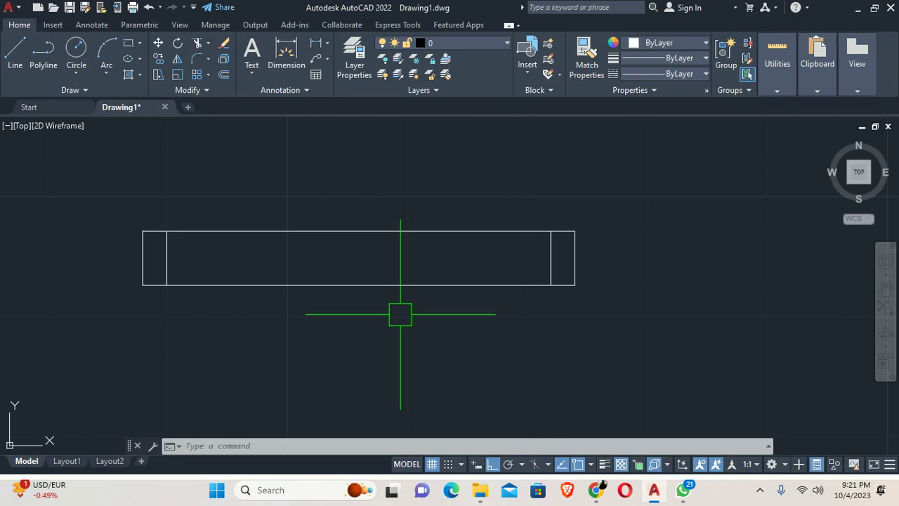
# Step: Draw a horizontal line between the right and left inner dividers
pyautogui.write('l')
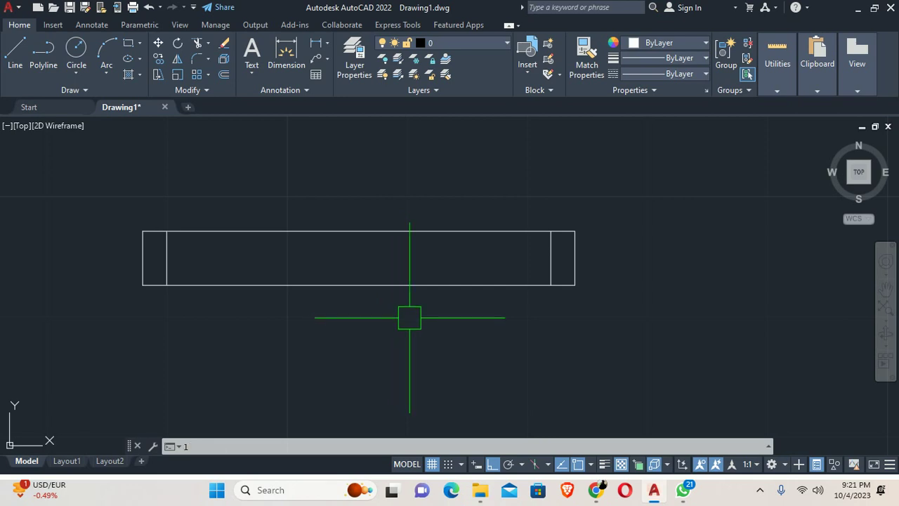
pyautogui.press('Return')
pyautogui.click(551, 258)
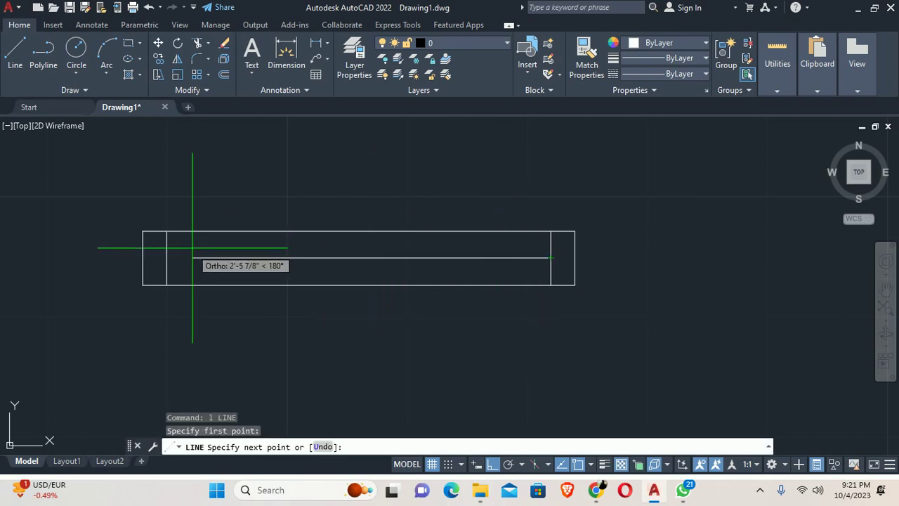
pyautogui.click(166, 258)
pyautogui.press('Escape')
pyautogui.press('Escape')
pyautogui.press('Escape')
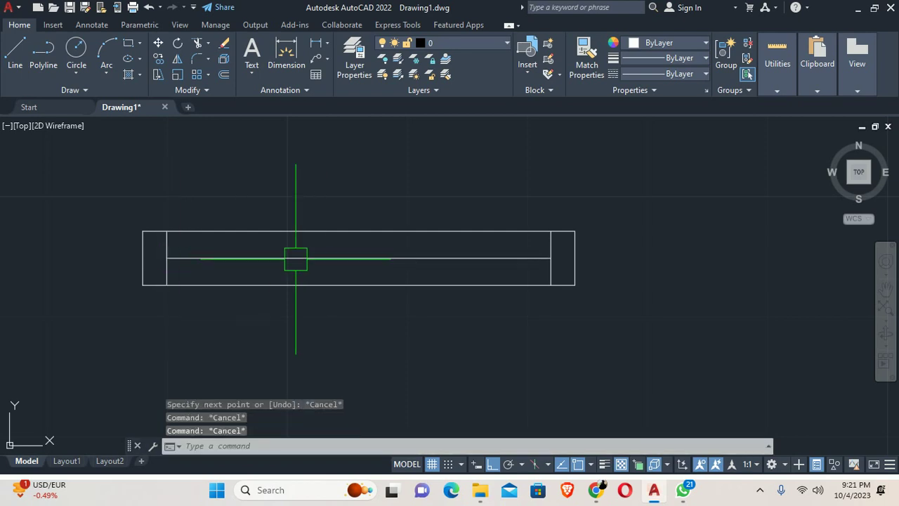
pyautogui.moveTo(285, 259); pyautogui.dragTo(269, 276, button='middle')
# Step: Offset the horizontal line copies by 0.25 inch
pyautogui.write('o')
pyautogui.press('Return')
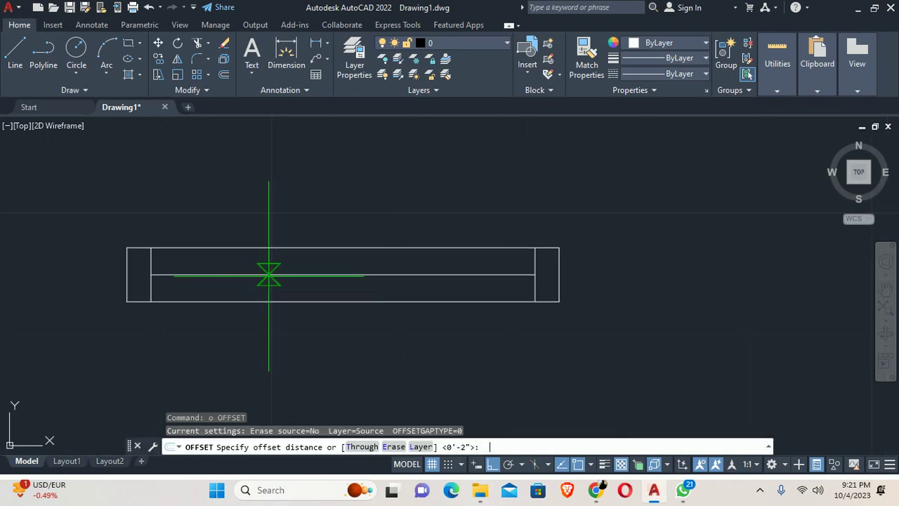
pyautogui.write('.25')
pyautogui.press('Return')
pyautogui.click(281, 274)
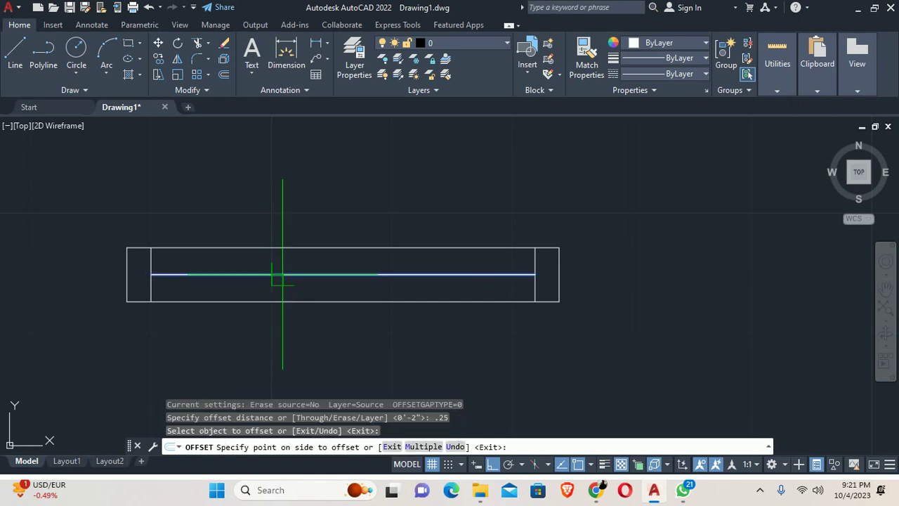
pyautogui.click(273, 191)
pyautogui.scroll(3, 253, 269)
pyautogui.scroll(2, 246, 277)
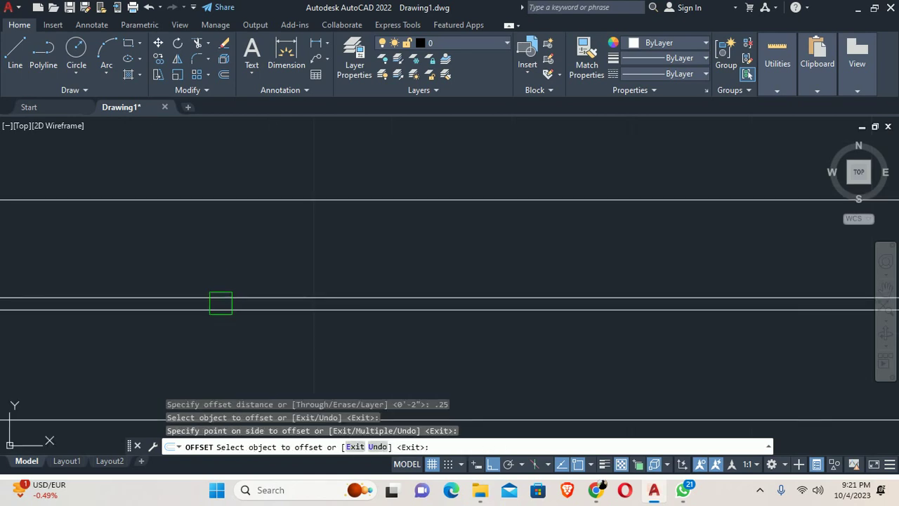
pyautogui.click(220, 302)
pyautogui.click(185, 345)
pyautogui.press('Escape')
pyautogui.press('Escape')
# Step: Select and delete the extra offset line
pyautogui.scroll(3, 207, 323)
pyautogui.click(243, 284)
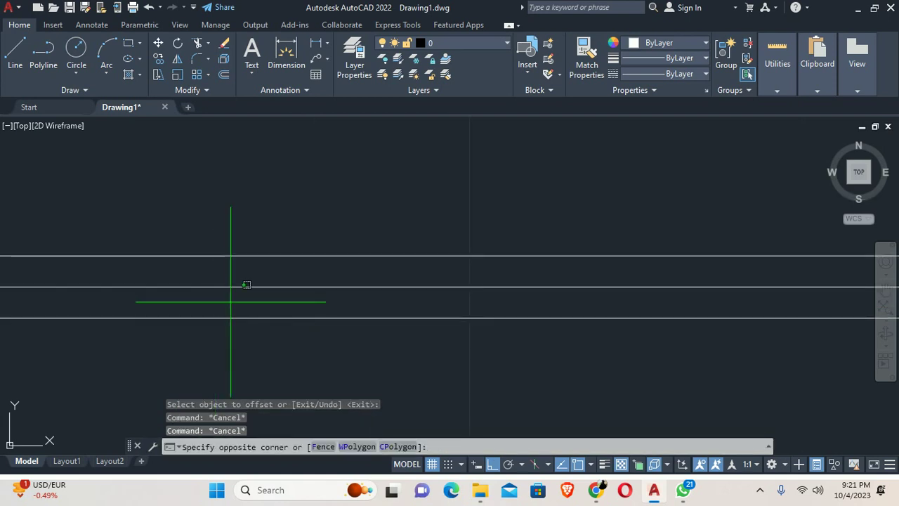
pyautogui.click(190, 281)
pyautogui.scroll(-2, 209, 271)
pyautogui.press('Delete')
pyautogui.scroll(-2, 261, 276)
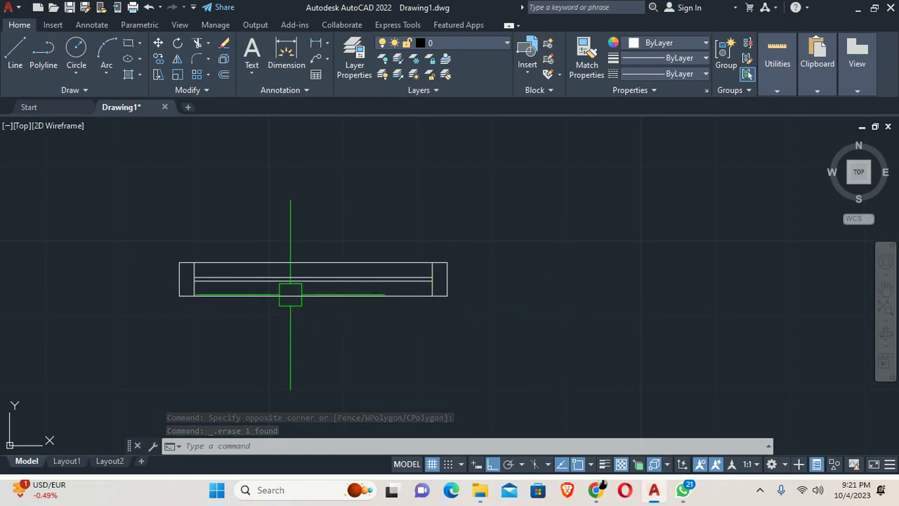
pyautogui.press('Escape')
pyautogui.write('b')
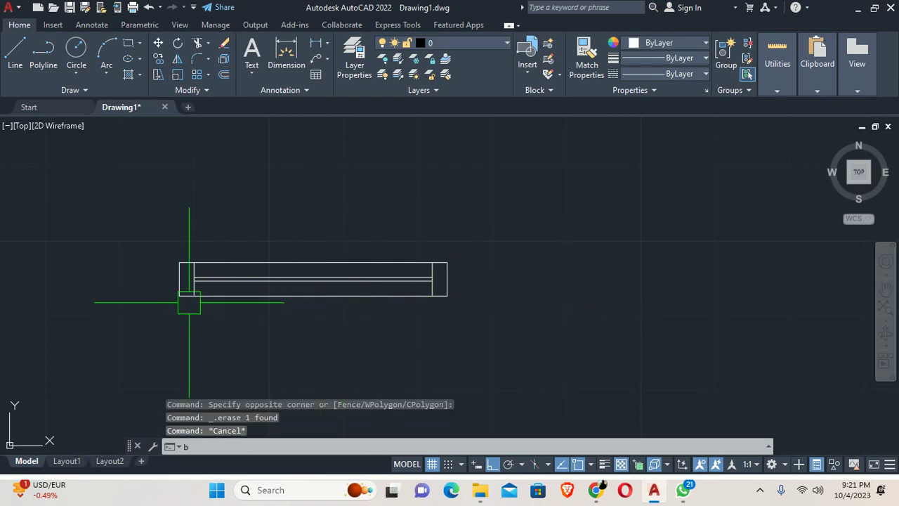
pyautogui.press('Return')
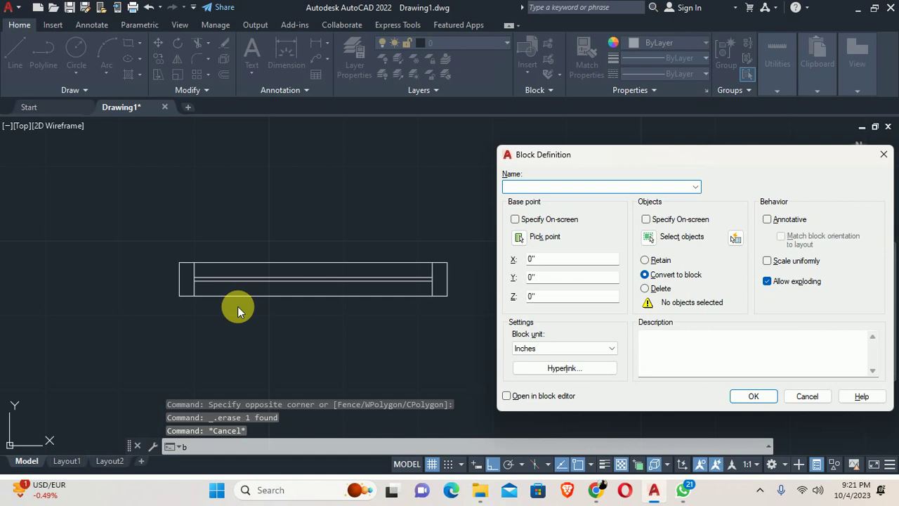
# Step: Create block 'w' from the eight window objects, based at the lower-left corner
pyautogui.write('w')
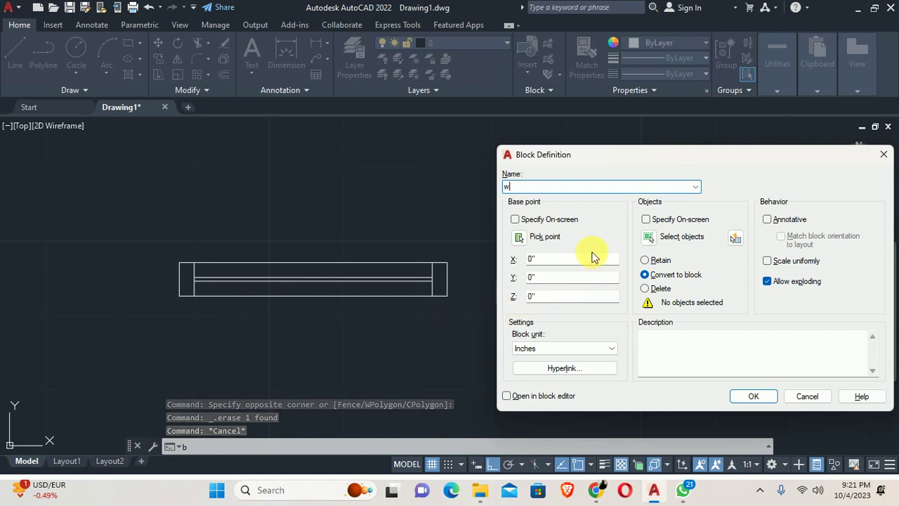
pyautogui.click(651, 237)
pyautogui.click(3, 198)
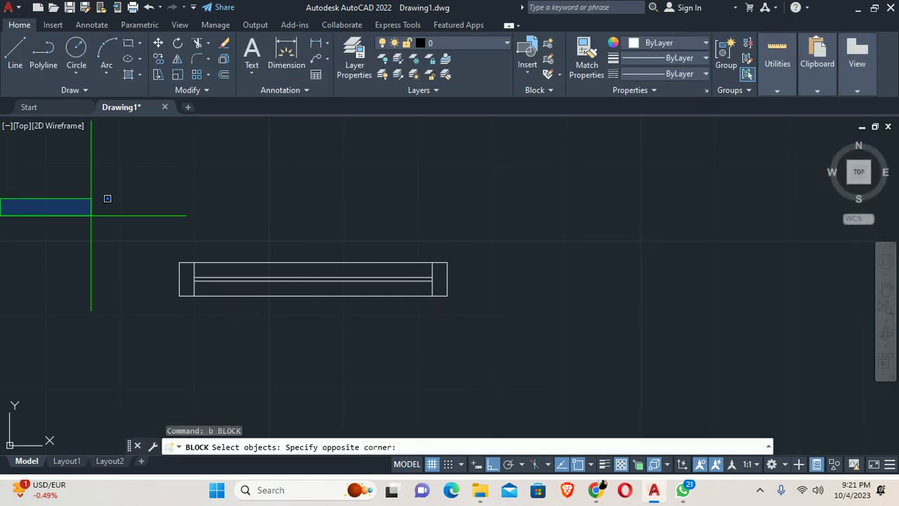
pyautogui.click(580, 331)
pyautogui.press('Return')
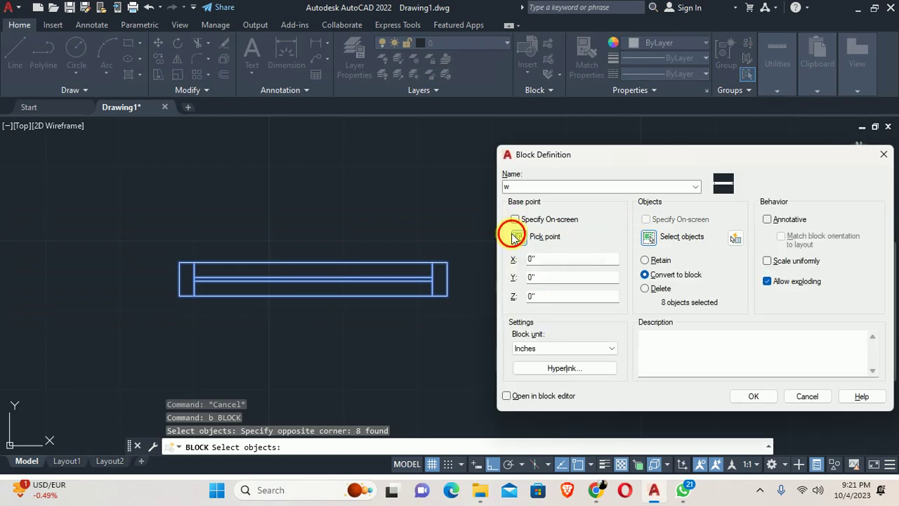
pyautogui.click(517, 237)
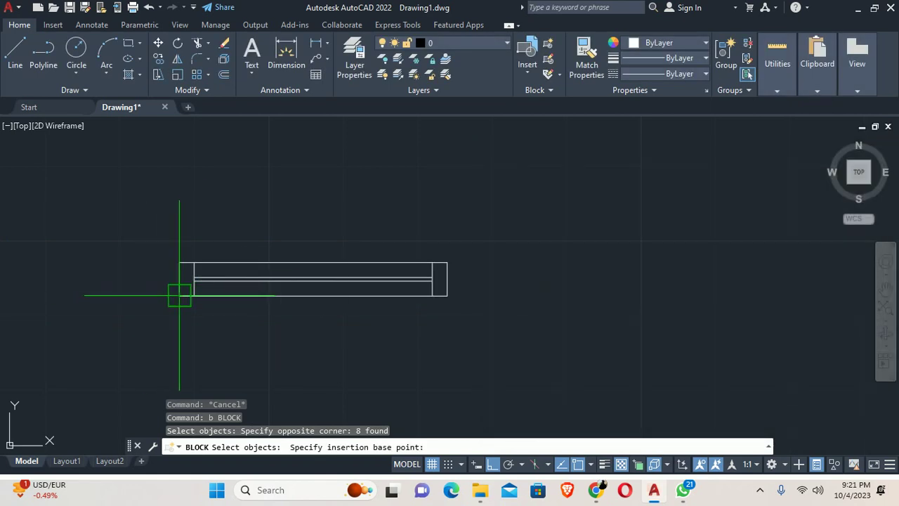
pyautogui.click(179, 295)
pyautogui.press('Escape')
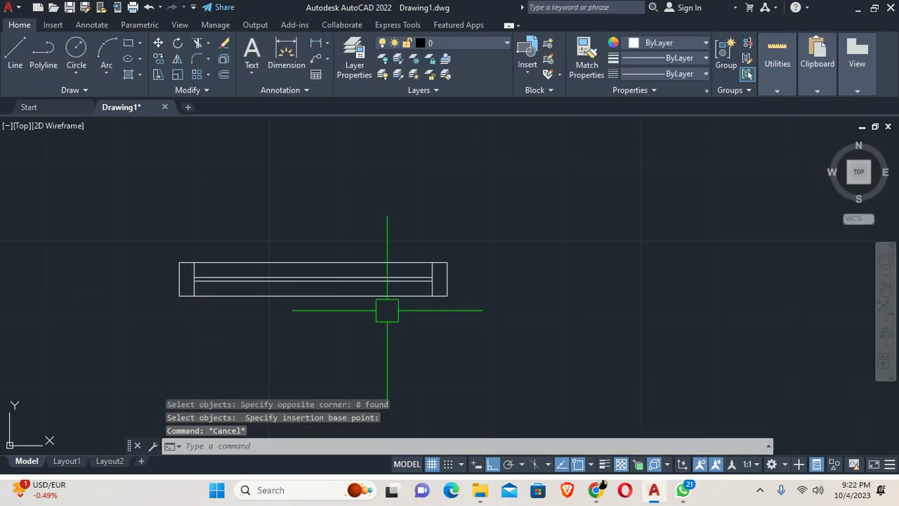
# Step: Check the block by selecting it and trying a linear dimension, then select it again
pyautogui.click(387, 310)
pyautogui.click(341, 288)
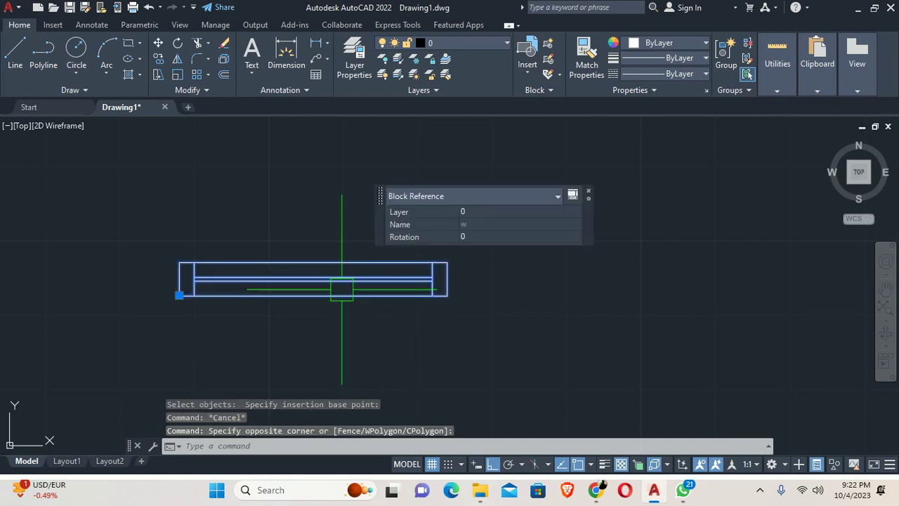
pyautogui.press('Escape')
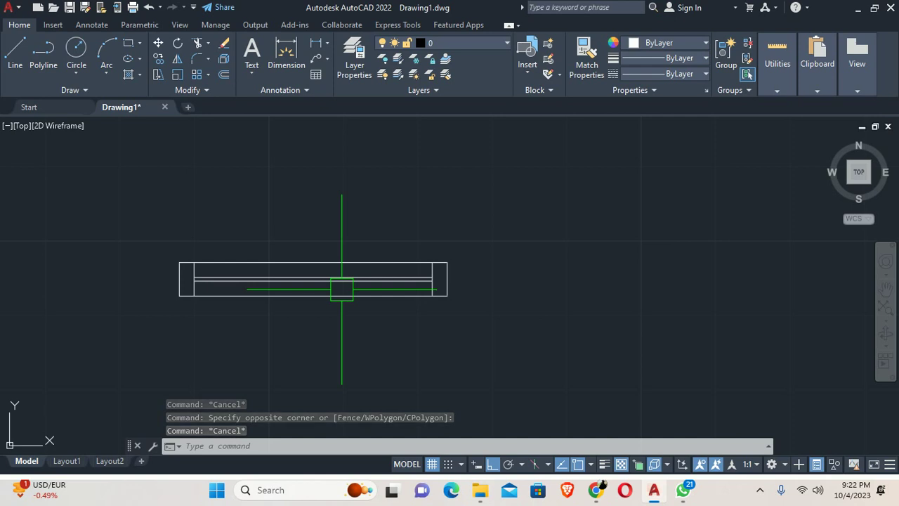
pyautogui.write('dli')
pyautogui.press('Return')
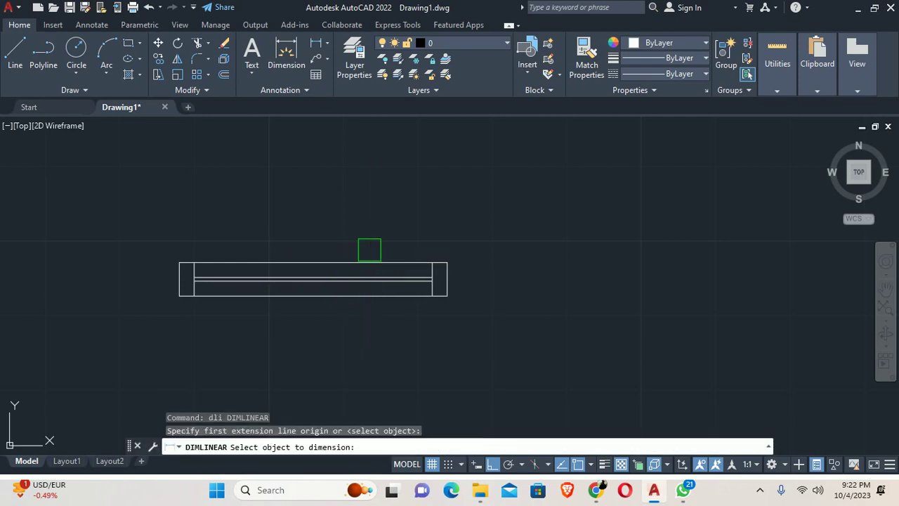
pyautogui.click(337, 263)
pyautogui.press('Escape')
pyautogui.scroll(-4, 351, 246)
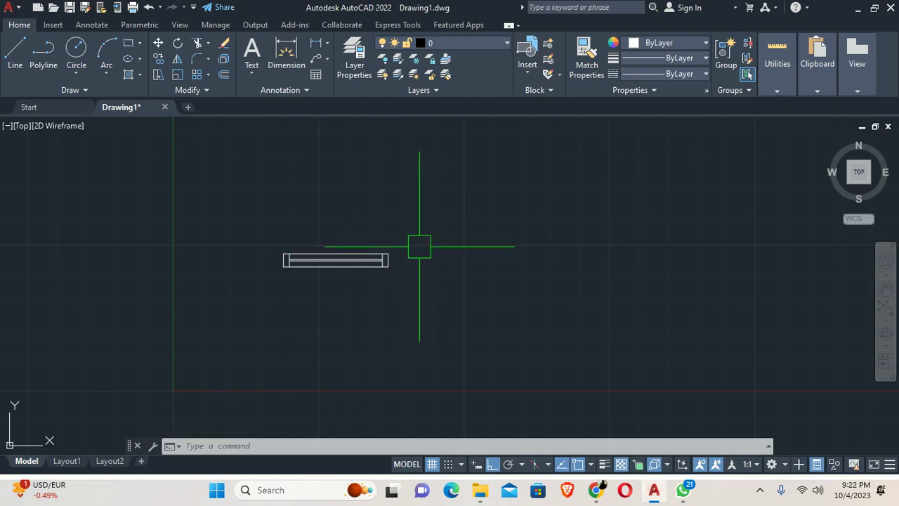
pyautogui.click(337, 269)
# Step: Open block w in the Block Editor and place a Point parameter at its top-right corner
pyautogui.write('e')
pyautogui.press('Return')
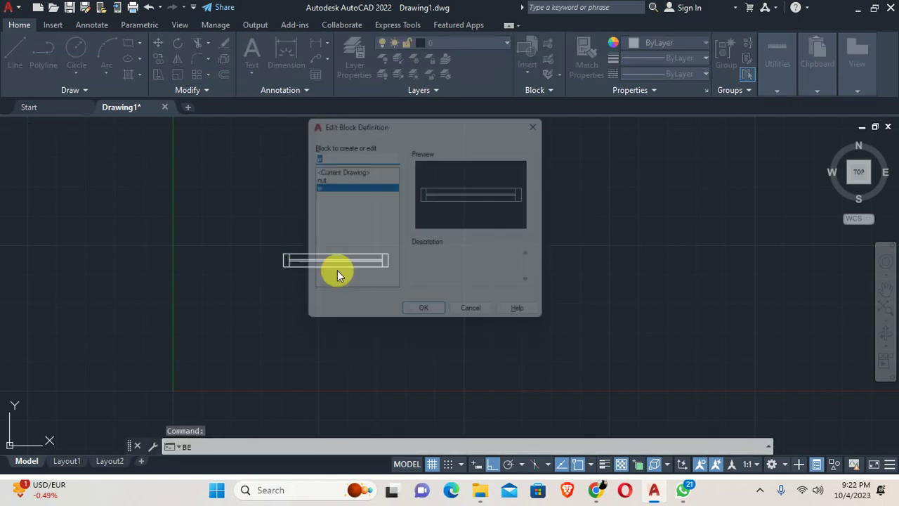
pyautogui.click(427, 320)
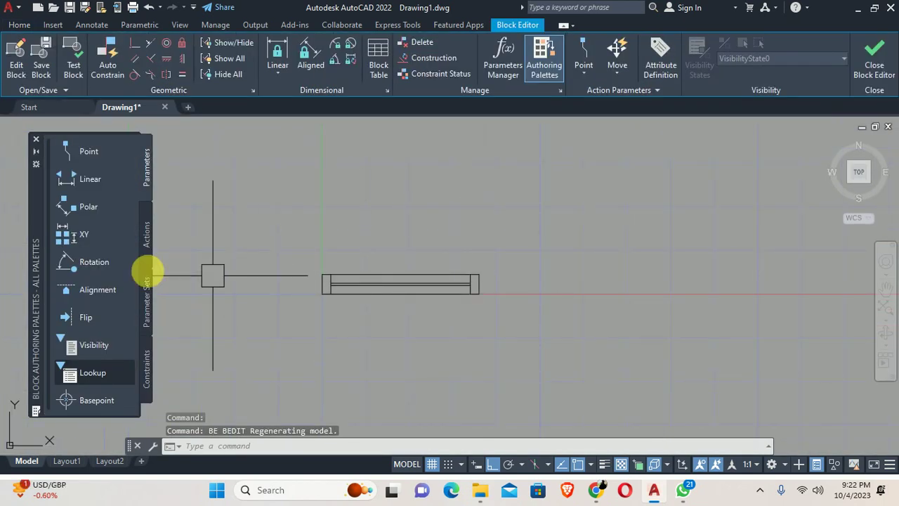
pyautogui.click(78, 151)
pyautogui.scroll(2, 534, 337)
pyautogui.scroll(2, 450, 288)
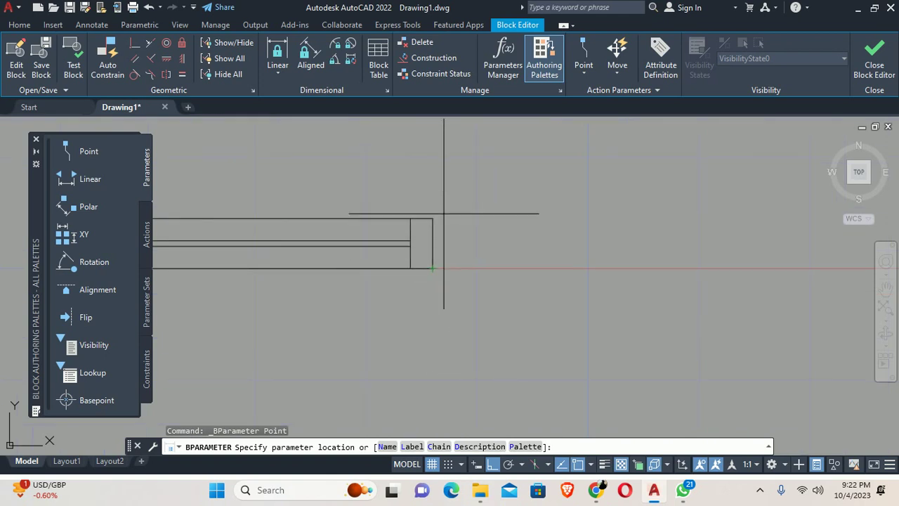
pyautogui.click(433, 219)
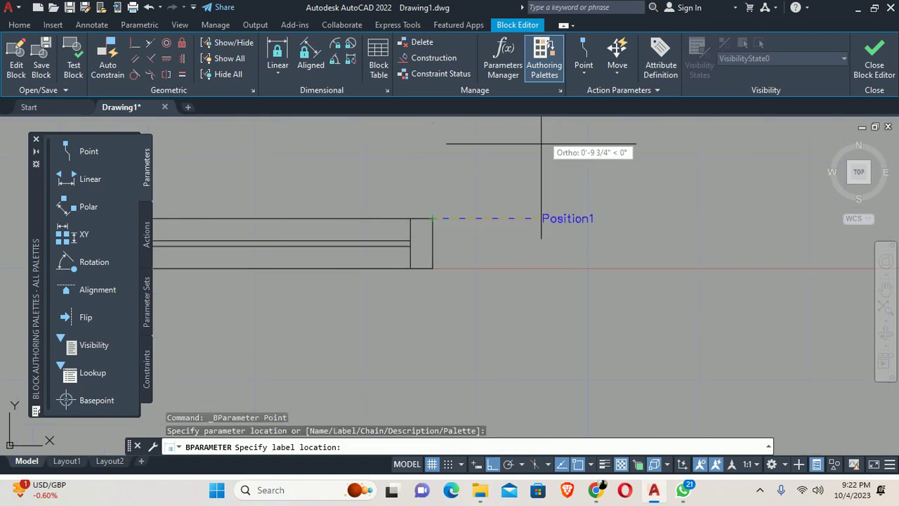
pyautogui.press('F8')
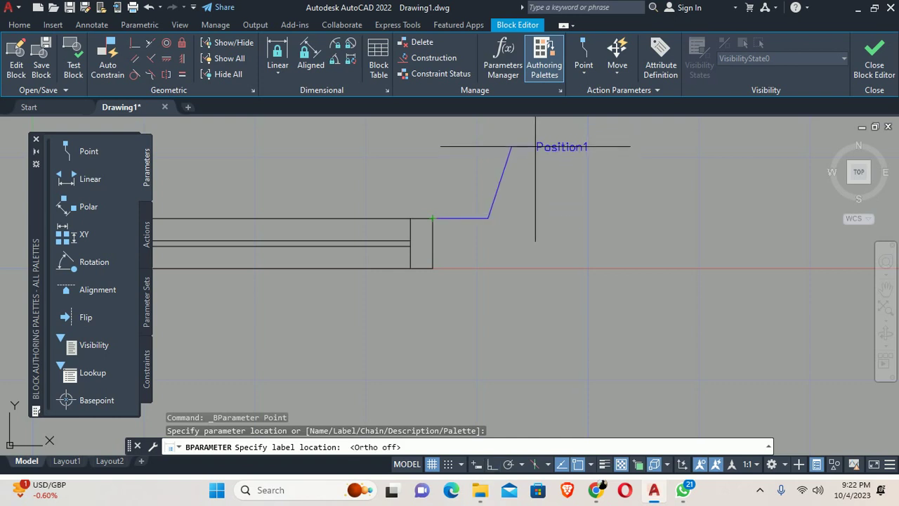
pyautogui.click(530, 156)
pyautogui.scroll(-5, 459, 219)
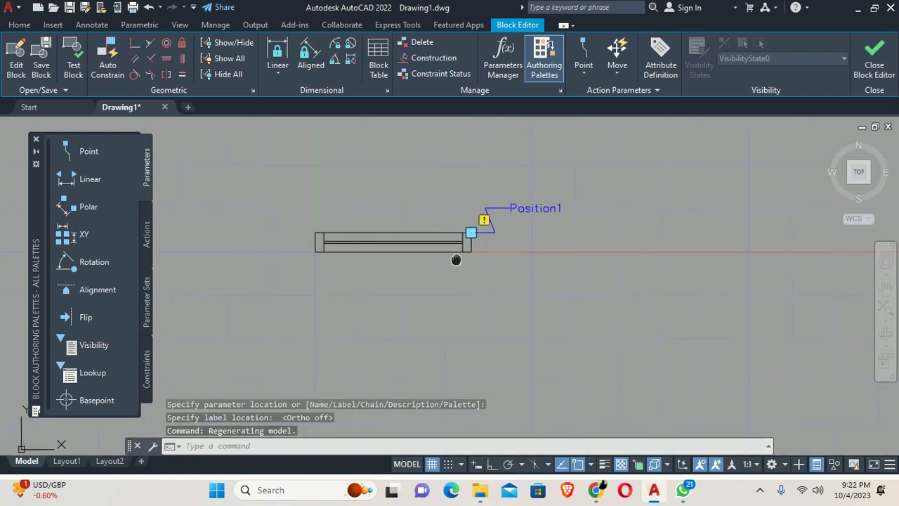
# Step: Apply a Stretch action to Position1 around the right-end objects, then discard it
pyautogui.click(149, 228)
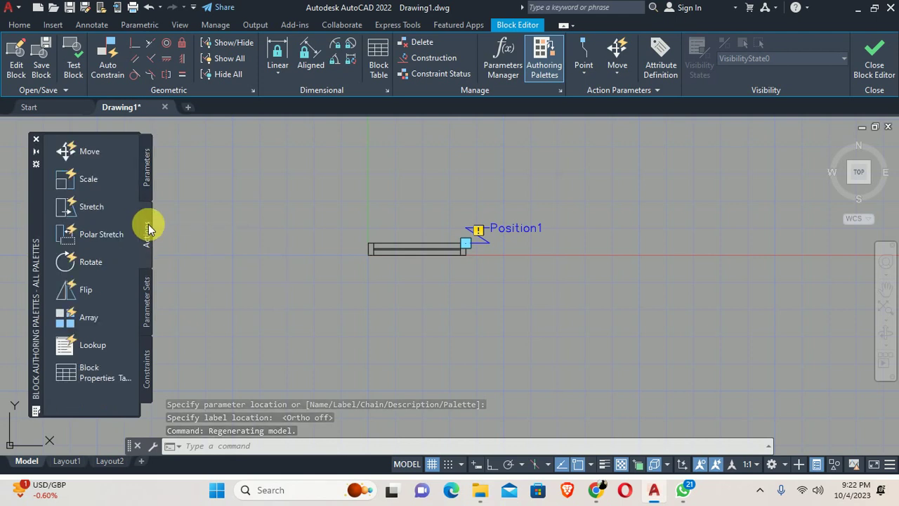
pyautogui.click(77, 207)
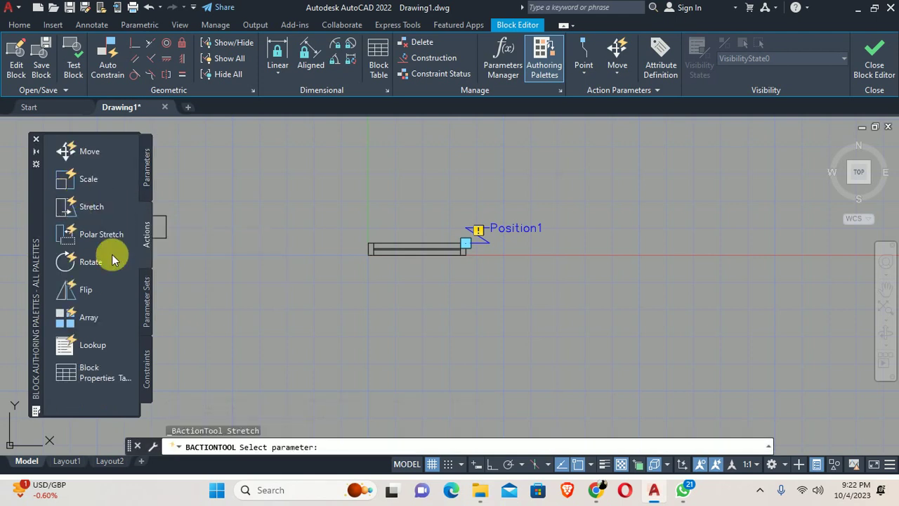
pyautogui.click(514, 217)
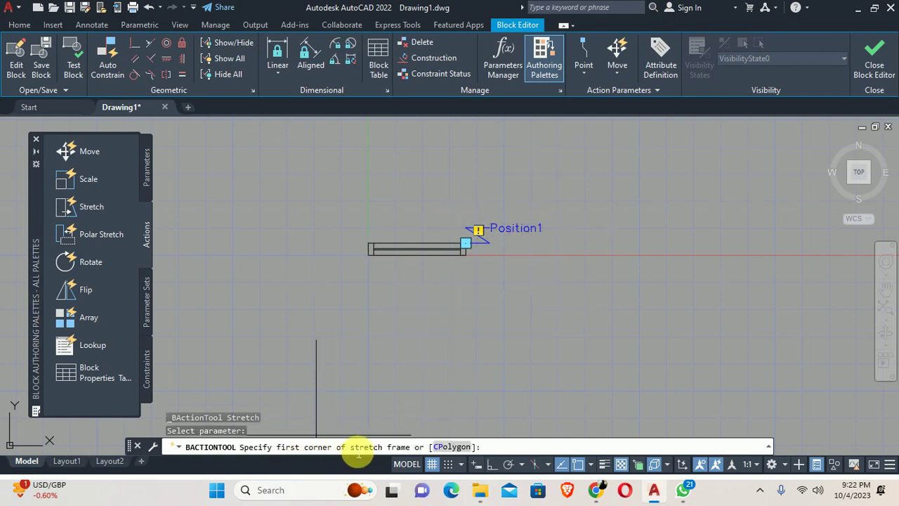
pyautogui.scroll(4, 484, 247)
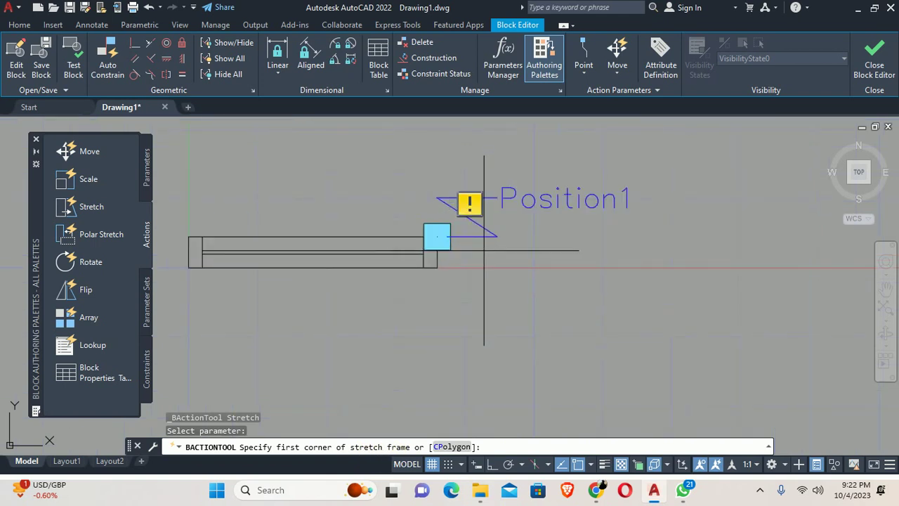
pyautogui.click(719, 309)
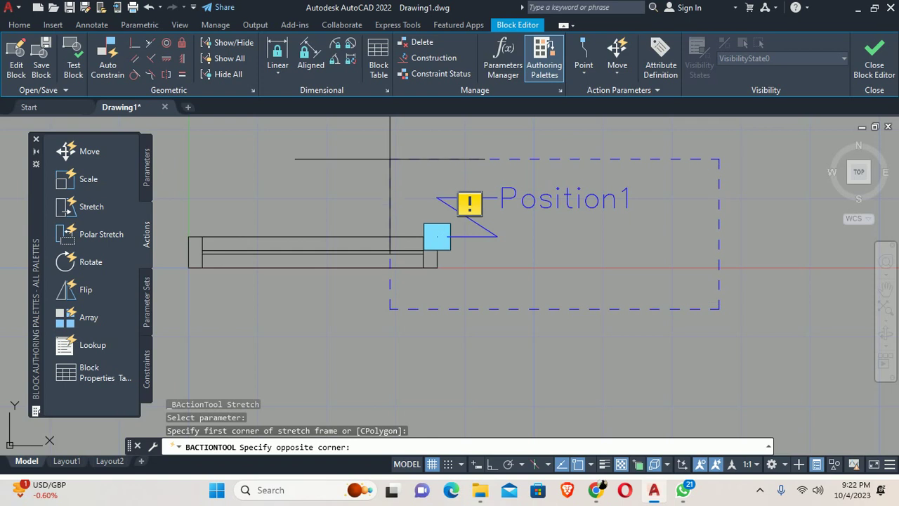
pyautogui.click(791, 347)
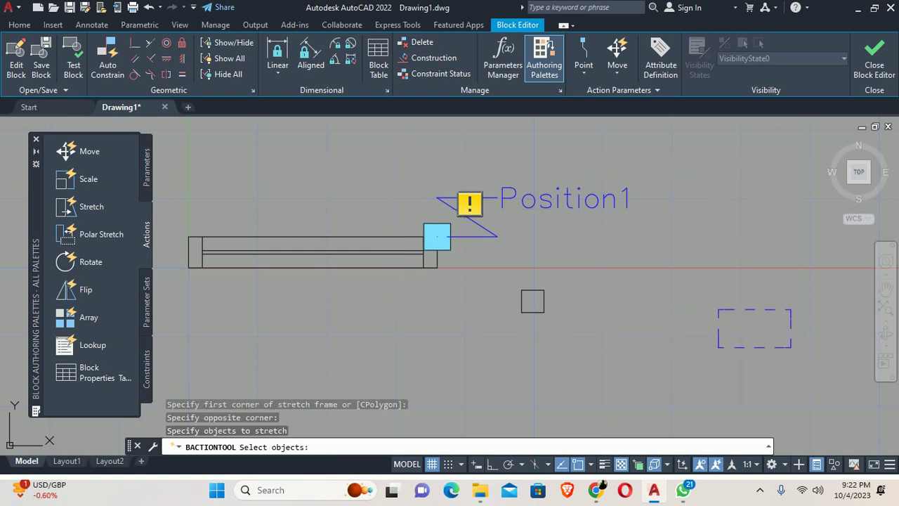
pyautogui.click(357, 159)
pyautogui.click(789, 351)
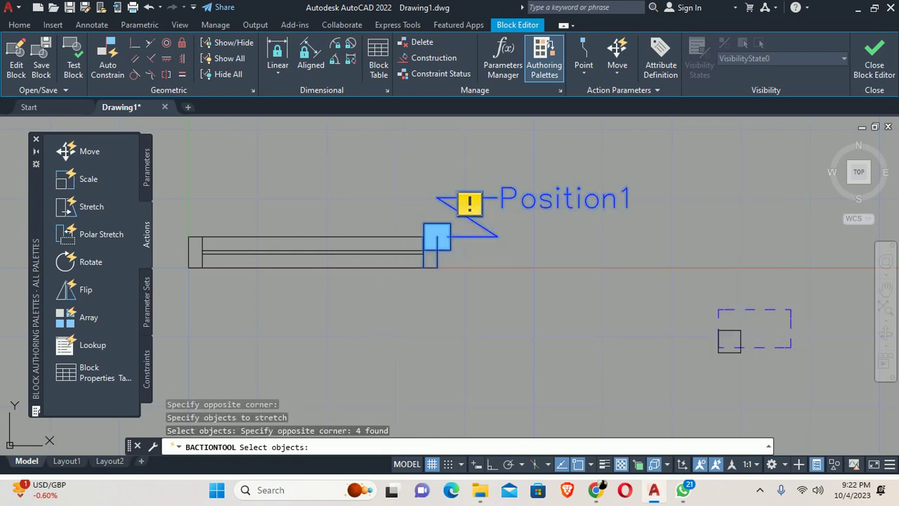
pyautogui.click(717, 342)
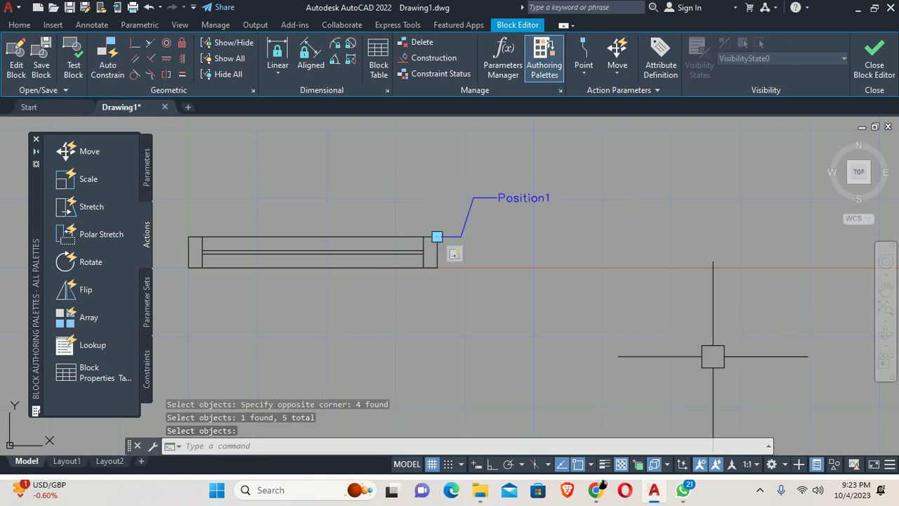
pyautogui.press('Return')
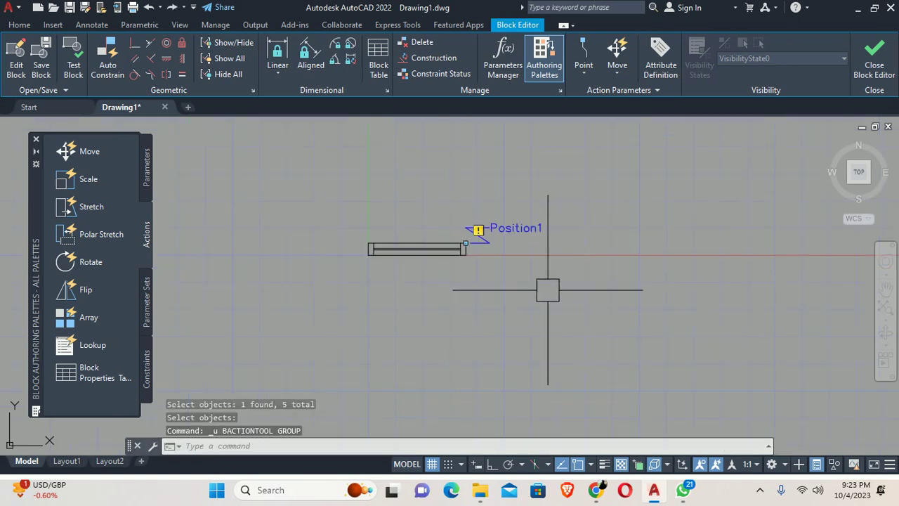
# Step: Add a Stretch action on Position1 framing the right-end lines, then close the Block Editor
pyautogui.click(88, 208)
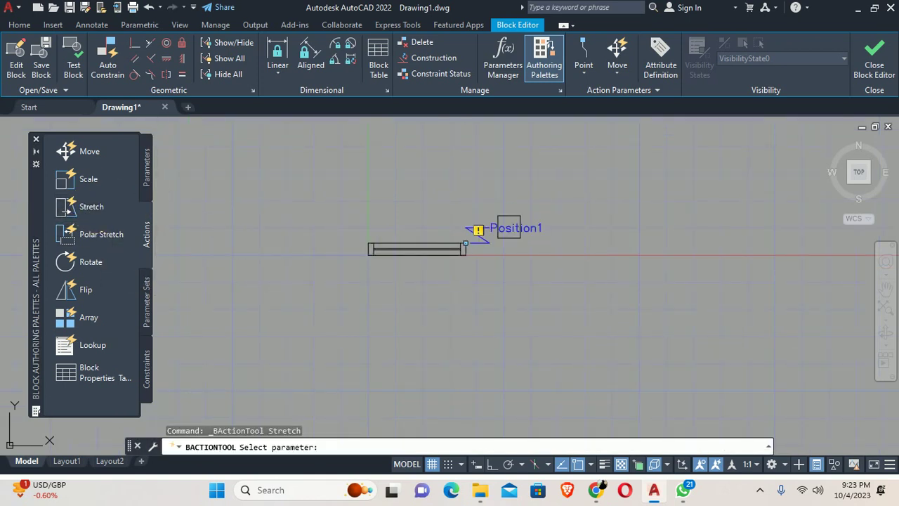
pyautogui.scroll(2, 499, 235)
pyautogui.scroll(2, 492, 239)
pyautogui.click(524, 203)
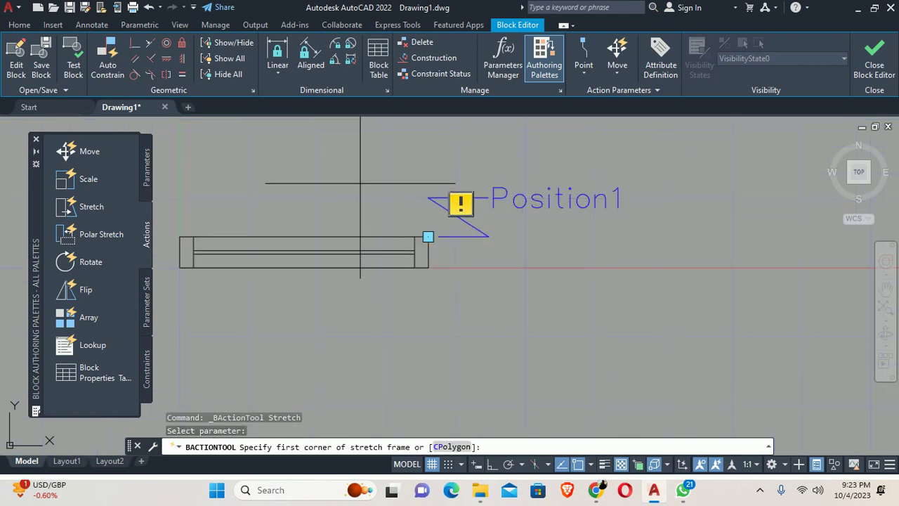
pyautogui.click(362, 168)
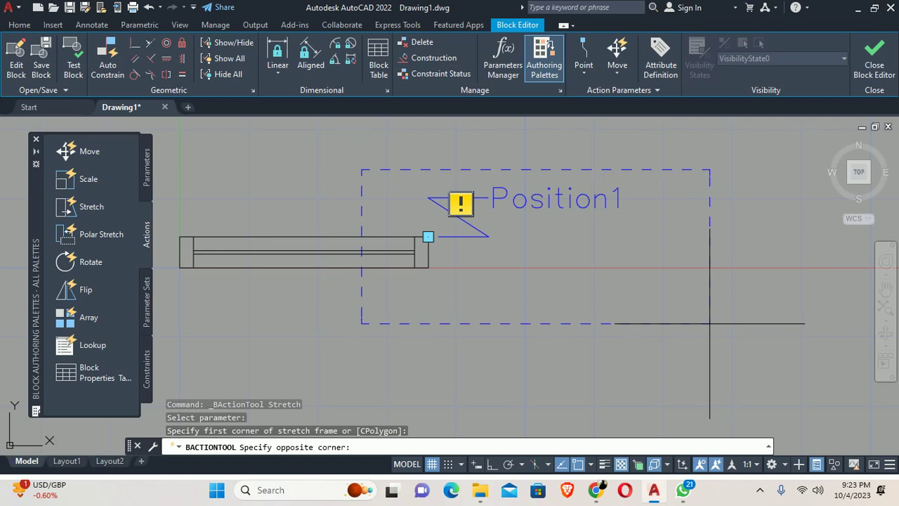
pyautogui.click(708, 324)
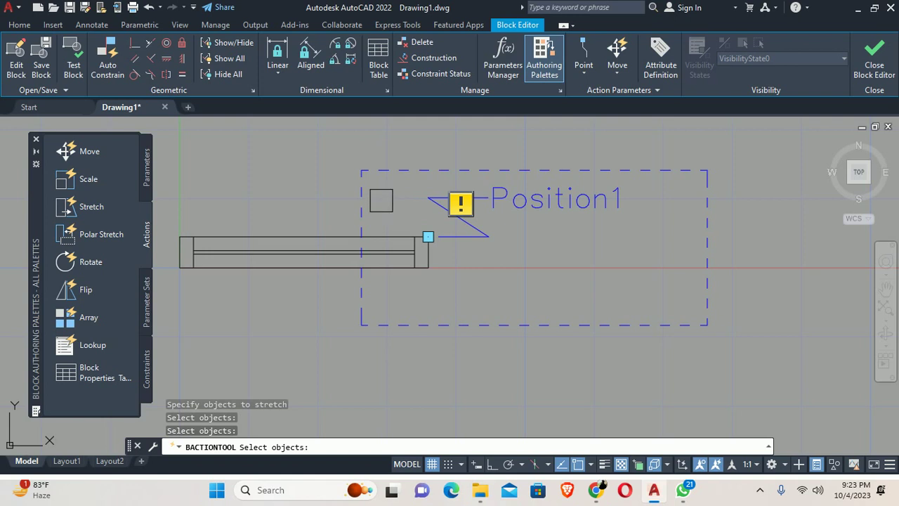
pyautogui.click(378, 190)
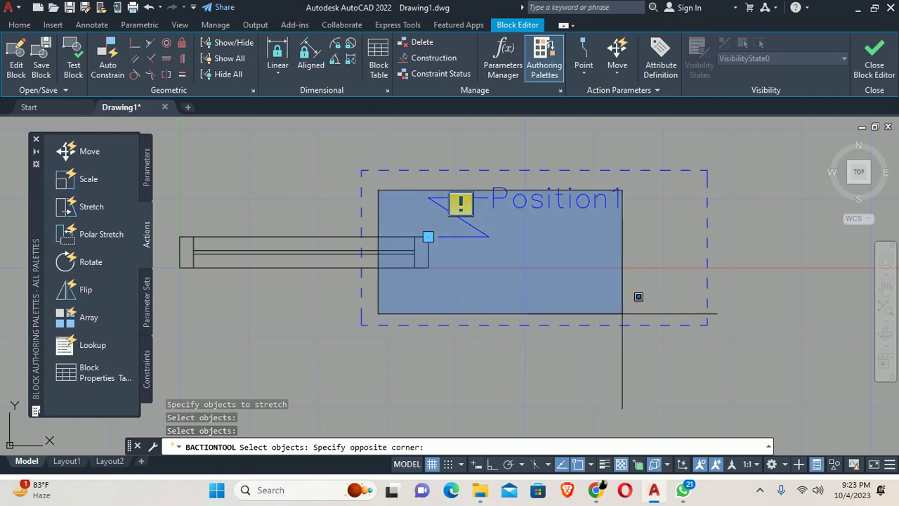
pyautogui.click(424, 178)
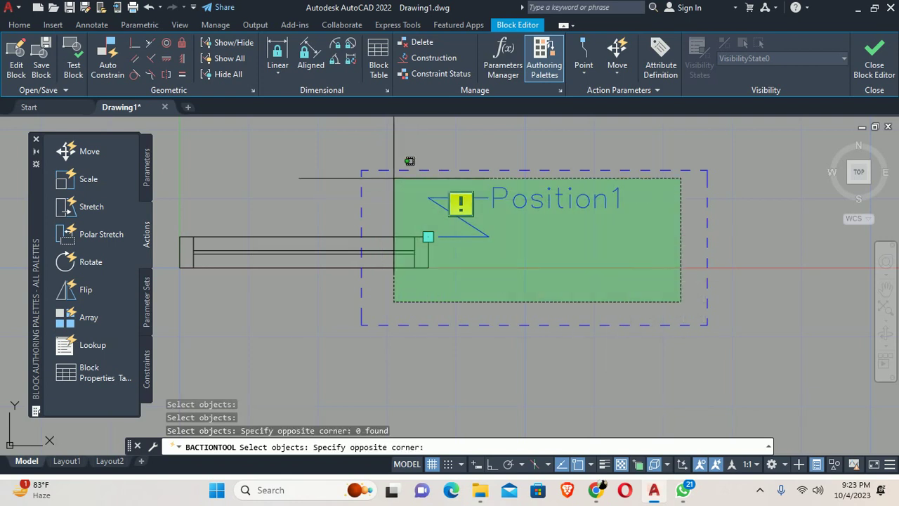
pyautogui.click(394, 178)
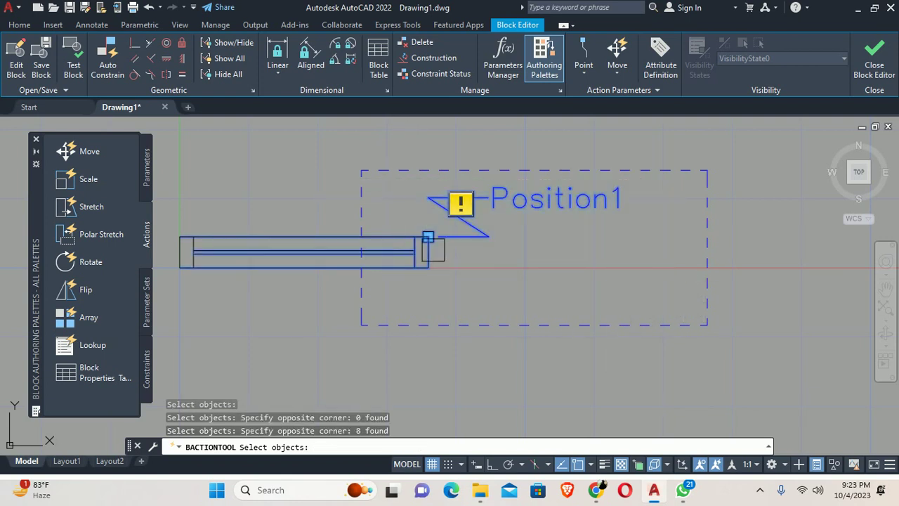
pyautogui.scroll(-2, 435, 248)
pyautogui.press('Return')
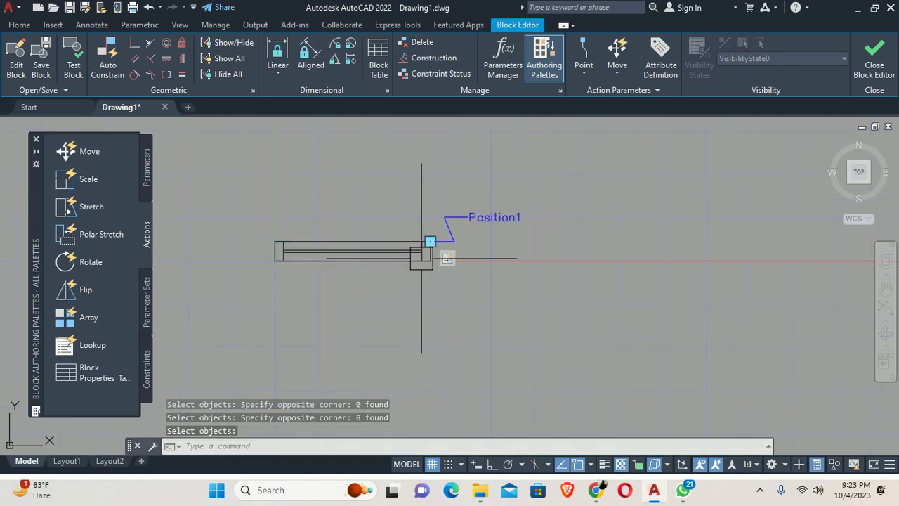
pyautogui.click(887, 67)
# Step: Save the block edits and stretch the window block 12 units longer at Position1
pyautogui.click(402, 213)
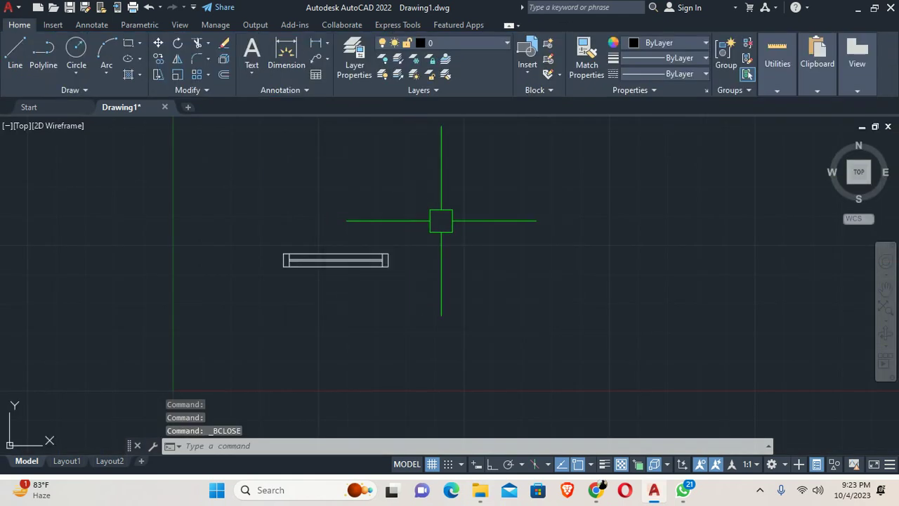
pyautogui.click(383, 258)
pyautogui.moveTo(381, 259); pyautogui.dragTo(300, 249, button='middle')
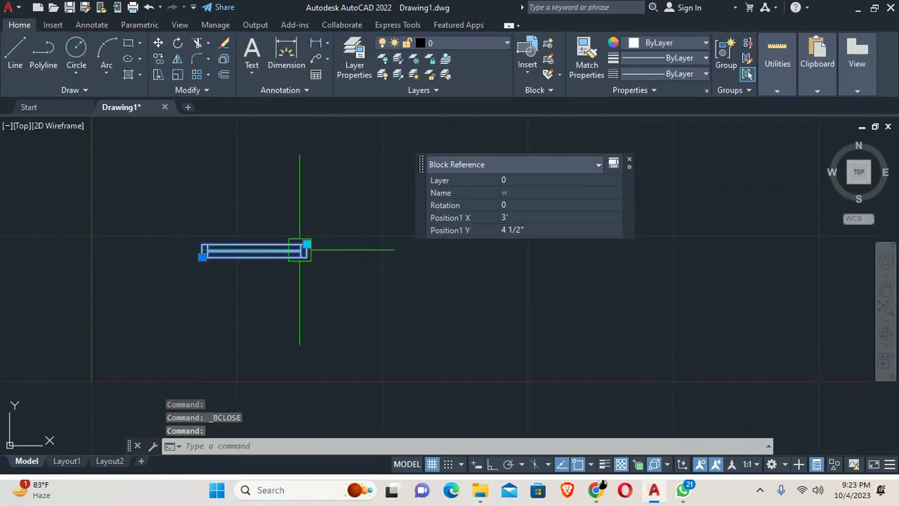
pyautogui.scroll(2, 300, 250)
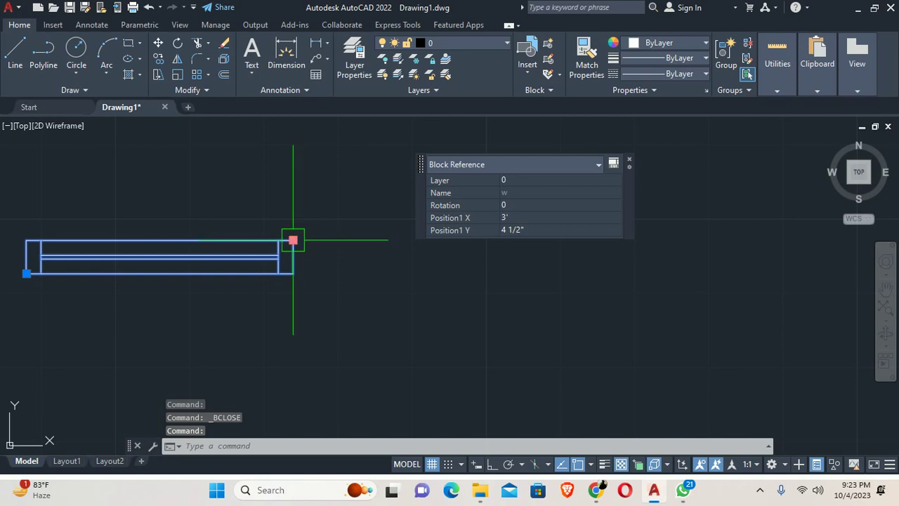
pyautogui.click(293, 241)
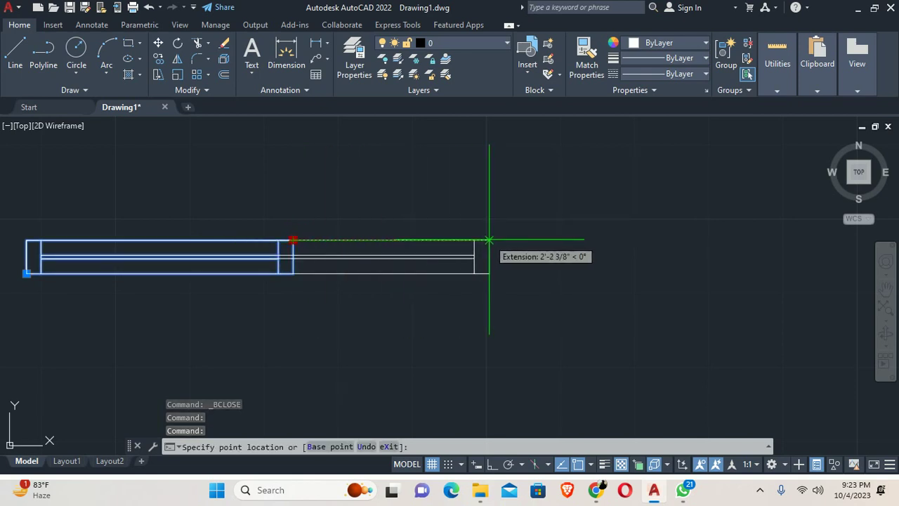
pyautogui.write('12')
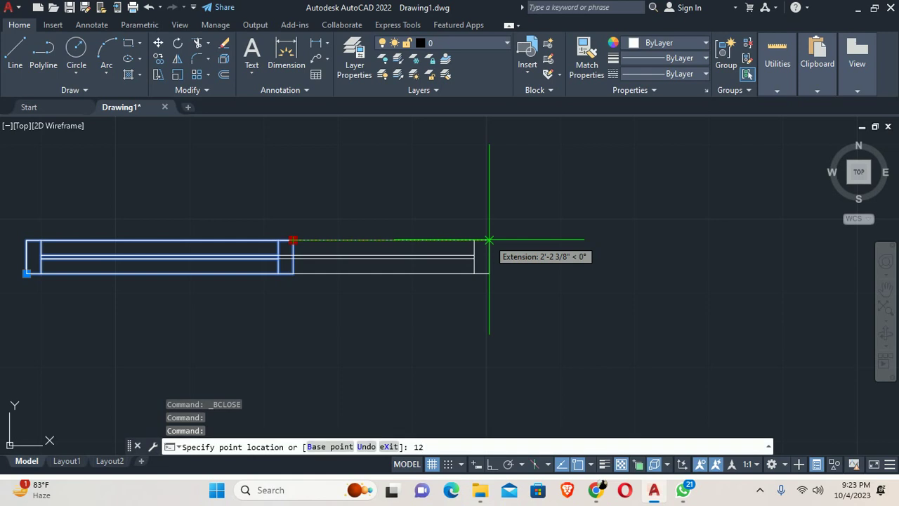
pyautogui.press('Return')
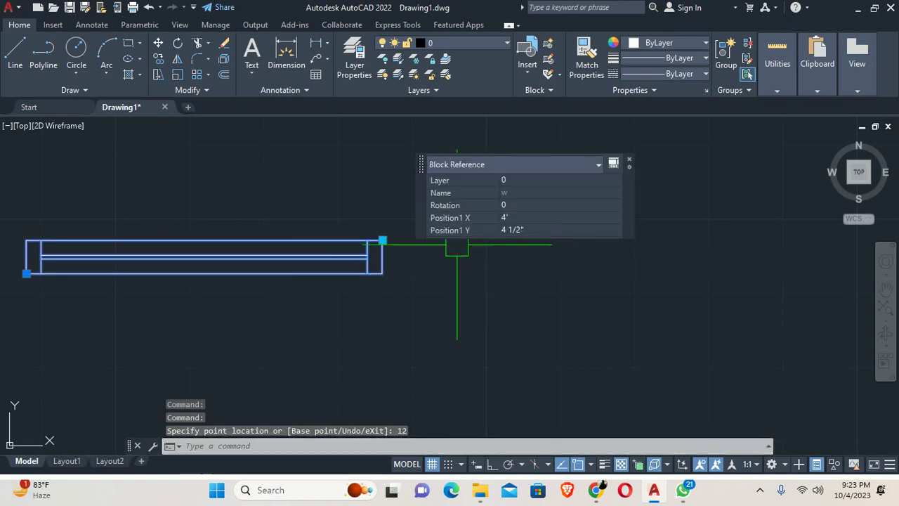
pyautogui.press('Escape')
# Step: Add a 4' linear dimension (DLI) above the window's top edge
pyautogui.moveTo(280, 246); pyautogui.dragTo(298, 260, button='middle')
pyautogui.write('dli')
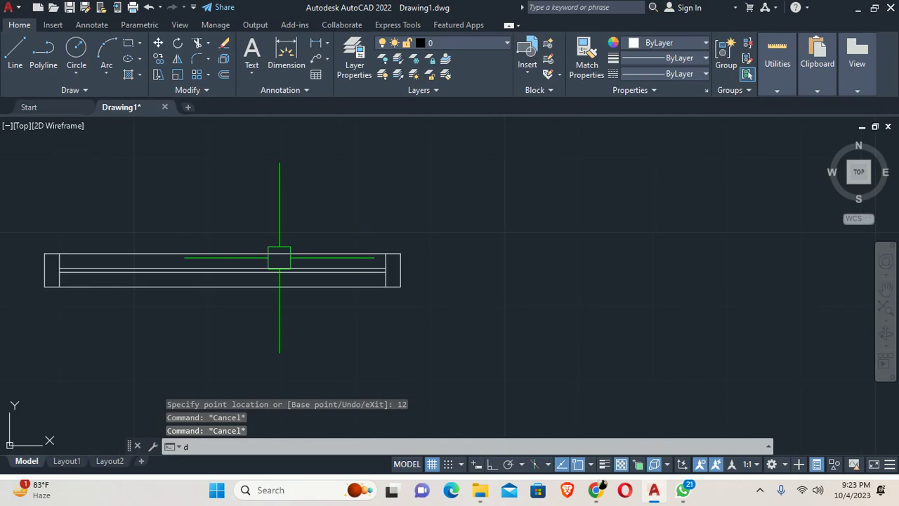
pyautogui.press('Return')
pyautogui.click(262, 253)
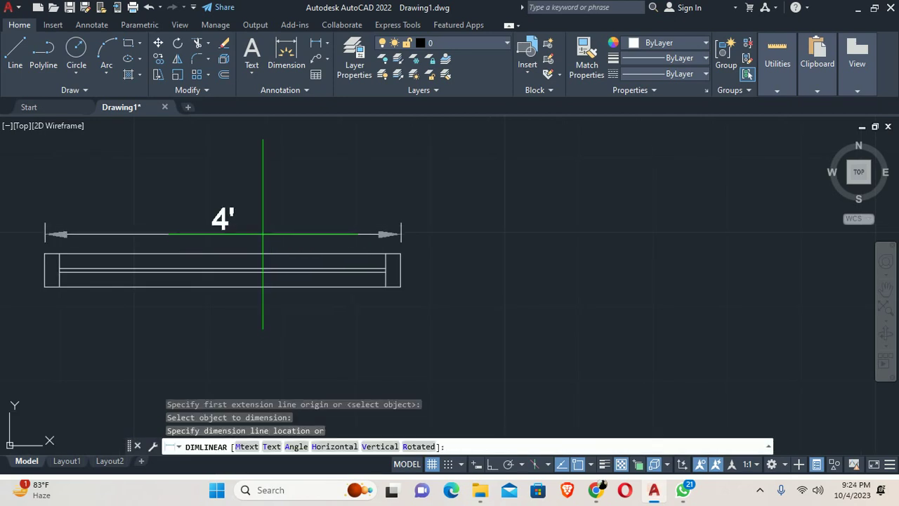
pyautogui.click(277, 197)
pyautogui.press('Escape')
pyautogui.press('Escape')
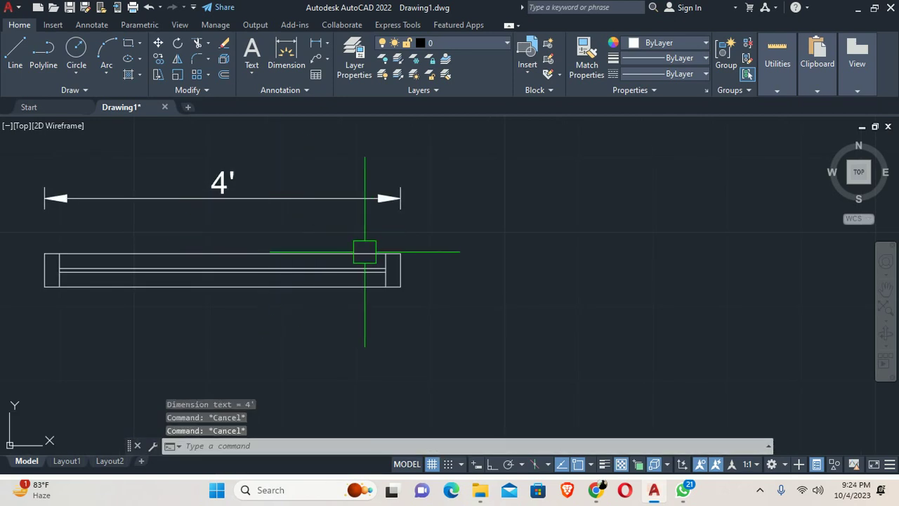
# Step: Stretch the window and its dimension 24 units so the window becomes 6'
pyautogui.click(392, 266)
pyautogui.hotkey('ctrl', 'a')
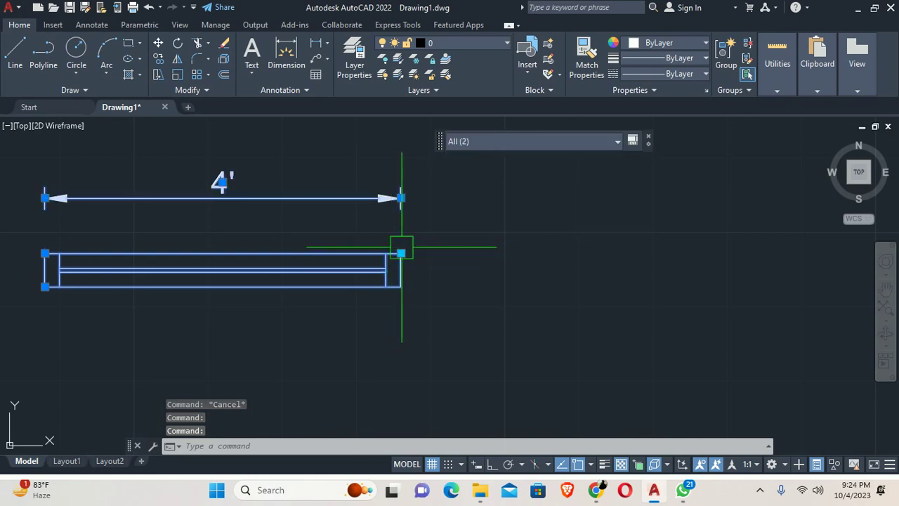
pyautogui.click(400, 253)
pyautogui.write('24')
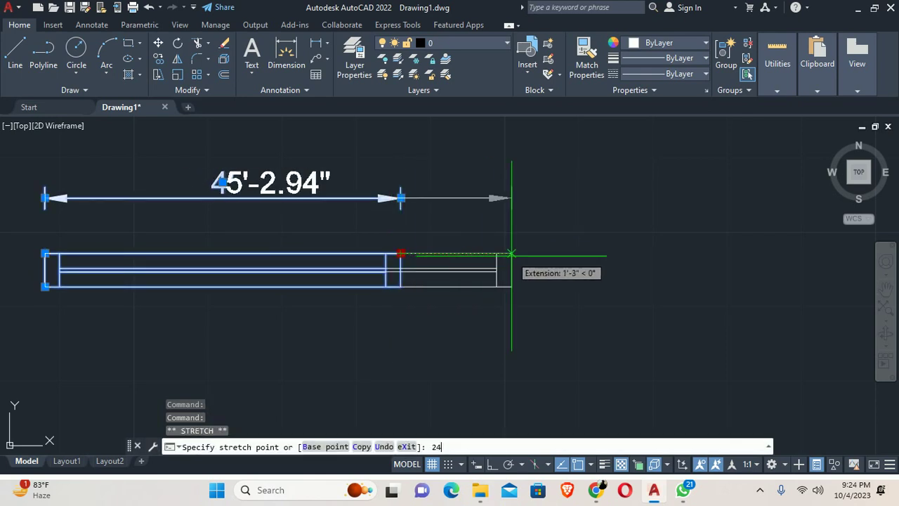
pyautogui.press('Return')
pyautogui.press('Escape')
pyautogui.press('Escape')
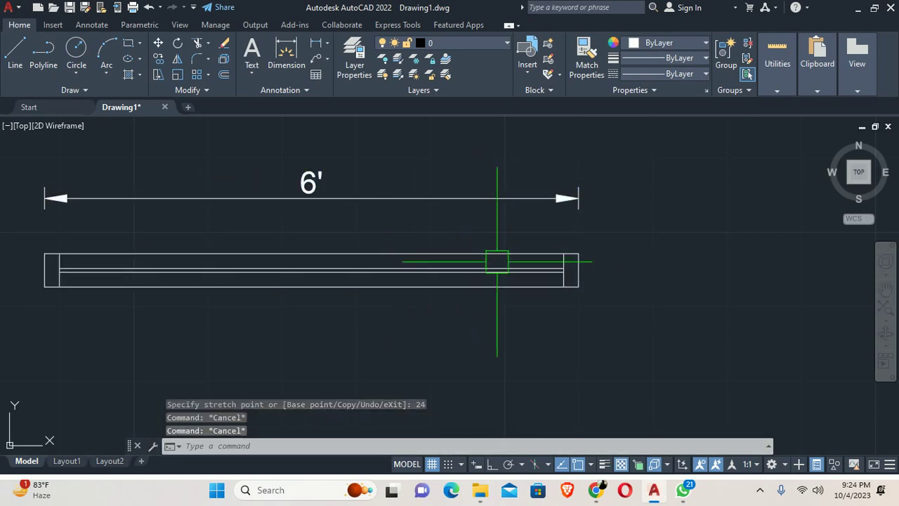
# Step: With Ortho on, stretch the window copy and its dimension so it reads 4'
pyautogui.scroll(-4, 550, 276)
pyautogui.click(546, 272)
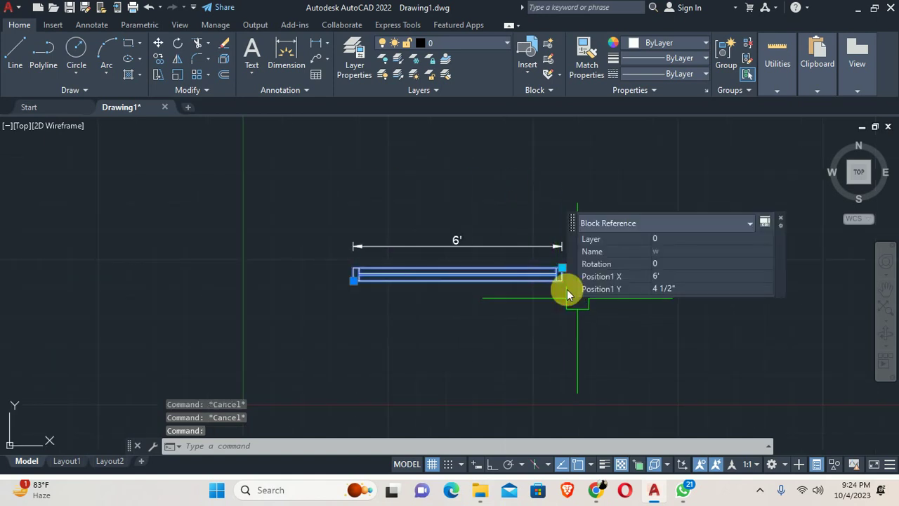
pyautogui.scroll(2, 568, 287)
pyautogui.click(458, 247)
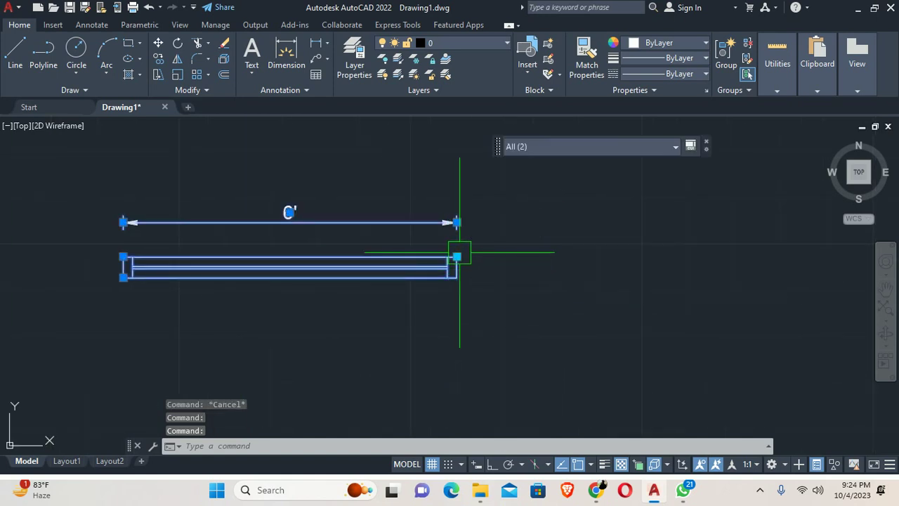
pyautogui.click(456, 257)
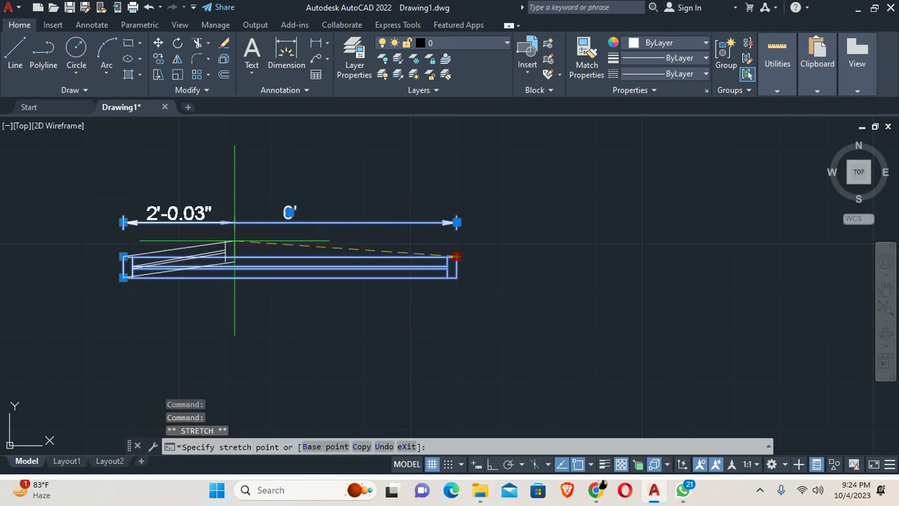
pyautogui.press('F8')
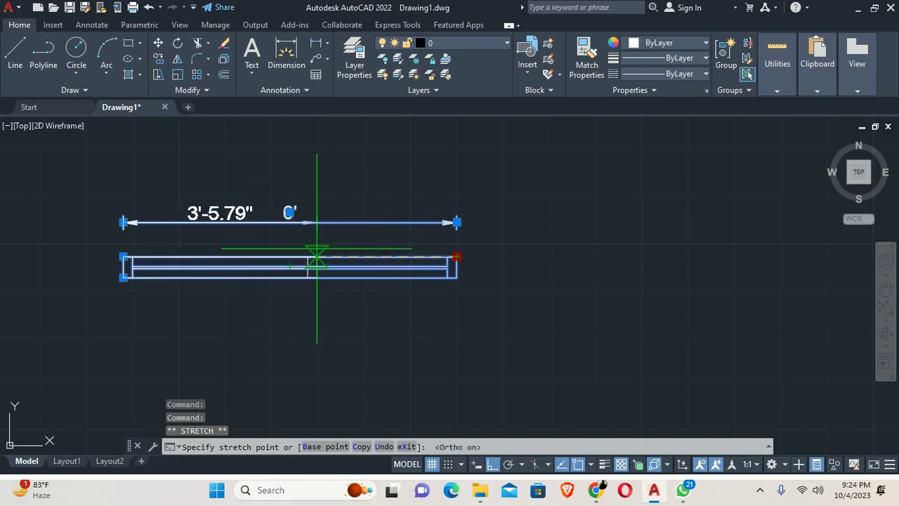
pyautogui.write('24')
pyautogui.press('Return')
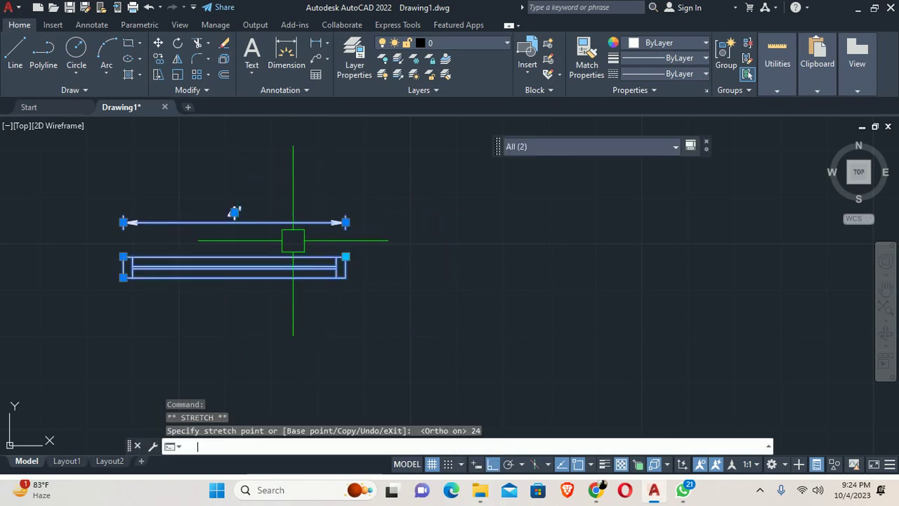
pyautogui.press('Escape')
pyautogui.press('Escape')
# Step: Stretch the window copy and dimension 24 units shorter so it reads 2'
pyautogui.moveTo(376, 284); pyautogui.dragTo(440, 284, button='middle')
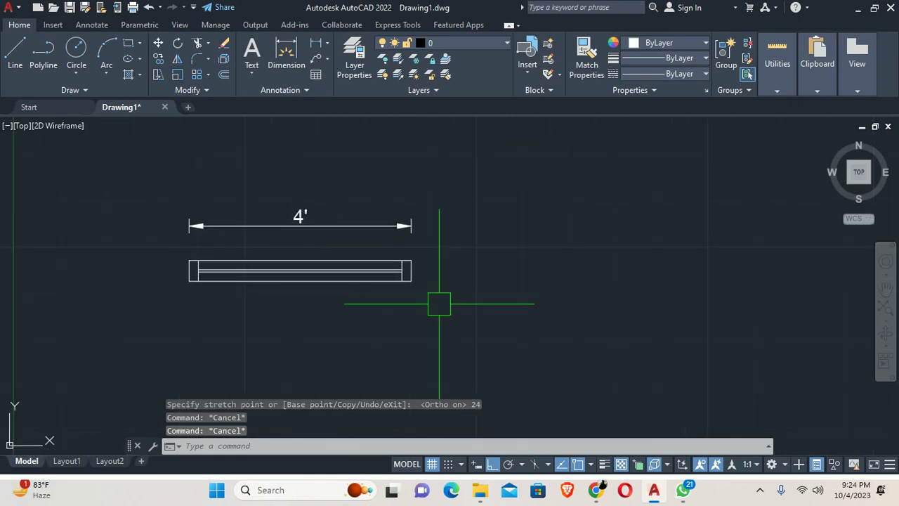
pyautogui.click(409, 275)
pyautogui.scroll(2, 415, 267)
pyautogui.click(410, 247)
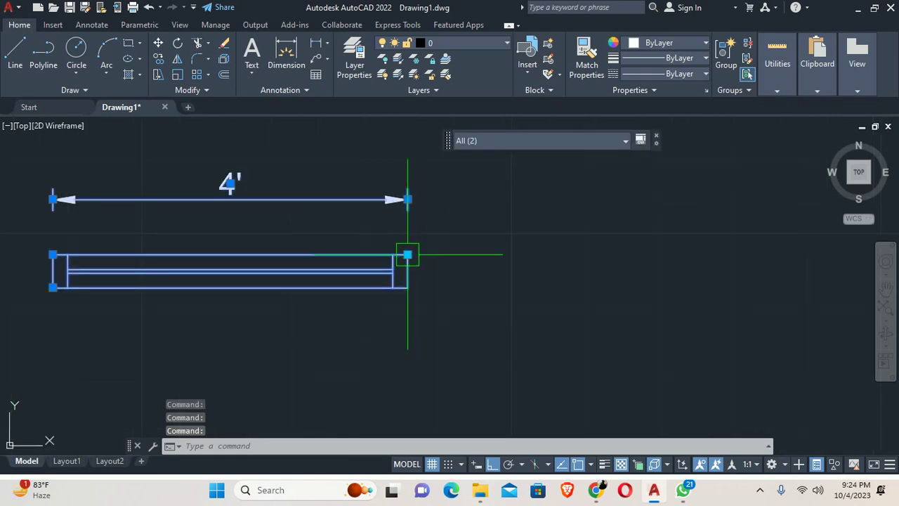
pyautogui.click(407, 254)
pyautogui.write('24')
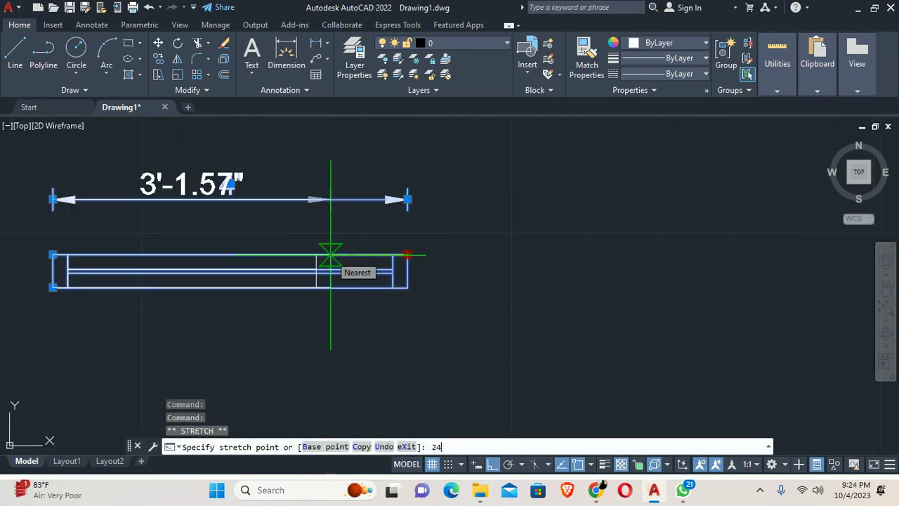
pyautogui.press('Return')
pyautogui.press('Escape')
pyautogui.press('Escape')
# Step: Stretch the 2' window block by 4' to make it 6' long
pyautogui.scroll(-1, 303, 275)
pyautogui.moveTo(303, 274); pyautogui.dragTo(398, 261, button='middle')
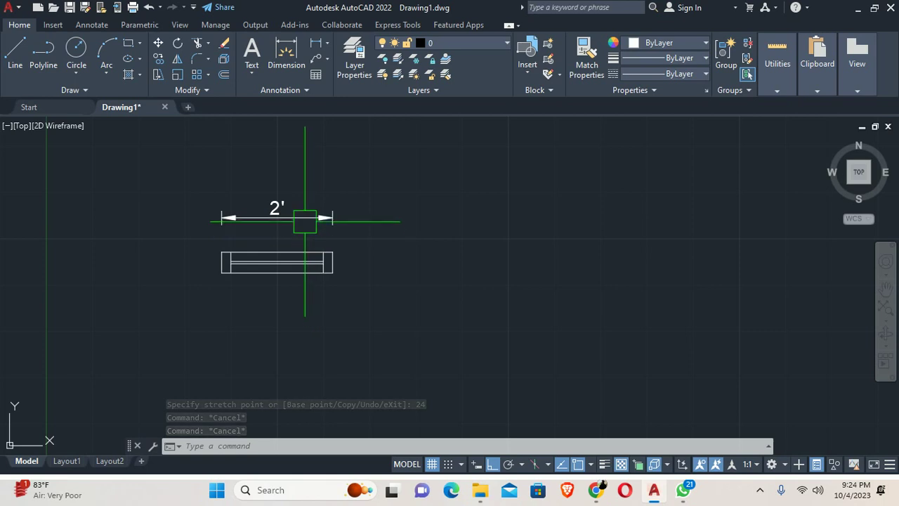
pyautogui.click(303, 256)
pyautogui.click(291, 272)
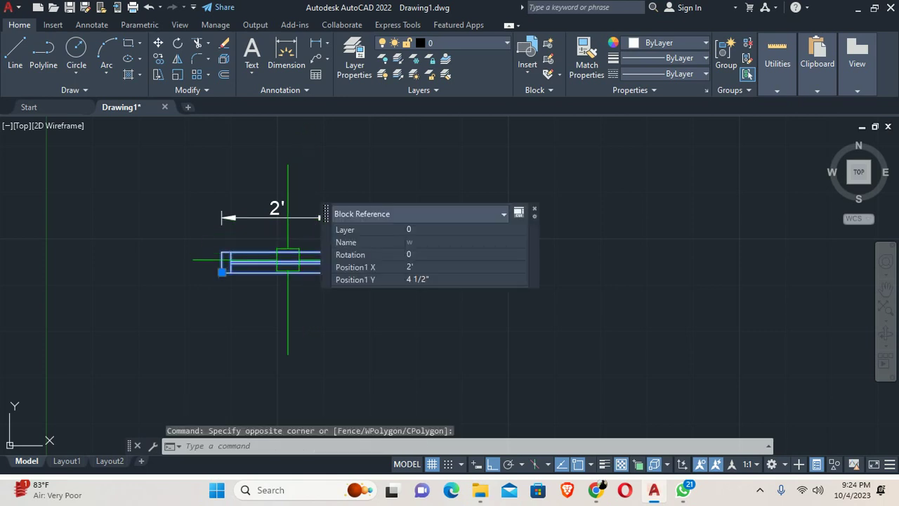
pyautogui.moveTo(291, 272); pyautogui.dragTo(203, 261, button='middle')
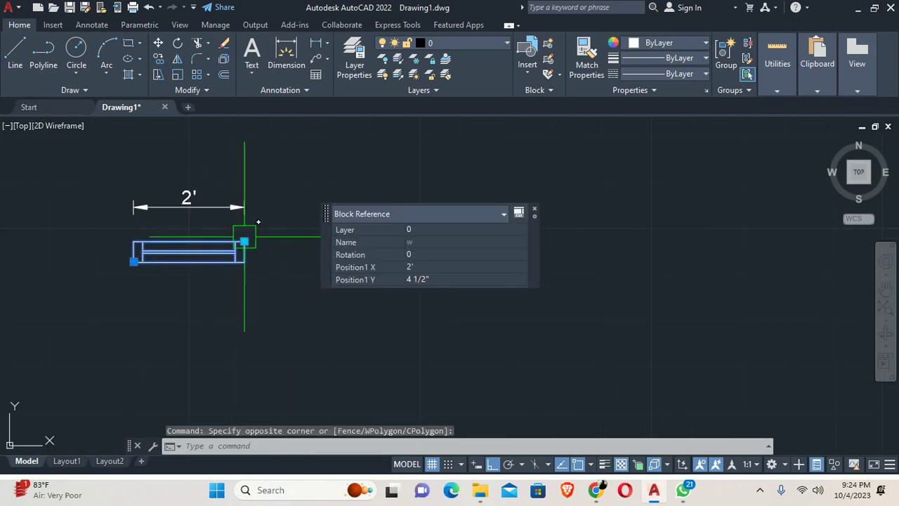
pyautogui.click(245, 241)
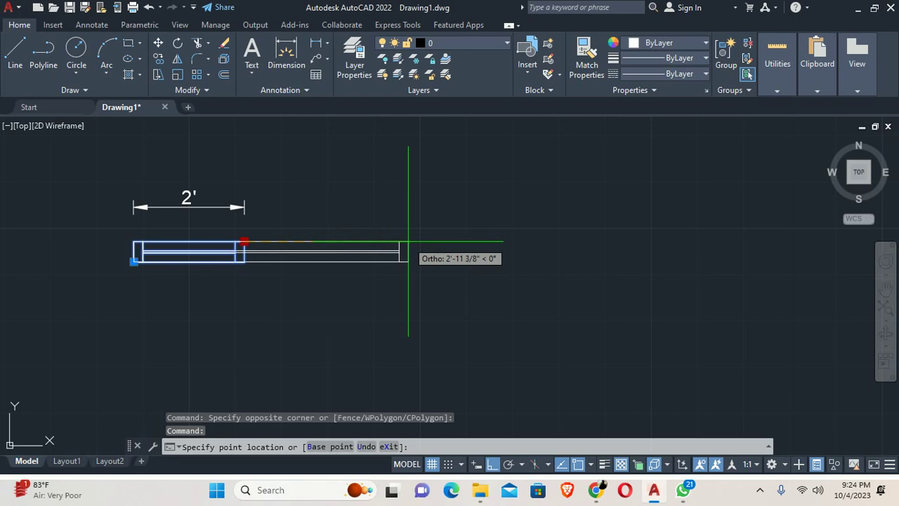
pyautogui.write("4'")
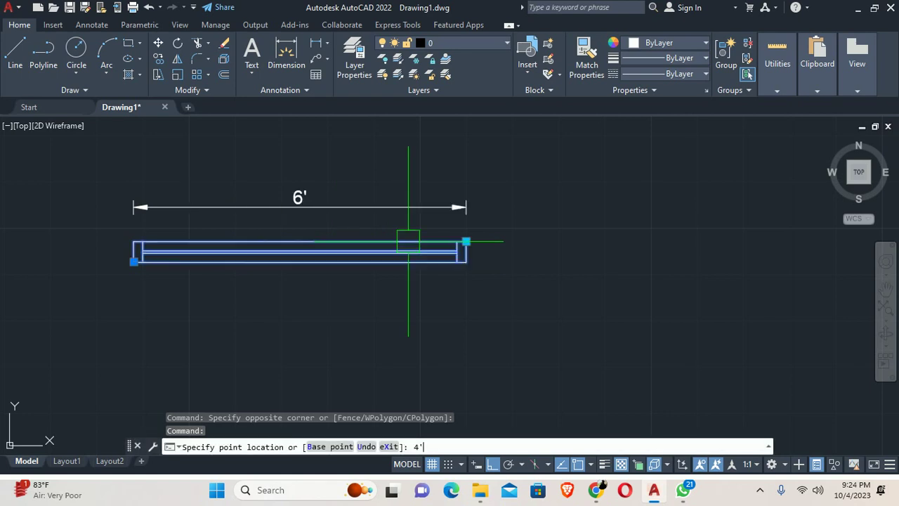
pyautogui.press('Return')
pyautogui.press('Escape')
pyautogui.press('Escape')
# Step: Erase the window's 6' dimension and select the window block
pyautogui.scroll(-5, 288, 250)
pyautogui.scroll(1, 295, 247)
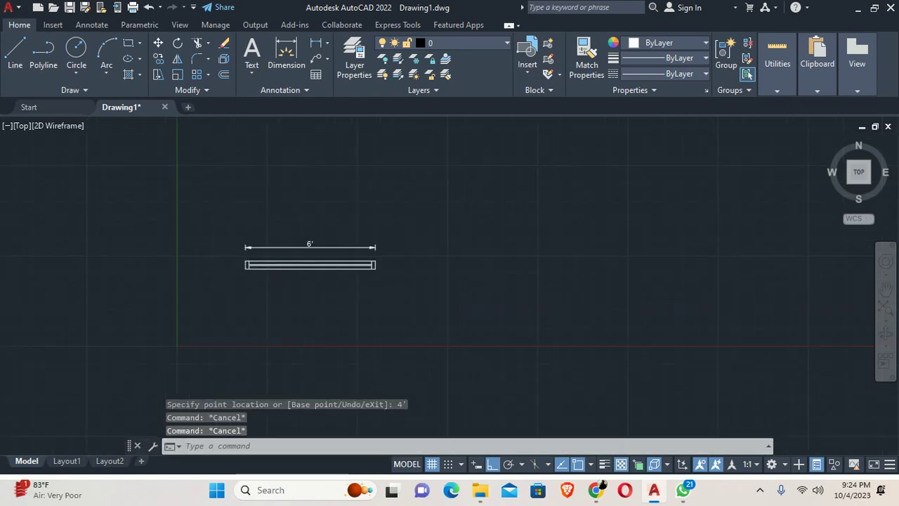
pyautogui.scroll(4, 301, 246)
pyautogui.click(301, 247)
pyautogui.press('Delete')
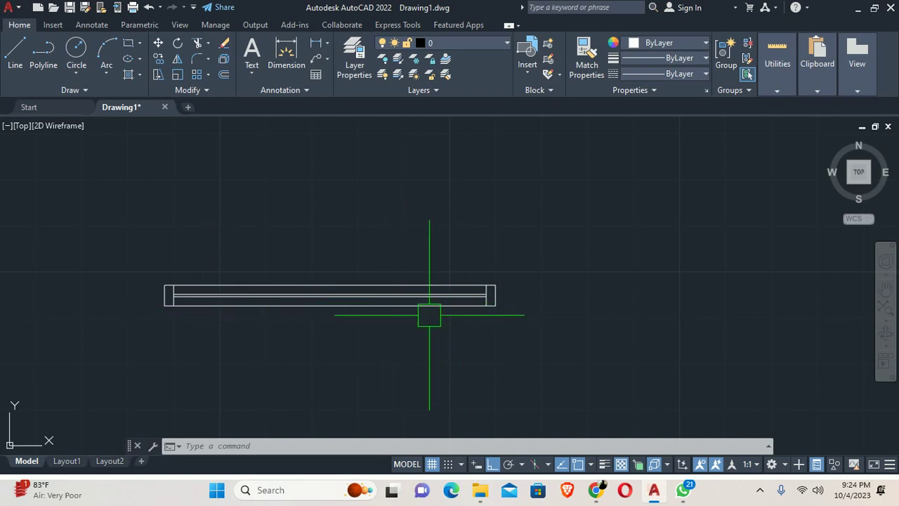
pyautogui.scroll(-4, 430, 315)
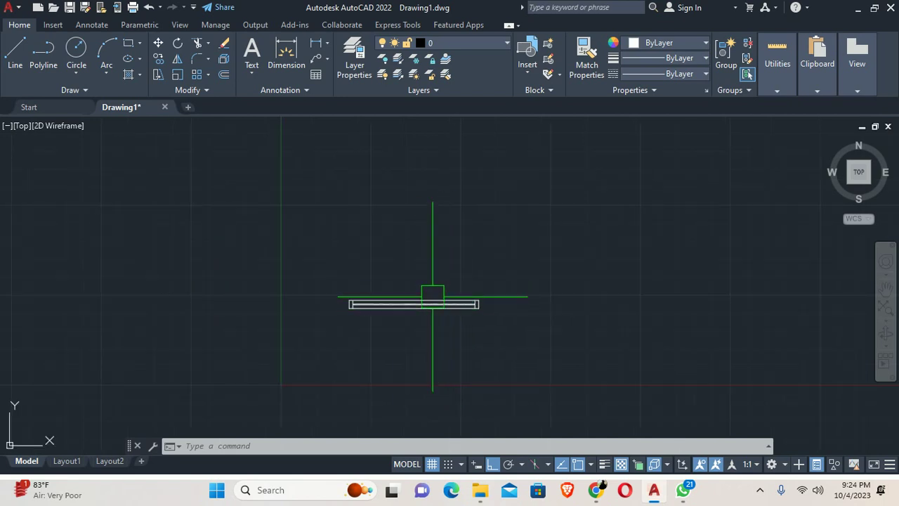
pyautogui.click(402, 306)
# Step: Open window block w in the Block Editor with BE
pyautogui.write('be')
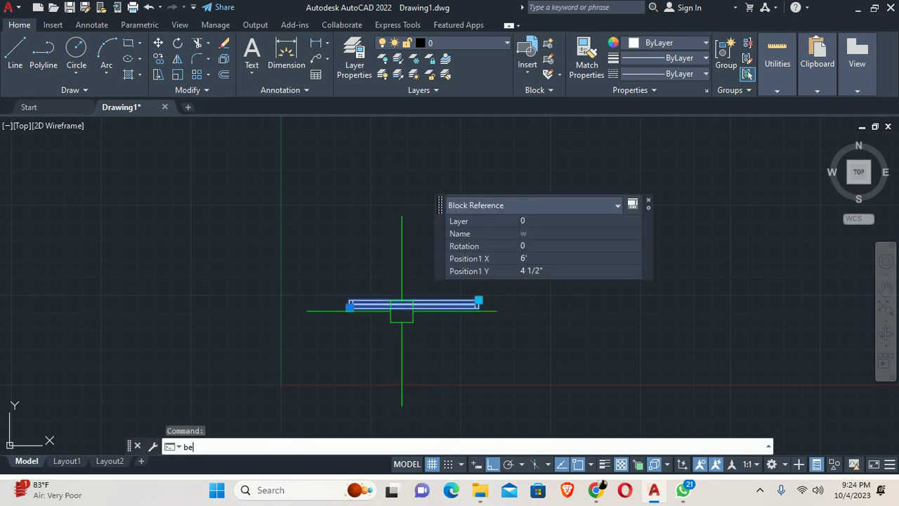
pyautogui.press('Return')
pyautogui.click(428, 318)
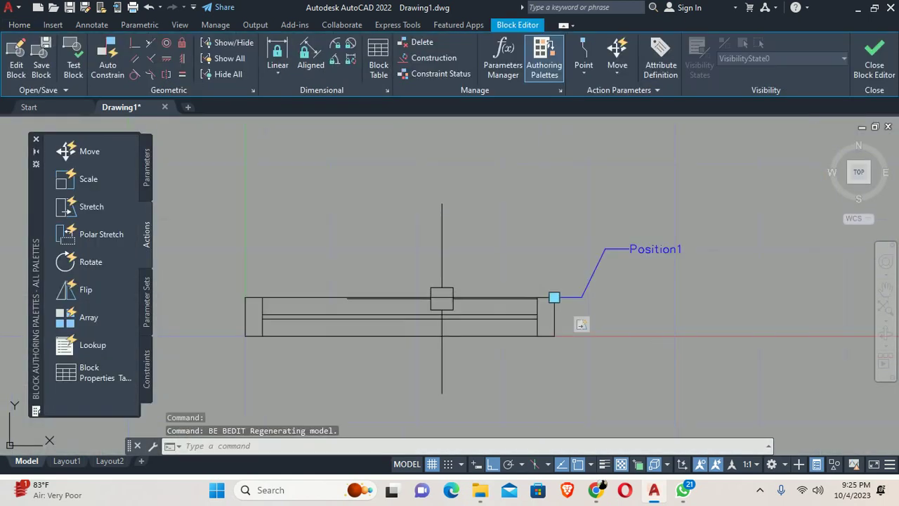
pyautogui.scroll(-8, 415, 317)
pyautogui.scroll(3, 410, 328)
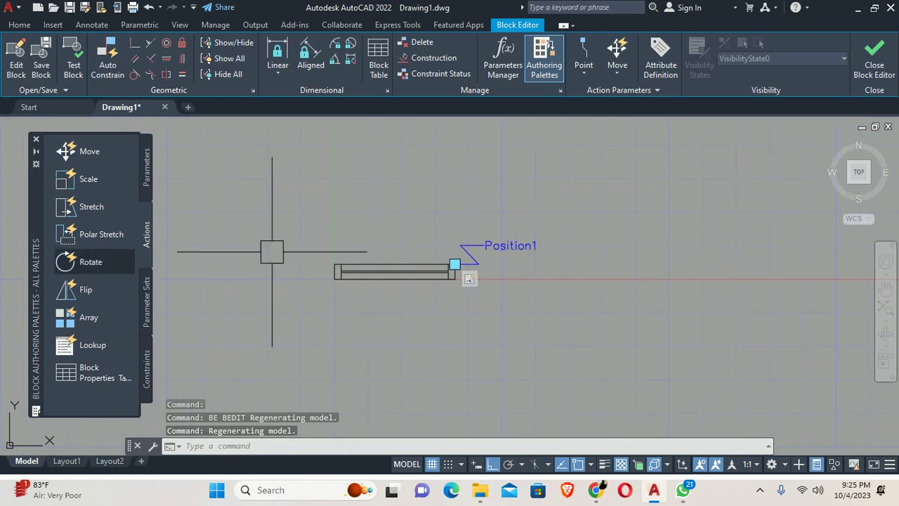
# Step: Place a Visibility parameter beside the window and open its visibility states
pyautogui.click(144, 167)
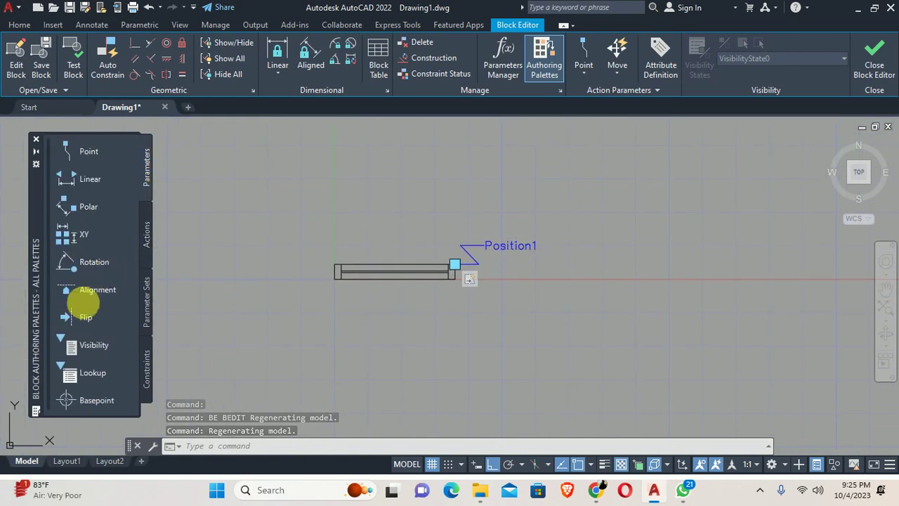
pyautogui.click(90, 345)
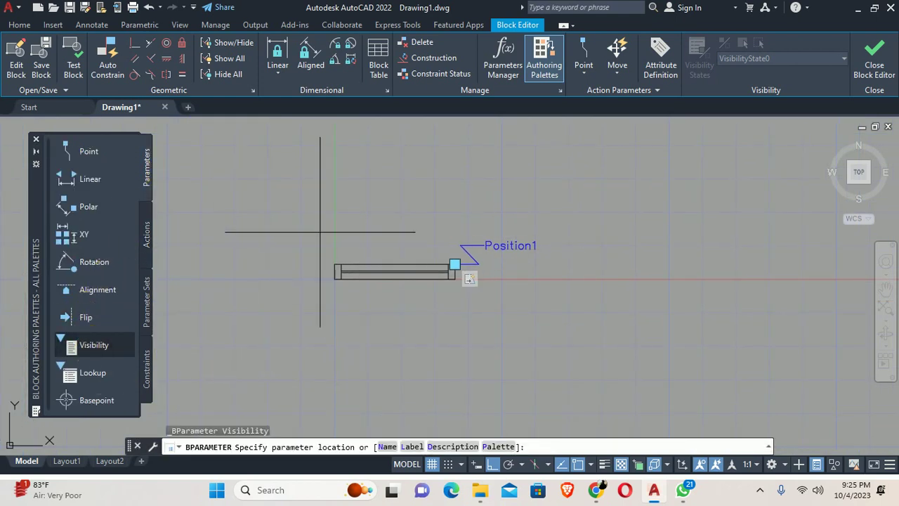
pyautogui.click(319, 221)
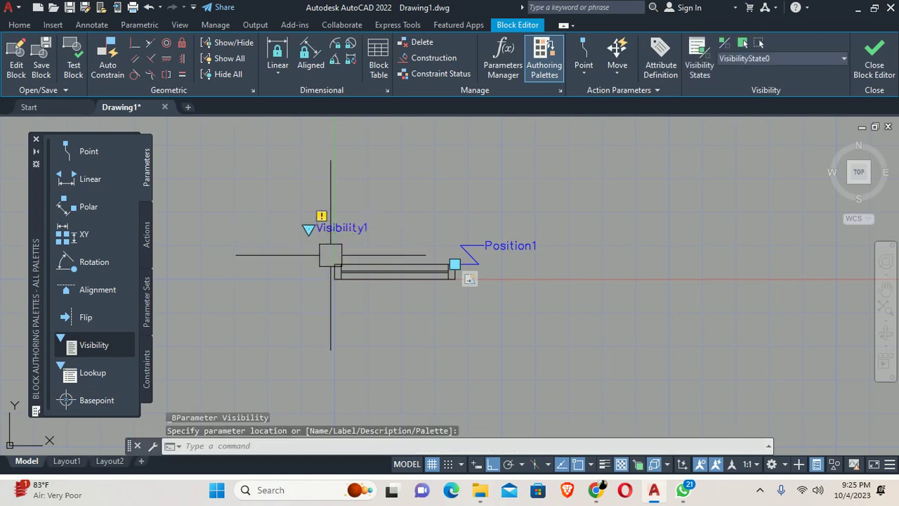
pyautogui.doubleClick(309, 228)
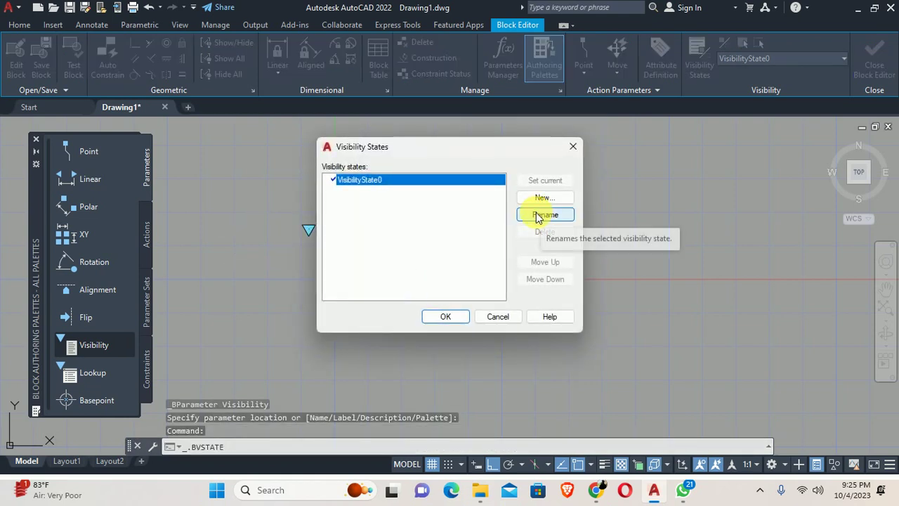
# Step: Rename VisibilityState0 to 'Window top View'
pyautogui.click(537, 217)
pyautogui.write('Window top View')
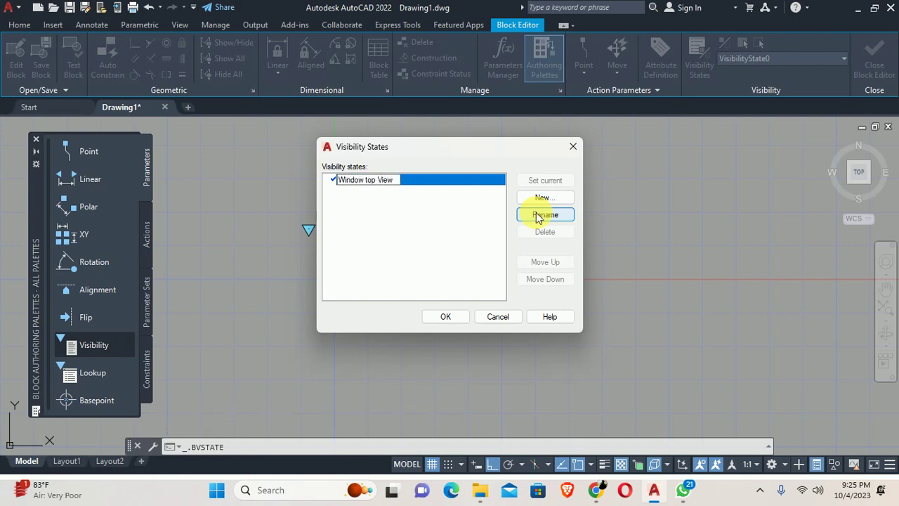
pyautogui.click(444, 241)
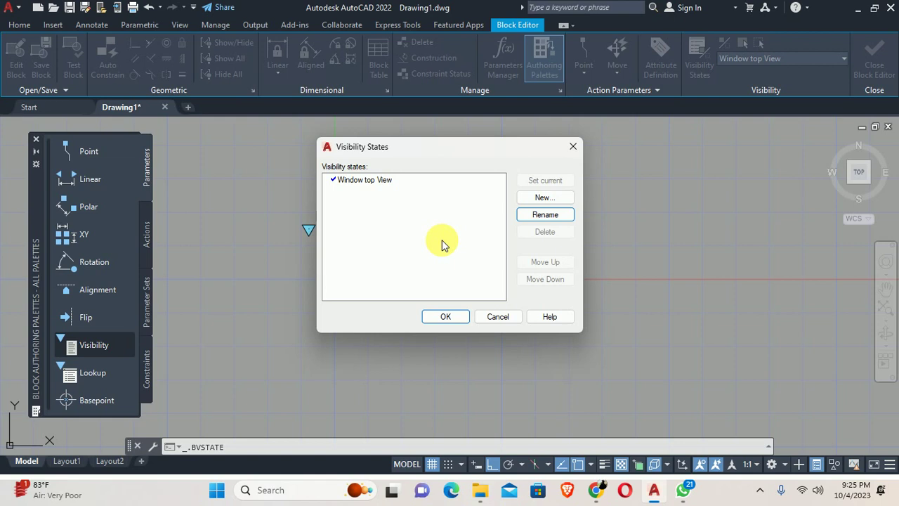
# Step: Add a new 'Window Front Elevation' visibility state with objects hidden
pyautogui.click(548, 198)
pyautogui.write('Window Front Elevation')
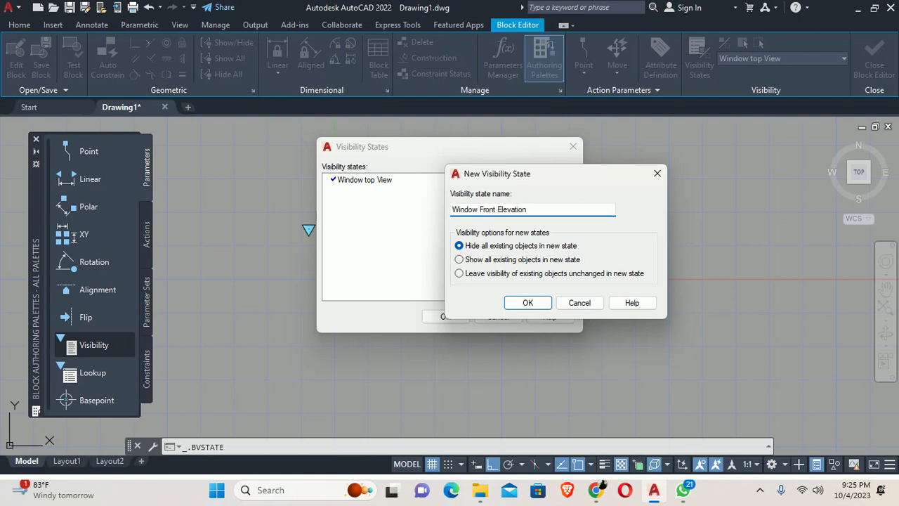
pyautogui.click(546, 303)
pyautogui.click(446, 316)
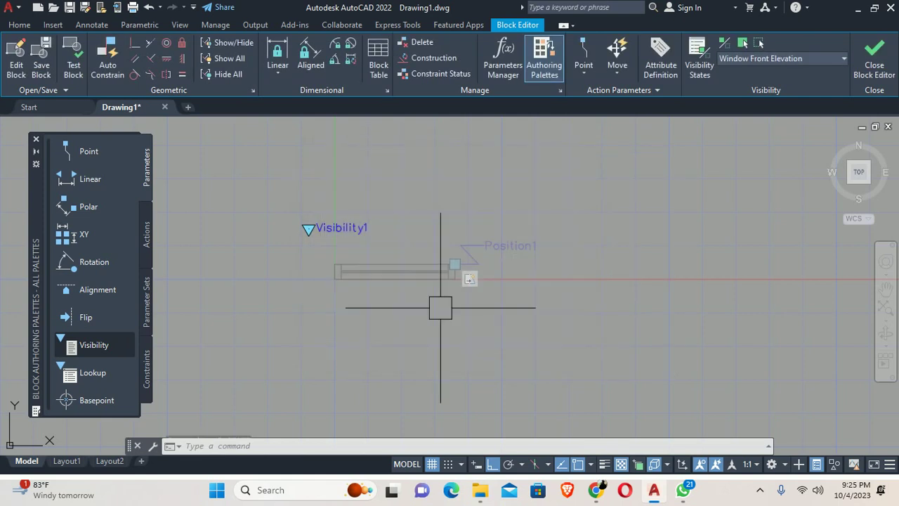
# Step: Place three vertical construction lines at the window's left and right ends
pyautogui.scroll(5, 353, 163)
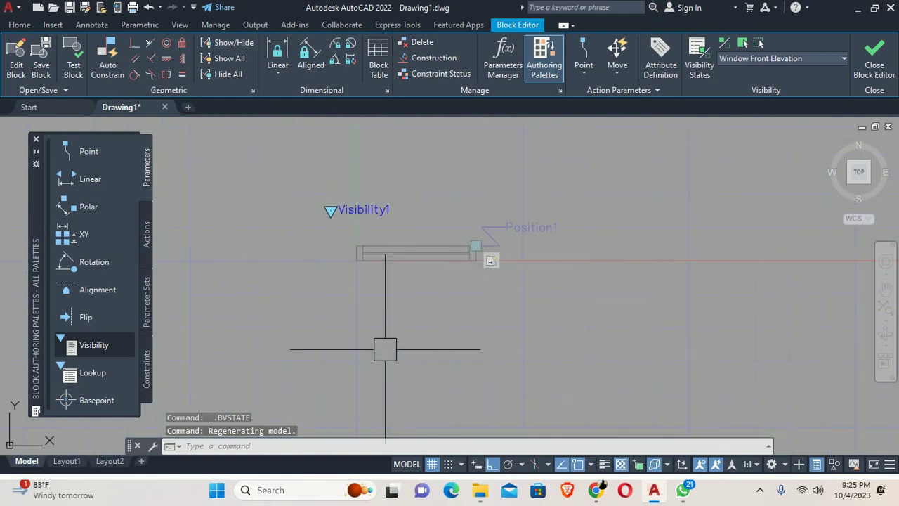
pyautogui.write('xl')
pyautogui.press('Return')
pyautogui.write('v')
pyautogui.press('Return')
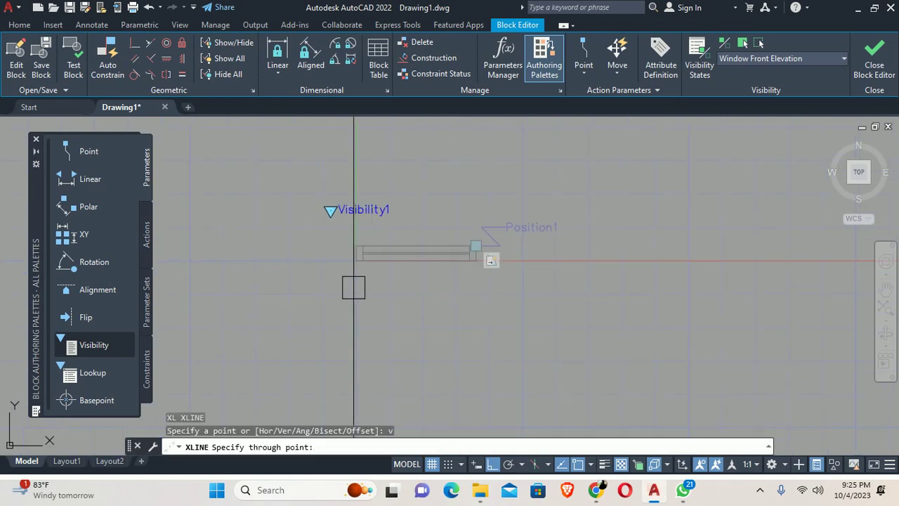
pyautogui.click(356, 260)
pyautogui.scroll(2, 356, 261)
pyautogui.click(362, 252)
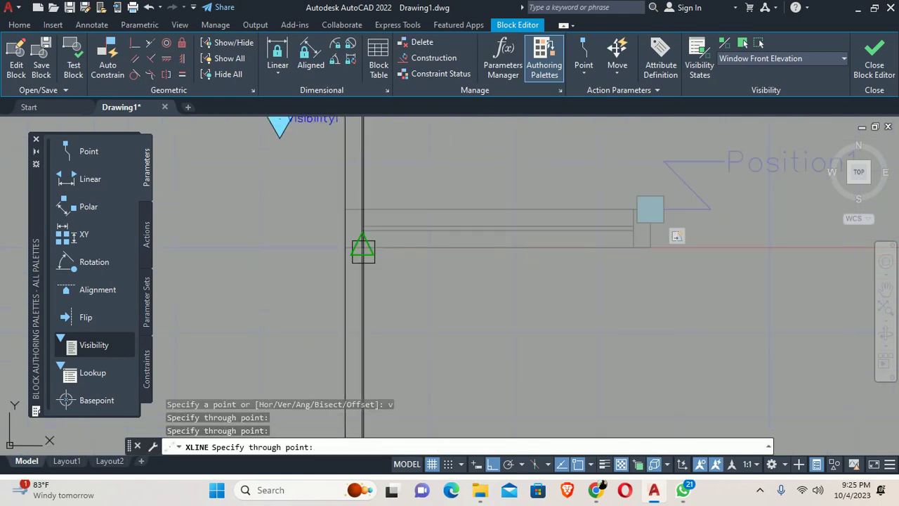
pyautogui.scroll(3, 569, 251)
pyautogui.click(496, 245)
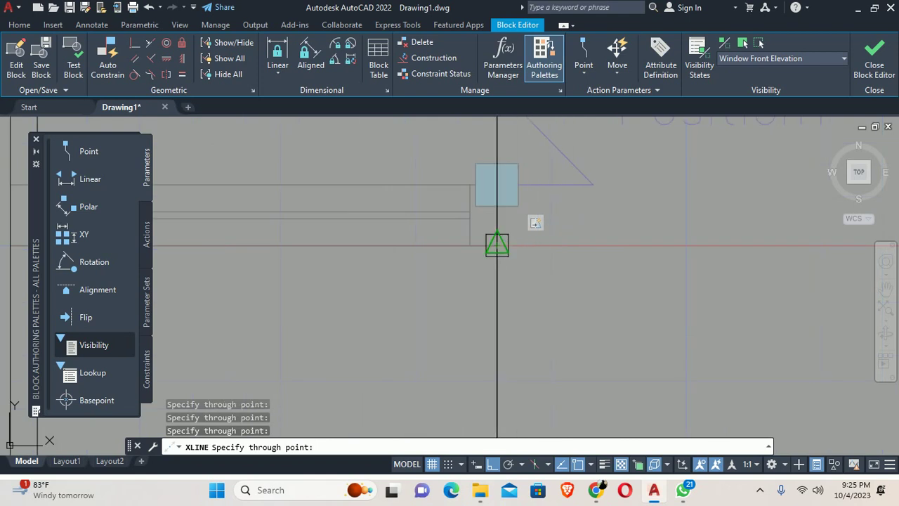
pyautogui.press('Escape')
# Step: Draw a horizontal line between the left and right vertical lines
pyautogui.scroll(-3, 476, 295)
pyautogui.scroll(-2, 475, 243)
pyautogui.scroll(-2, 464, 235)
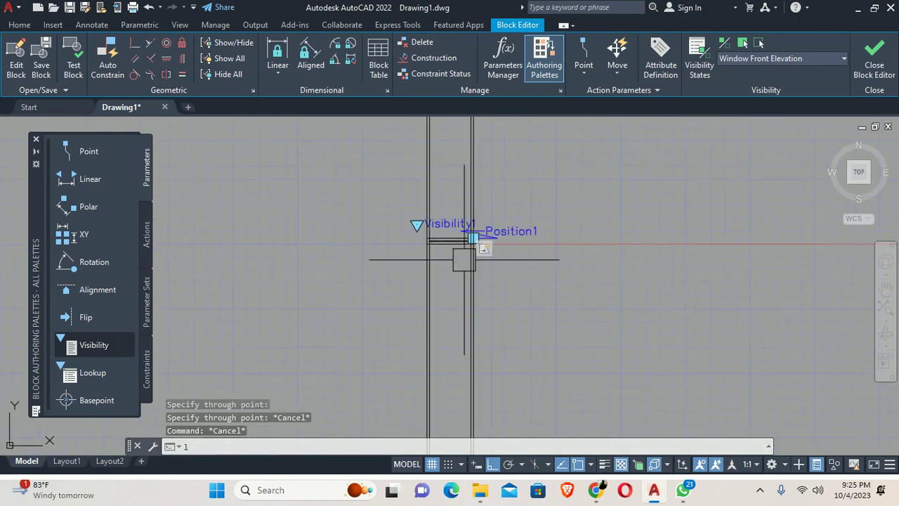
pyautogui.write('l')
pyautogui.press('Return')
pyautogui.scroll(4, 418, 312)
pyautogui.click(443, 311)
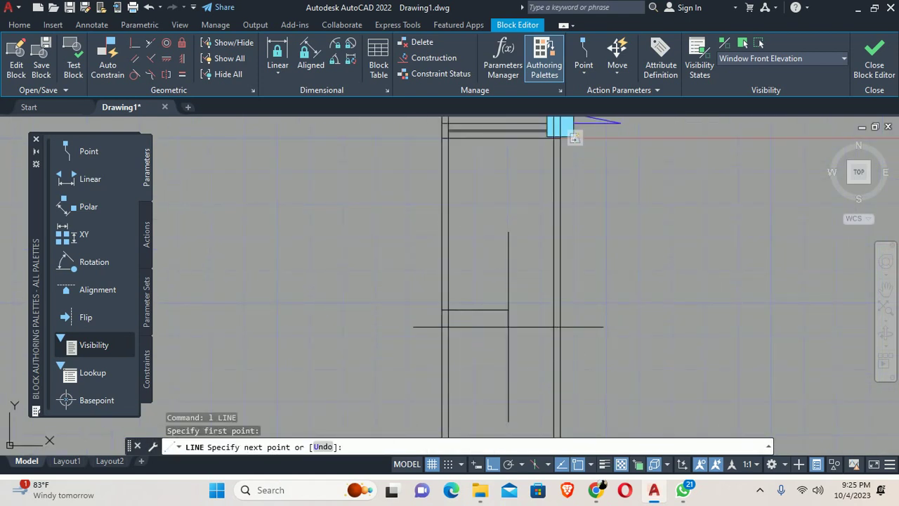
pyautogui.click(560, 310)
pyautogui.press('Escape')
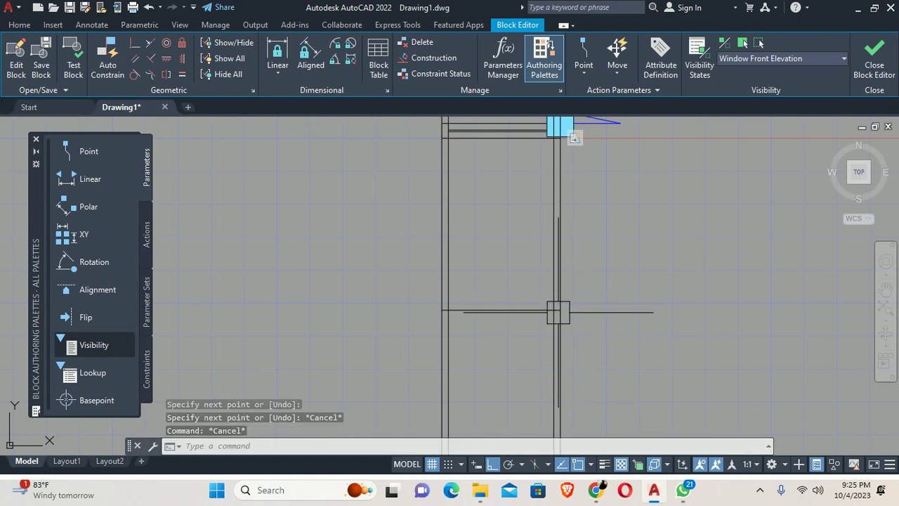
# Step: Offset the horizontal line 4 units upward
pyautogui.write('o')
pyautogui.press('Return')
# Step: Stretch the six crossing-selected lower lines far downward
pyautogui.press('Return')
pyautogui.click(548, 310)
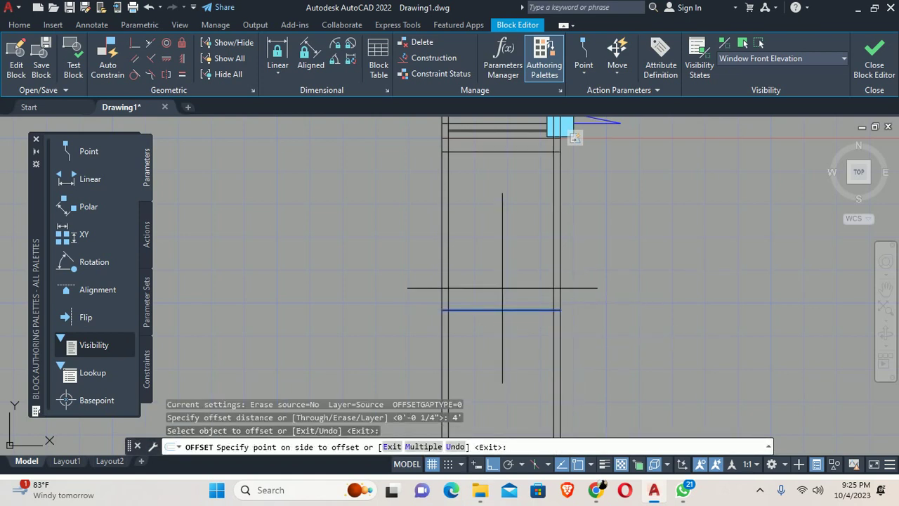
pyautogui.click(499, 282)
pyautogui.press('Escape')
pyautogui.press('Escape')
pyautogui.press('Escape')
pyautogui.moveTo(499, 284); pyautogui.dragTo(497, 312, button='middle')
pyautogui.write('s')
pyautogui.press('Return')
pyautogui.click(637, 364)
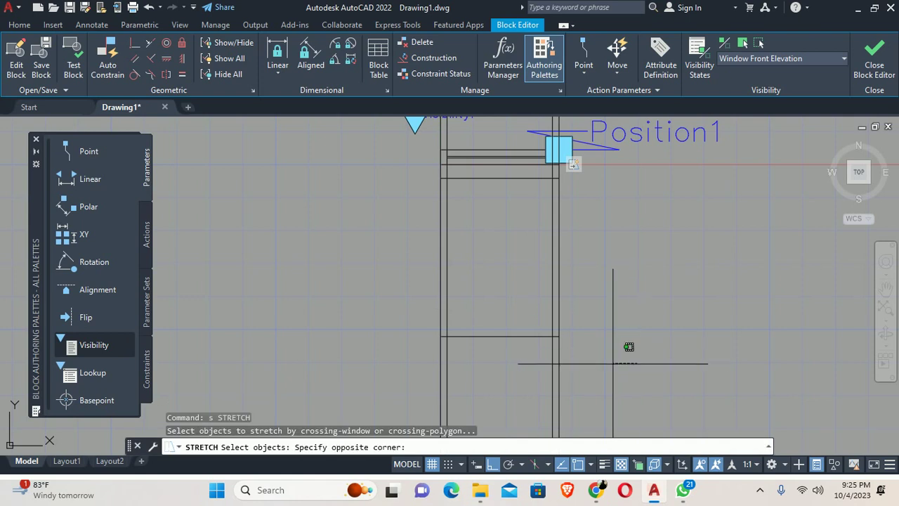
pyautogui.click(357, 186)
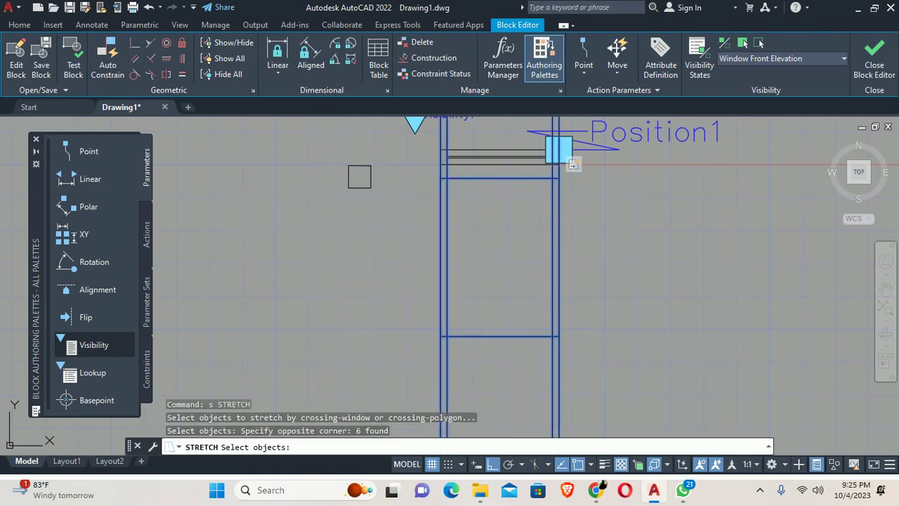
pyautogui.press('Return')
pyautogui.click(343, 205)
pyautogui.scroll(-3, 339, 255)
pyautogui.scroll(2, 325, 156)
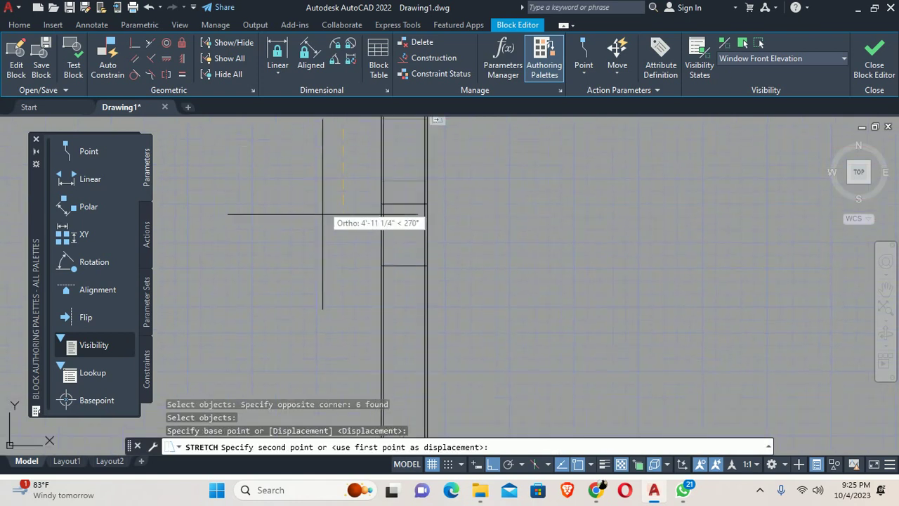
pyautogui.click(332, 165)
pyautogui.press('Escape')
pyautogui.press('Escape')
pyautogui.scroll(4, 418, 161)
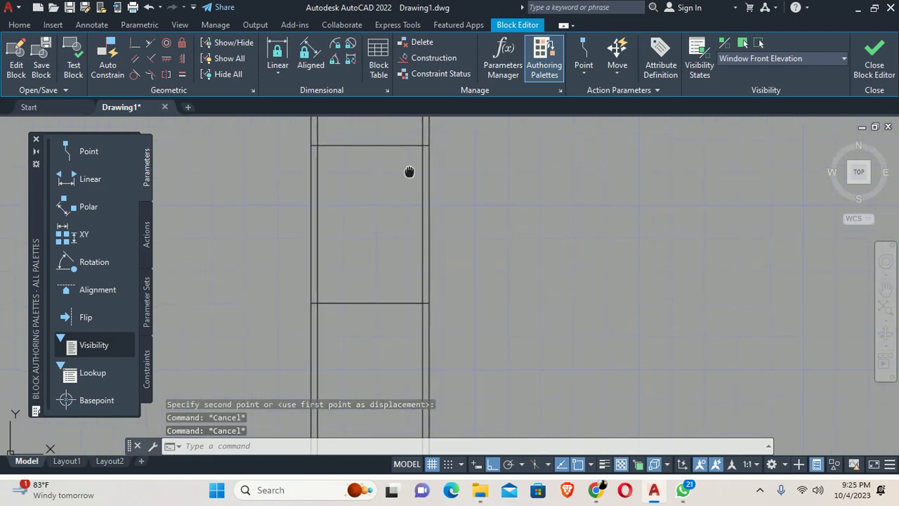
# Step: Trim the vertical lines above the top rail and below the bottom rail
pyautogui.write('tr')
pyautogui.press('Return')
pyautogui.moveTo(534, 133); pyautogui.dragTo(211, 125)
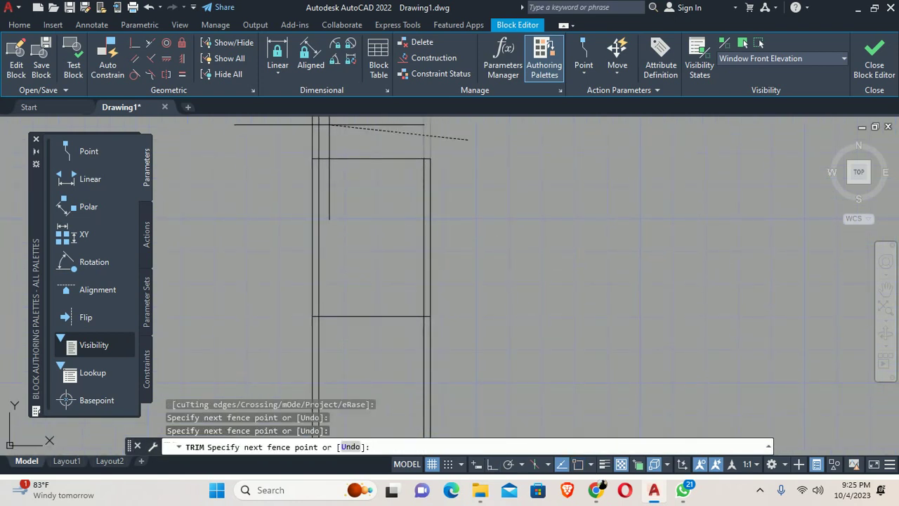
pyautogui.moveTo(272, 329); pyautogui.dragTo(502, 337)
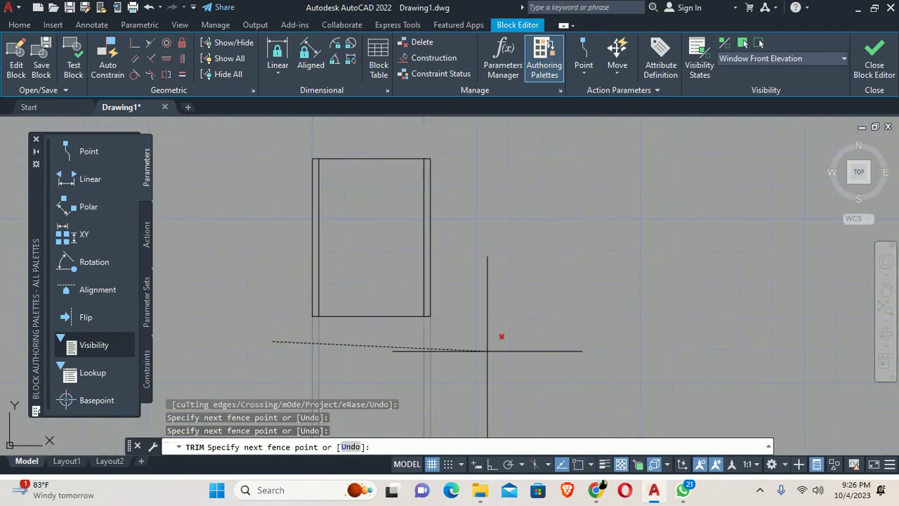
pyautogui.press('Escape')
# Step: Offset the frame's top and bottom lines 2 units inward
pyautogui.write('o')
pyautogui.press('Return')
pyautogui.write('2')
pyautogui.press('Return')
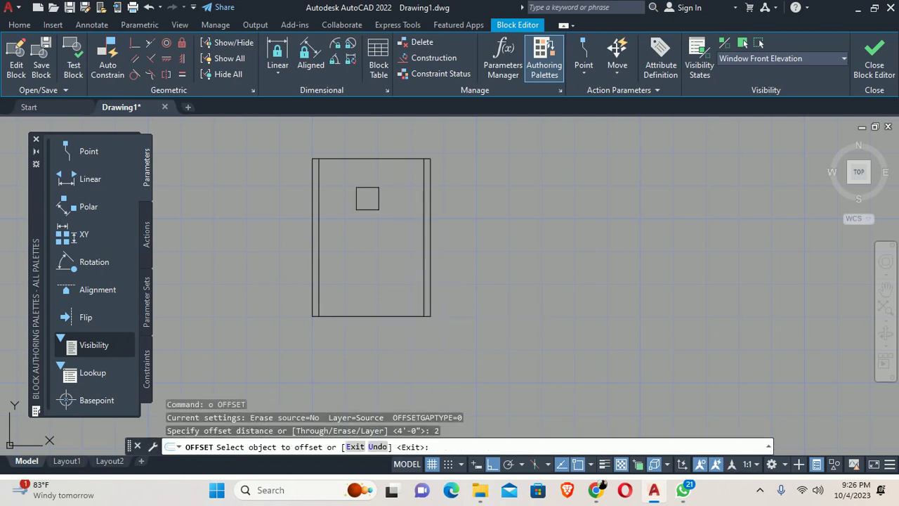
pyautogui.click(357, 160)
pyautogui.click(345, 219)
pyautogui.click(358, 315)
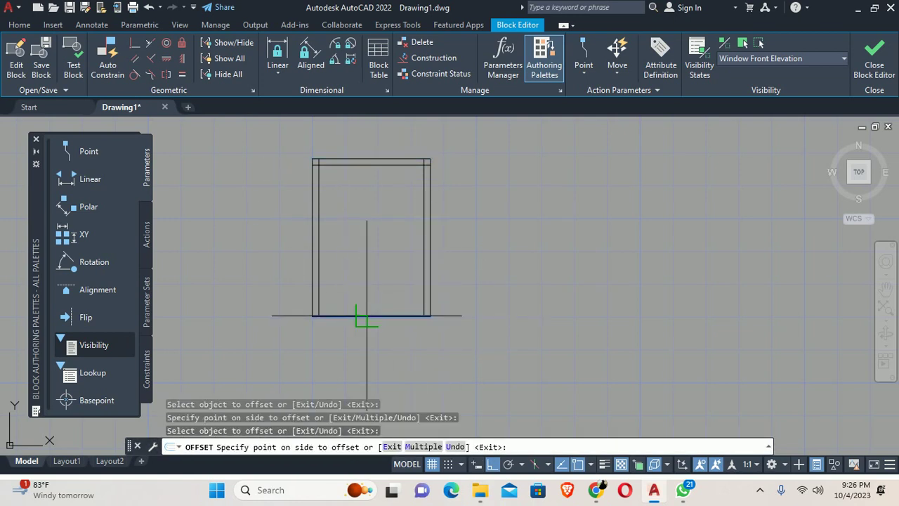
pyautogui.click(343, 303)
pyautogui.press('Escape')
pyautogui.press('Escape')
# Step: Fillet with radius 0 in Multiple mode to square the first frame corners
pyautogui.write('f')
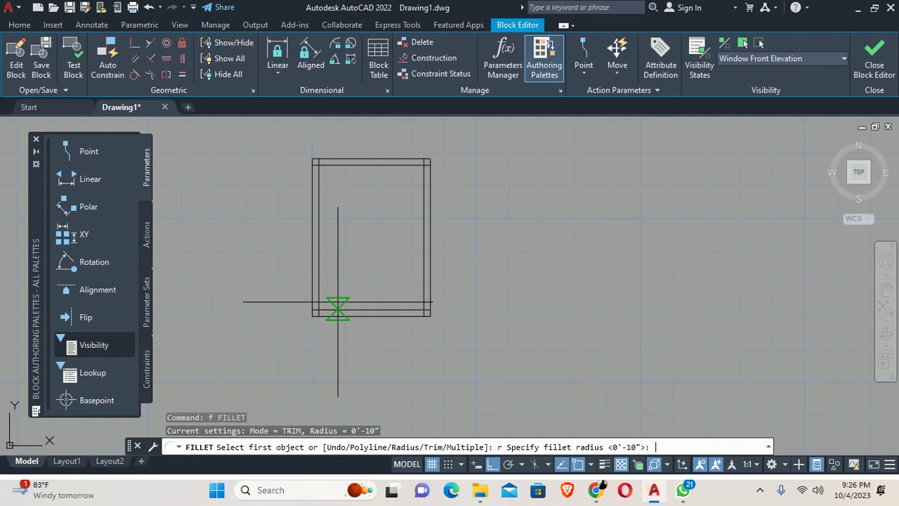
pyautogui.write('0')
pyautogui.press('Return')
pyautogui.write('m')
pyautogui.press('Return')
pyautogui.scroll(2, 344, 300)
pyautogui.click(301, 262)
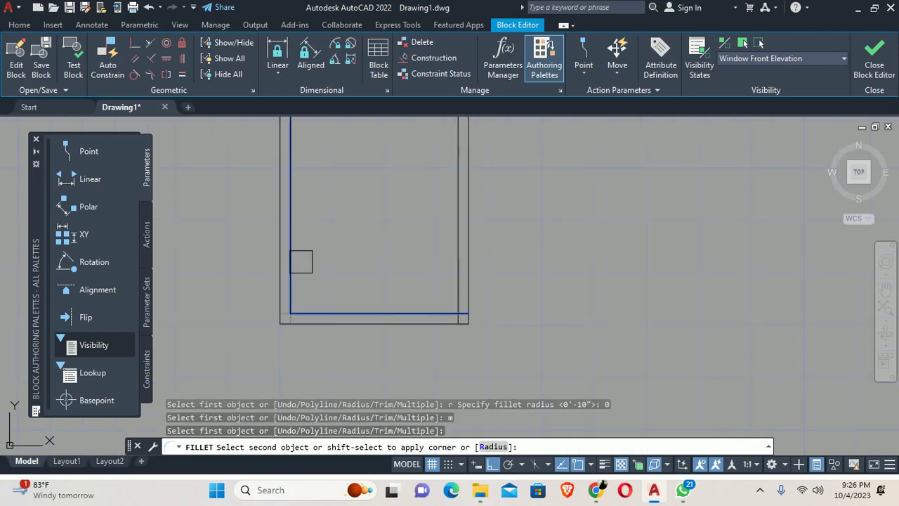
pyautogui.click(301, 261)
pyautogui.moveTo(321, 178); pyautogui.dragTo(335, 261, button='middle')
pyautogui.click(311, 241)
pyautogui.click(354, 227)
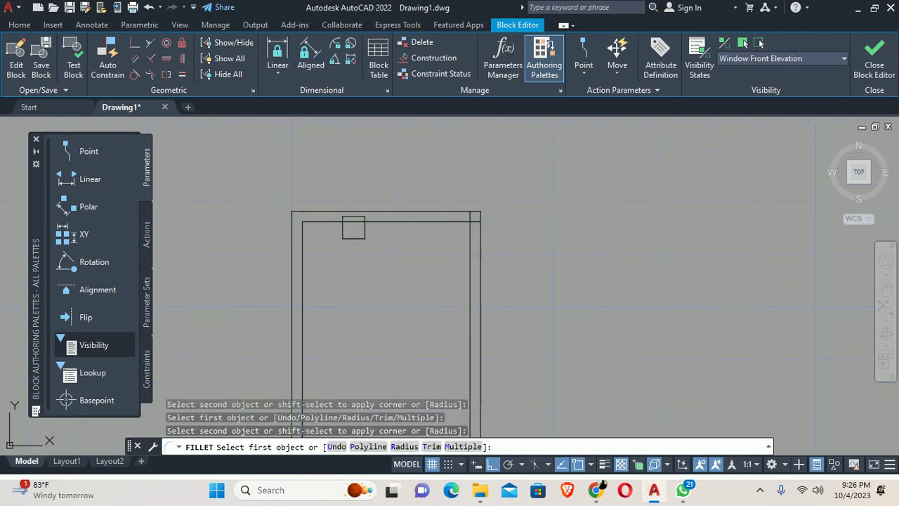
# Step: Square the remaining inner corners, including the top-right and bottom-right ones
pyautogui.click(442, 222)
pyautogui.click(458, 250)
pyautogui.click(457, 250)
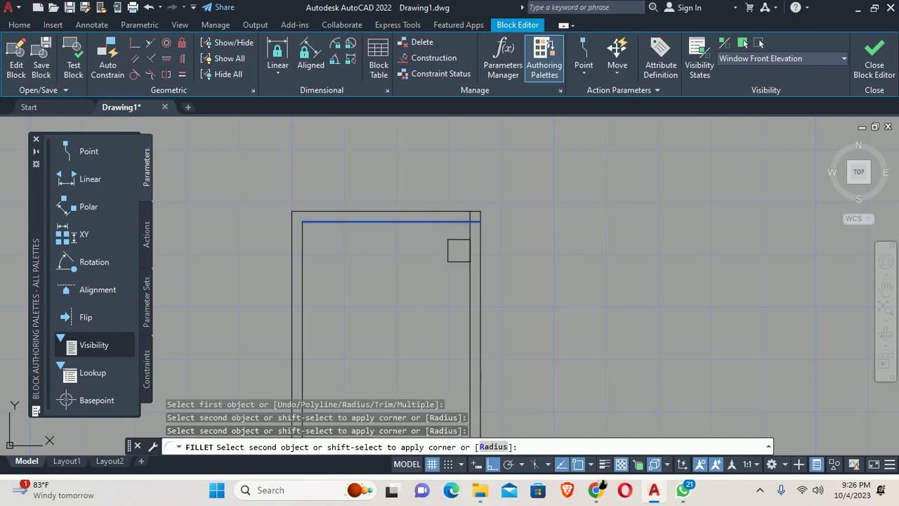
pyautogui.click(463, 272)
pyautogui.scroll(-3, 464, 272)
pyautogui.scroll(5, 442, 221)
pyautogui.moveTo(442, 221); pyautogui.dragTo(470, 363, button='middle')
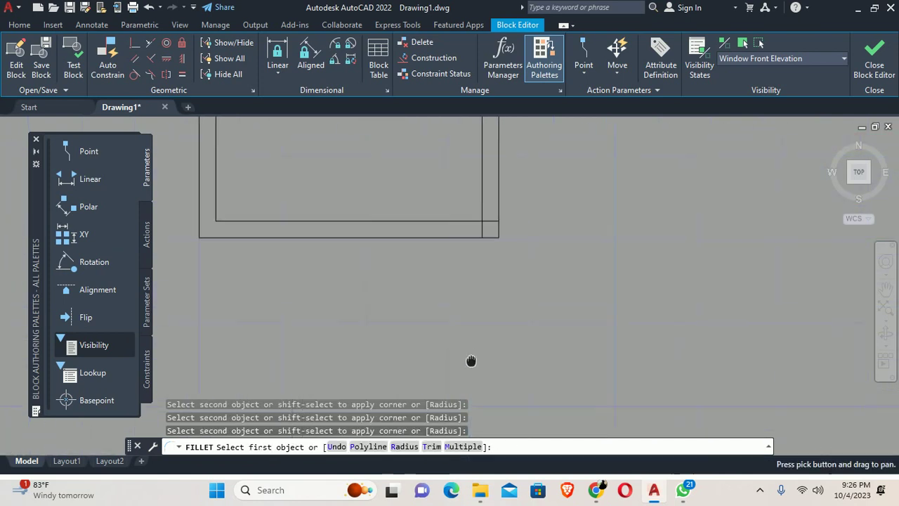
pyautogui.click(484, 197)
pyautogui.click(460, 222)
pyautogui.press('Escape')
pyautogui.scroll(-3, 460, 239)
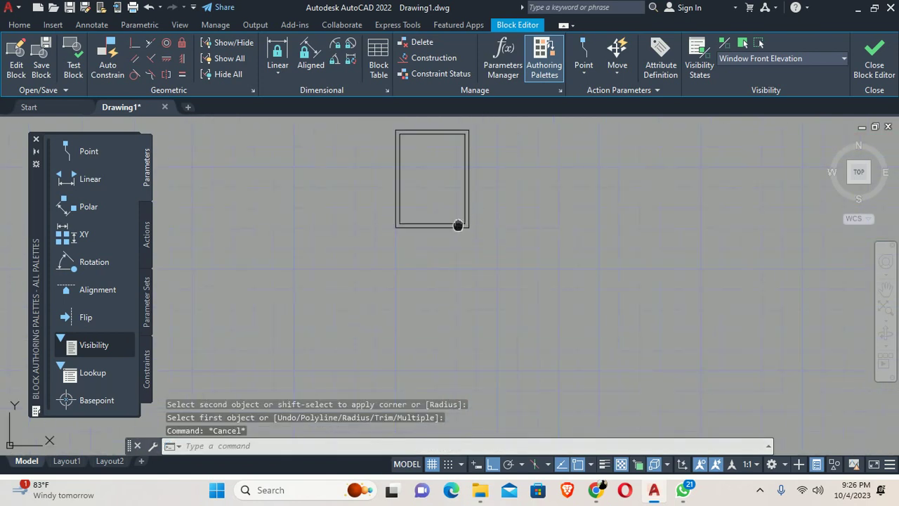
pyautogui.press('Escape')
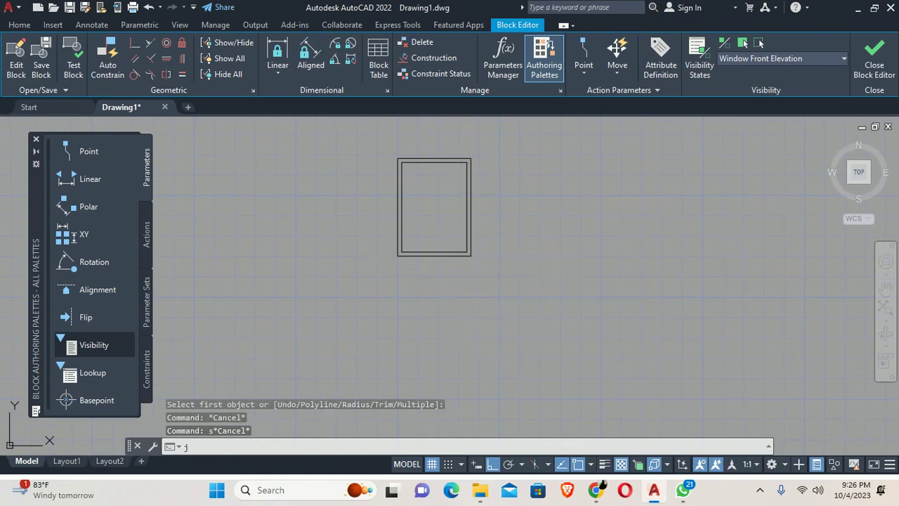
# Step: Join the frame's eight lines into polylines
pyautogui.write('j')
pyautogui.press('Return')
pyautogui.click(572, 317)
pyautogui.click(353, 127)
pyautogui.press('Return')
pyautogui.scroll(2, 455, 171)
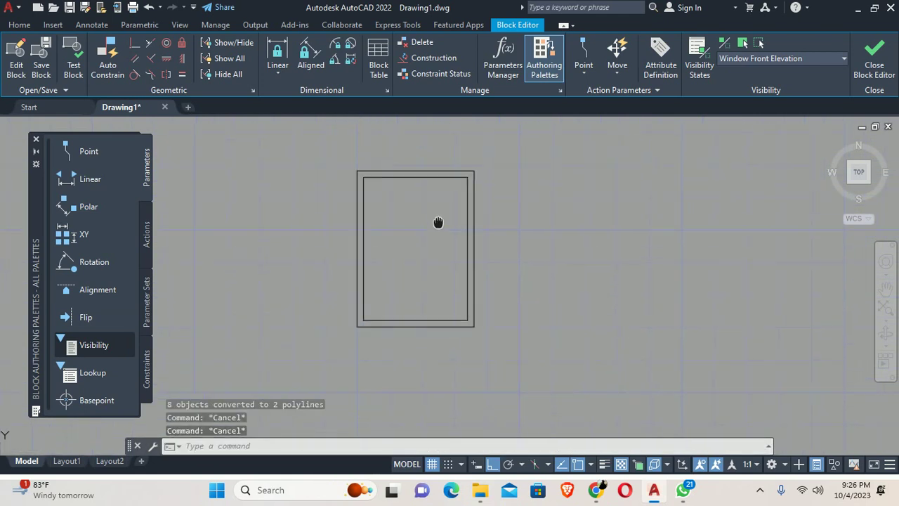
# Step: Offset the inner frame outline .75 inward
pyautogui.write('o')
pyautogui.press('Return')
pyautogui.write('.75')
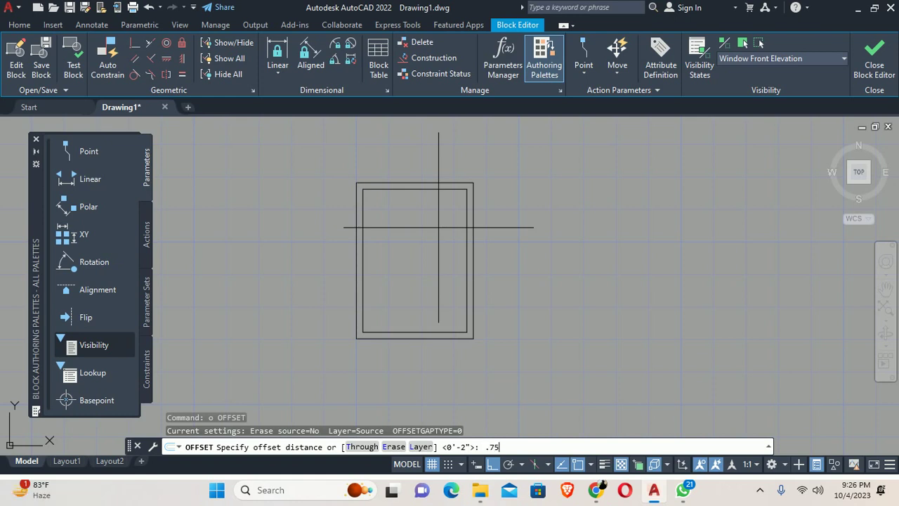
pyautogui.press('Return')
pyautogui.scroll(3, 420, 195)
pyautogui.click(420, 180)
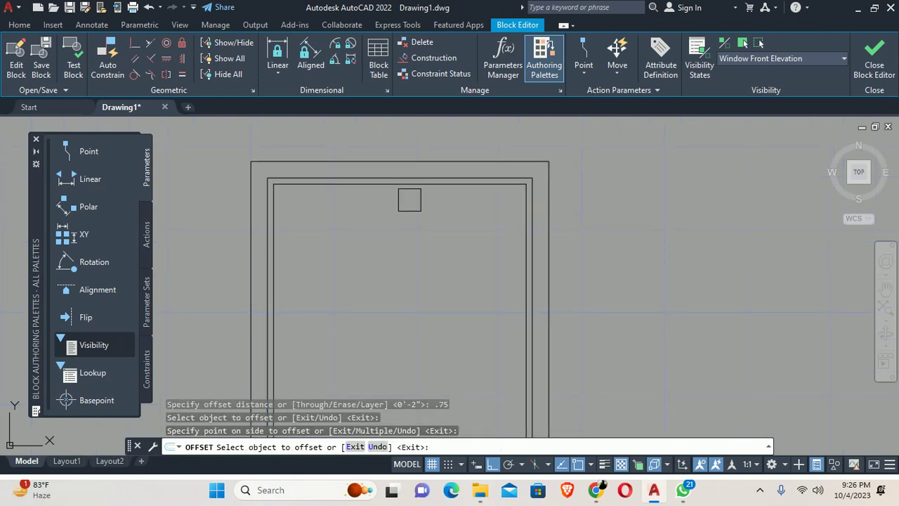
pyautogui.click(407, 195)
pyautogui.press('Escape')
pyautogui.scroll(-3, 411, 207)
pyautogui.press('Escape')
# Step: Select the frame's three objects for a move, then cancel the move
pyautogui.moveTo(419, 222); pyautogui.dragTo(410, 223, button='middle')
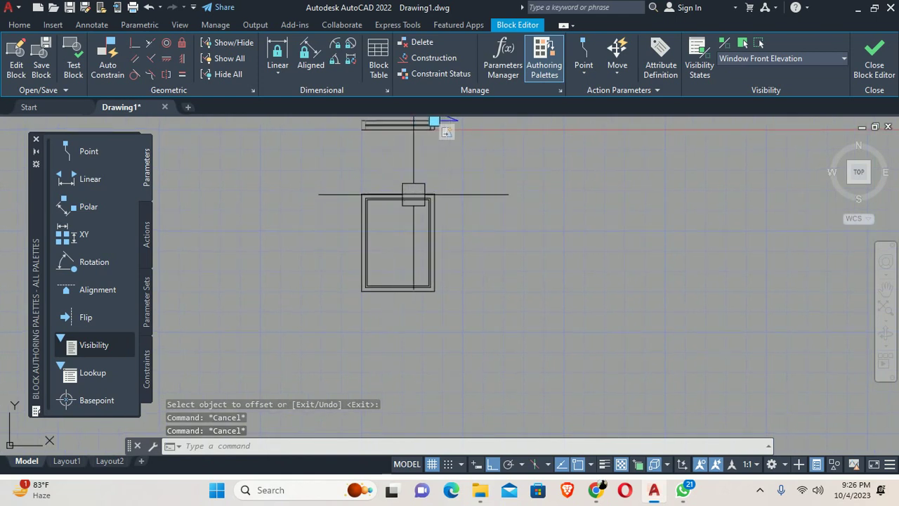
pyautogui.moveTo(397, 227); pyautogui.dragTo(392, 244, button='middle')
pyautogui.write('m')
pyautogui.press('Return')
pyautogui.click(490, 348)
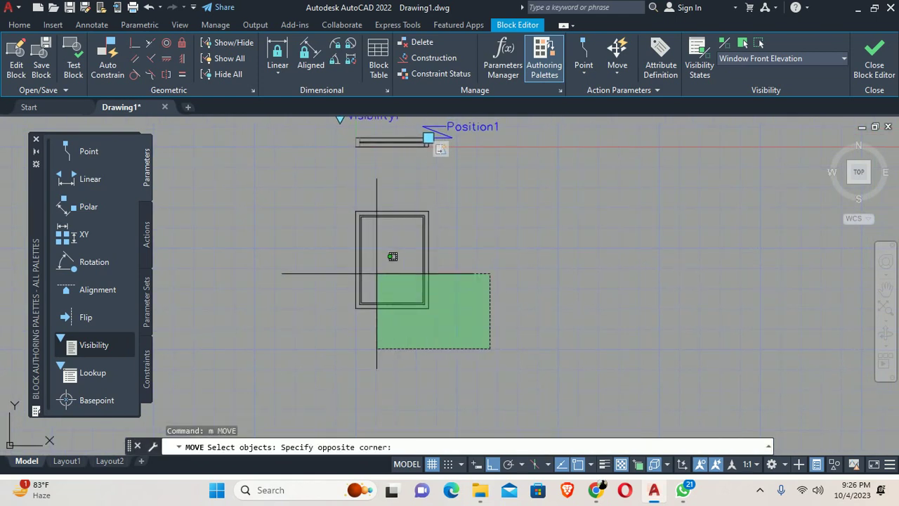
pyautogui.click(373, 272)
pyautogui.press('Return')
pyautogui.click(309, 250)
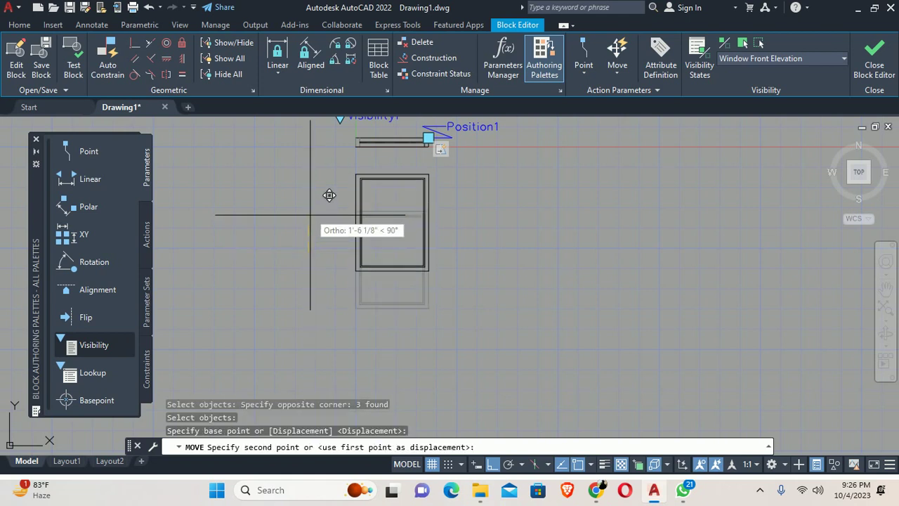
pyautogui.press('Escape')
pyautogui.press('Escape')
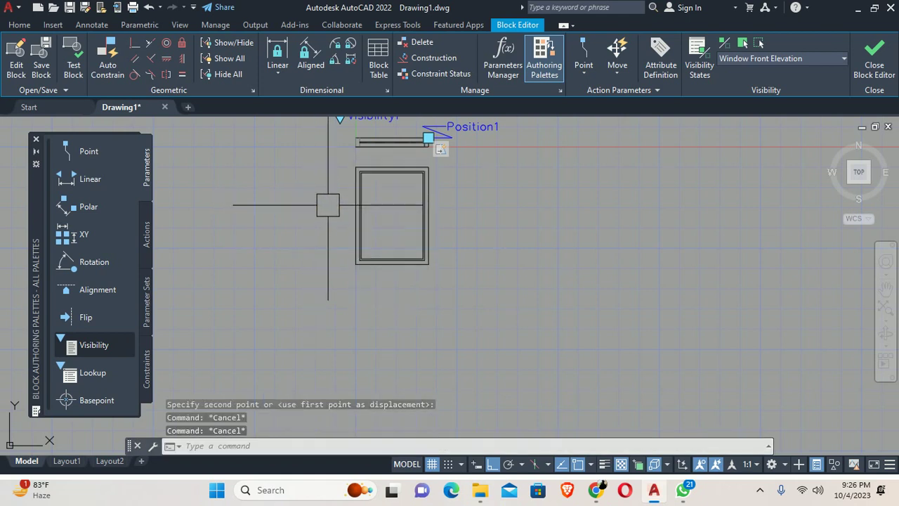
# Step: Place a Position2 point parameter at the frame's lower-right corner
pyautogui.click(89, 151)
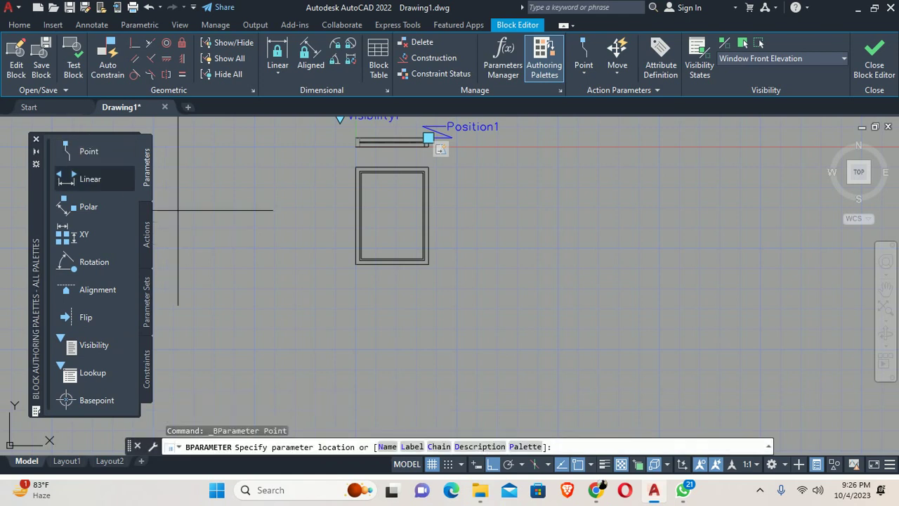
pyautogui.scroll(4, 468, 232)
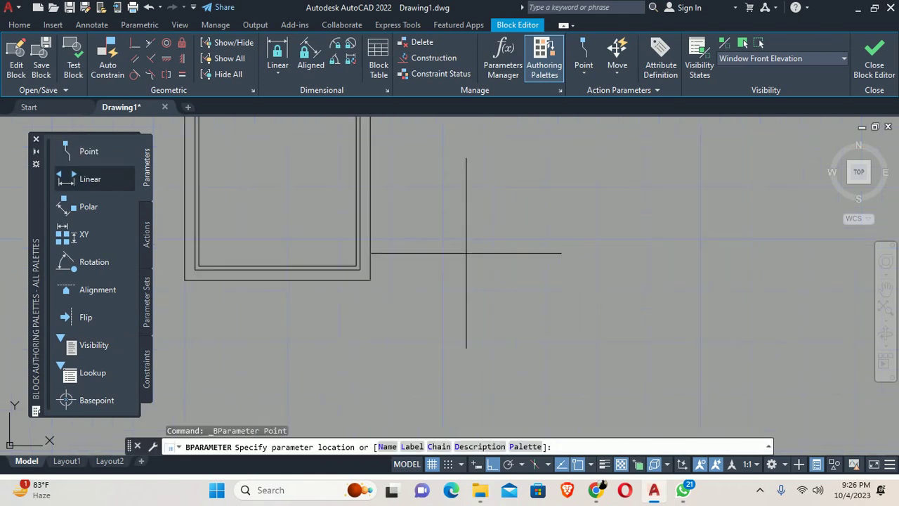
pyautogui.click(370, 279)
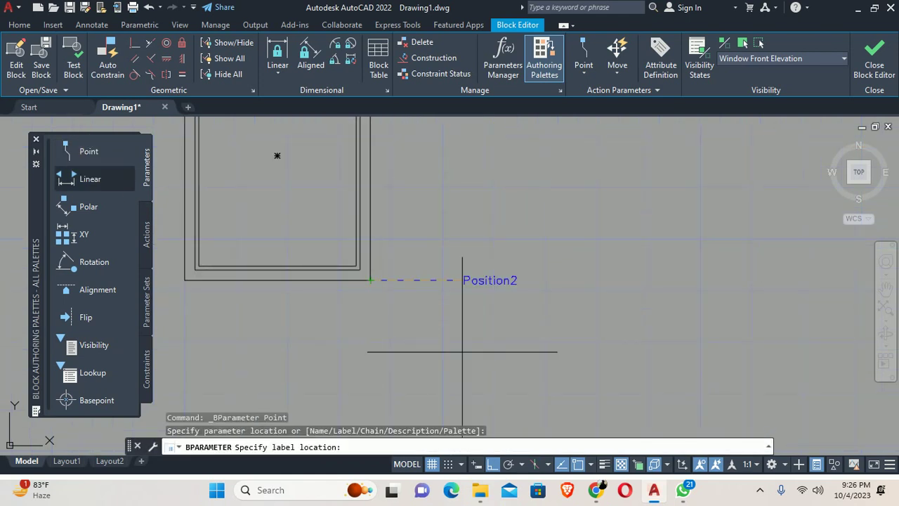
pyautogui.click(471, 261)
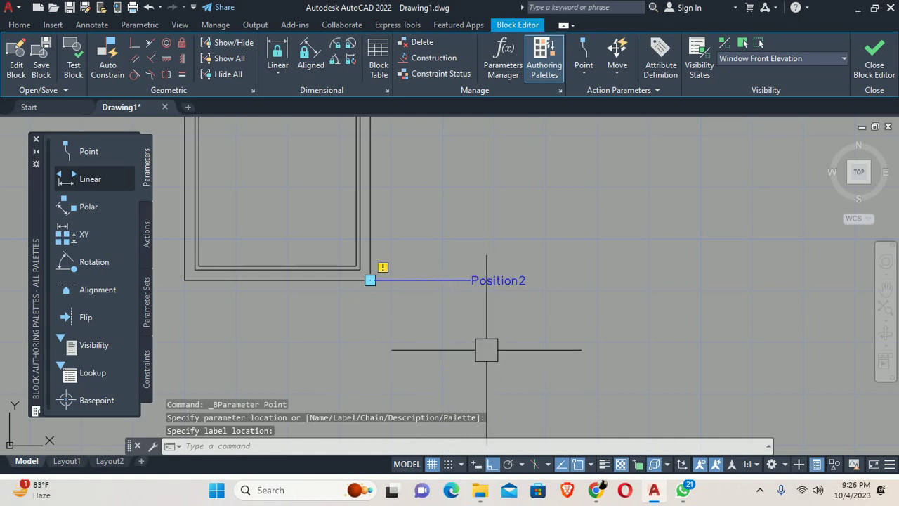
# Step: Add a Stretch action on Position2 covering the frame's right-side lines
pyautogui.click(147, 234)
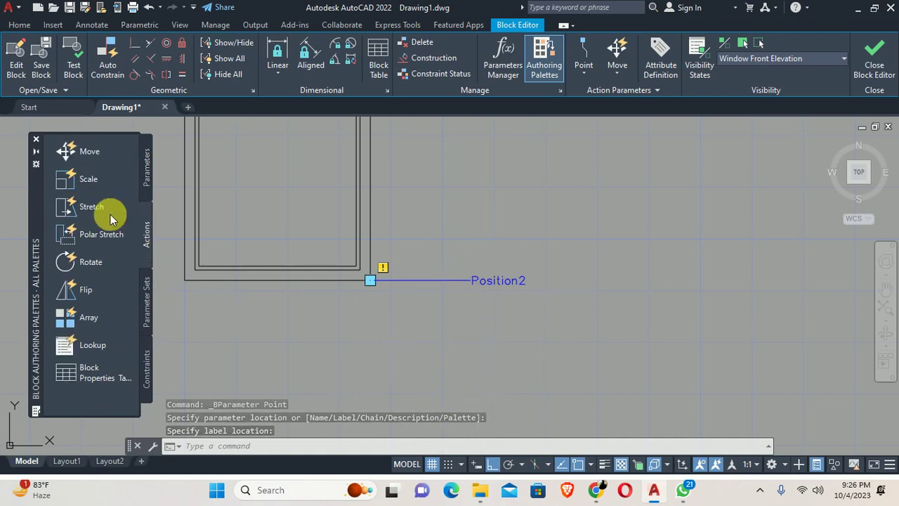
pyautogui.click(65, 205)
pyautogui.click(520, 283)
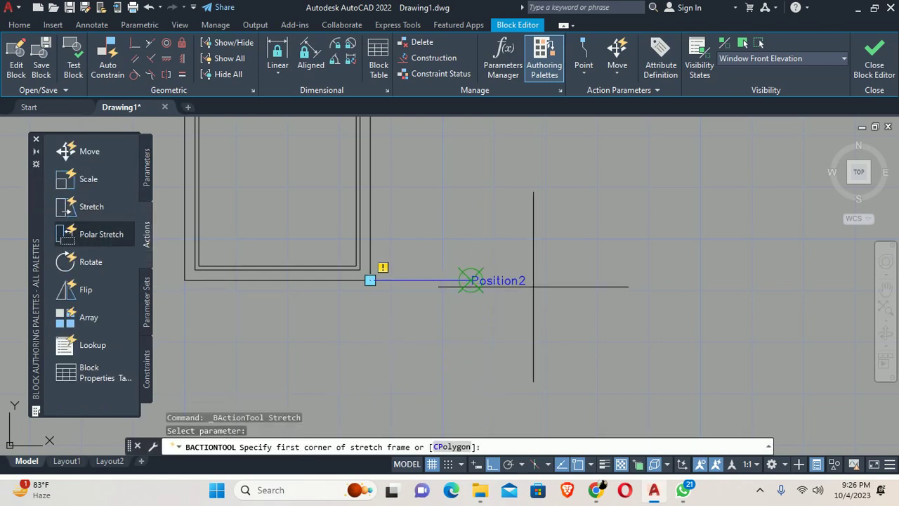
pyautogui.scroll(-5, 563, 336)
pyautogui.scroll(4, 417, 222)
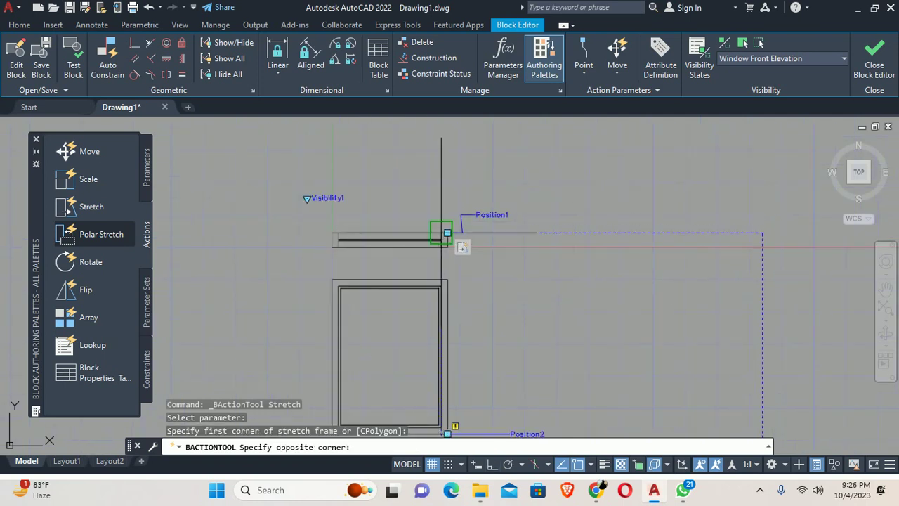
pyautogui.click(425, 260)
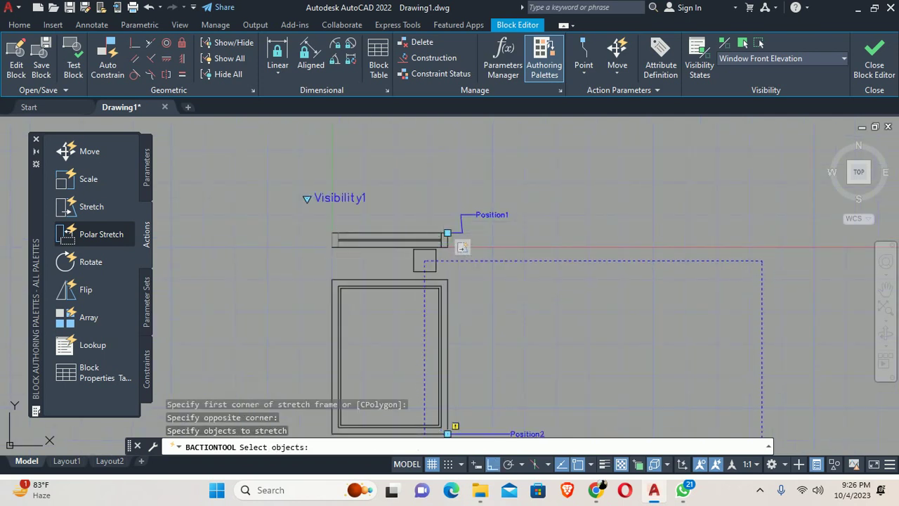
pyautogui.scroll(-5, 491, 302)
pyautogui.scroll(1, 477, 302)
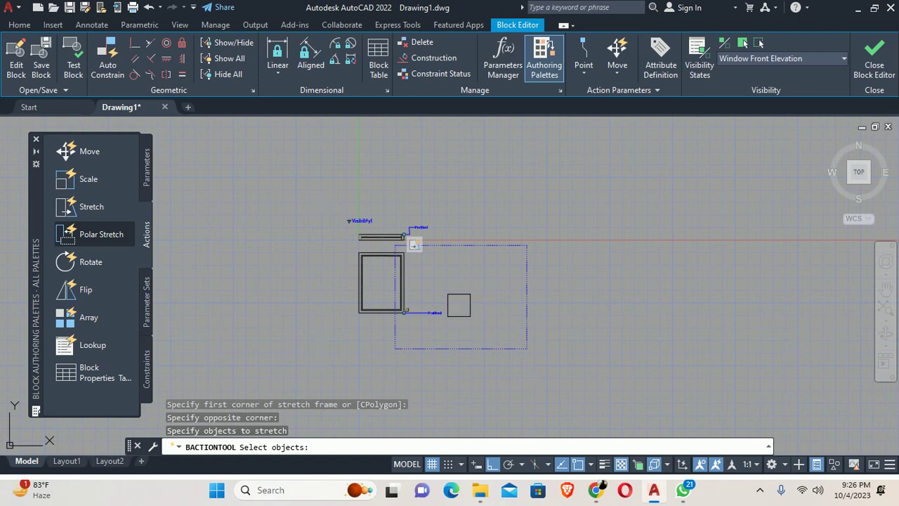
pyautogui.click(415, 245)
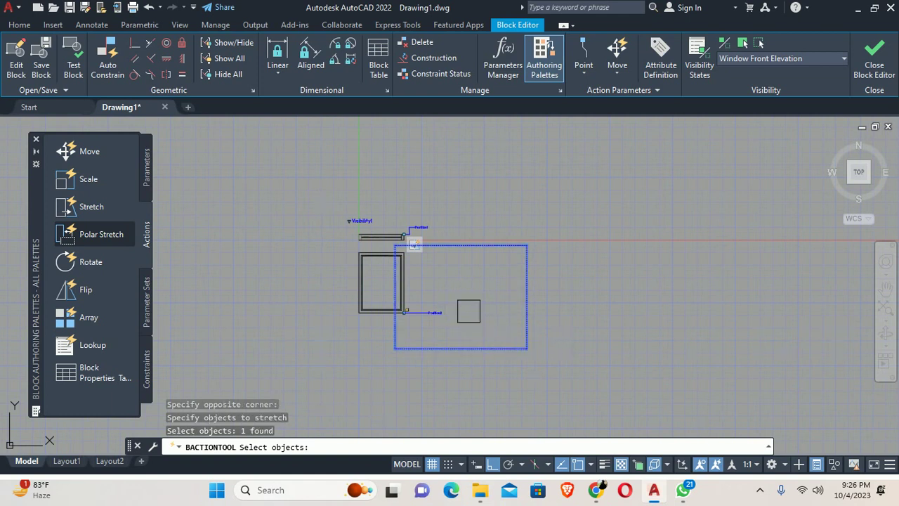
pyautogui.scroll(2, 415, 244)
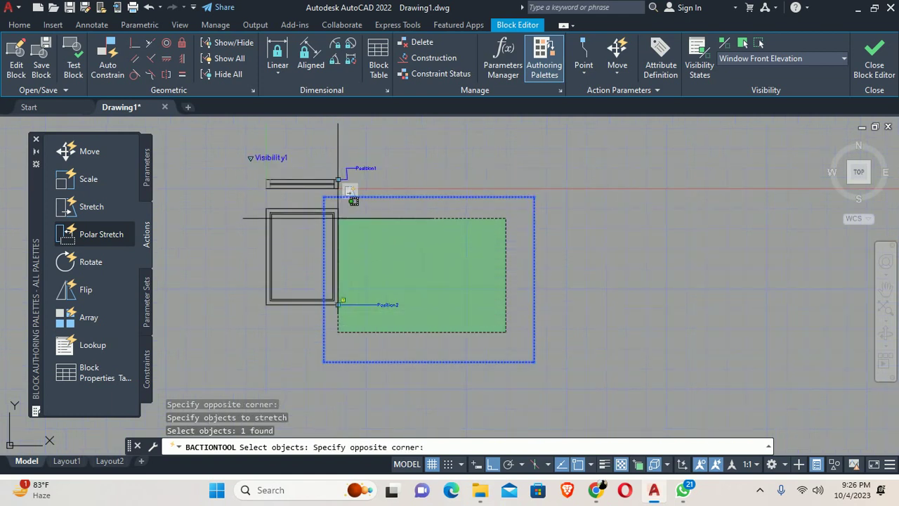
pyautogui.click(346, 187)
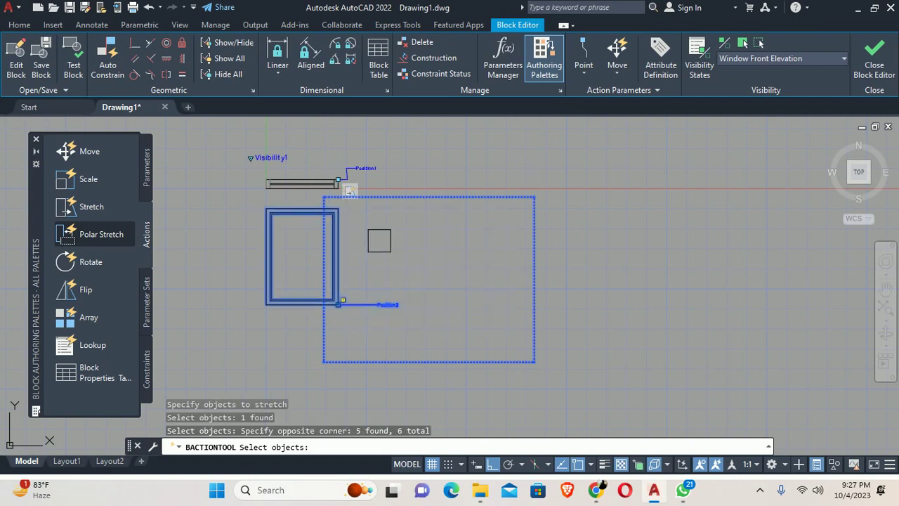
pyautogui.press('Return')
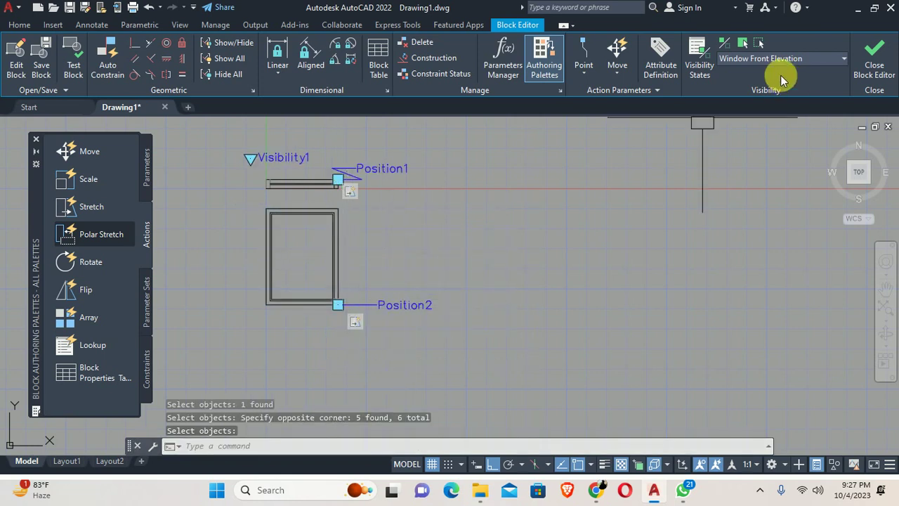
# Step: Save and close the block, then set the placed window to Window Front Elevation
pyautogui.click(875, 60)
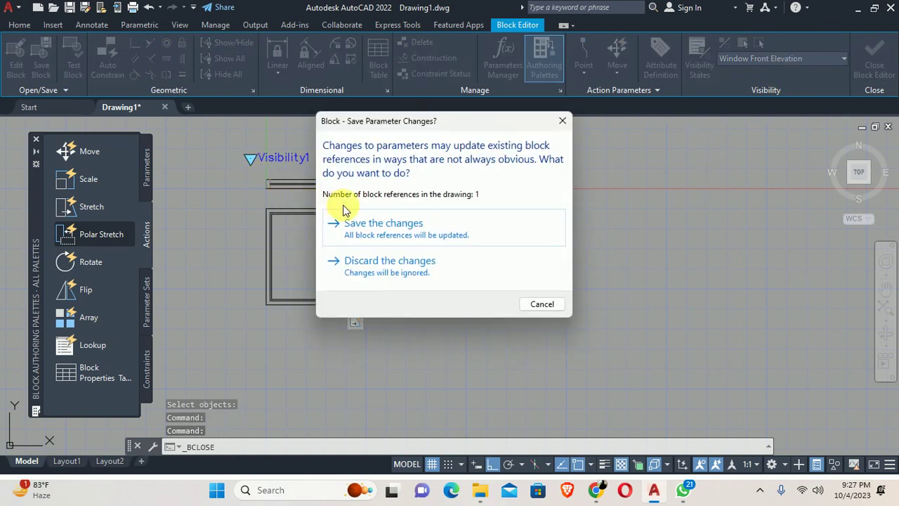
pyautogui.click(361, 226)
pyautogui.click(384, 288)
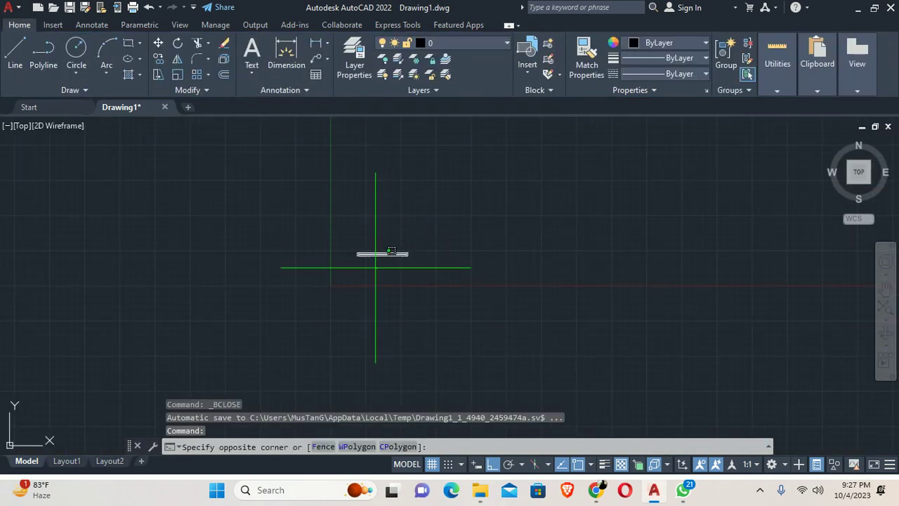
pyautogui.click(374, 255)
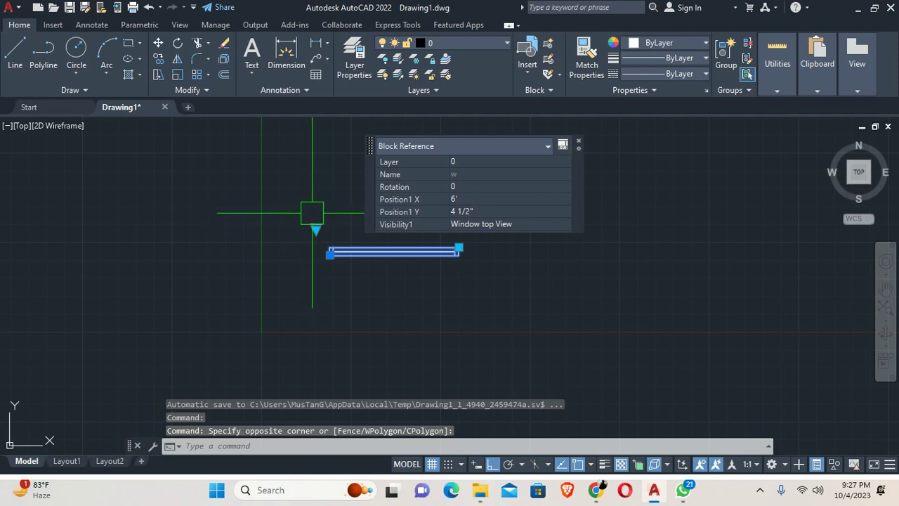
pyautogui.click(316, 229)
pyautogui.click(384, 249)
pyautogui.press('Escape')
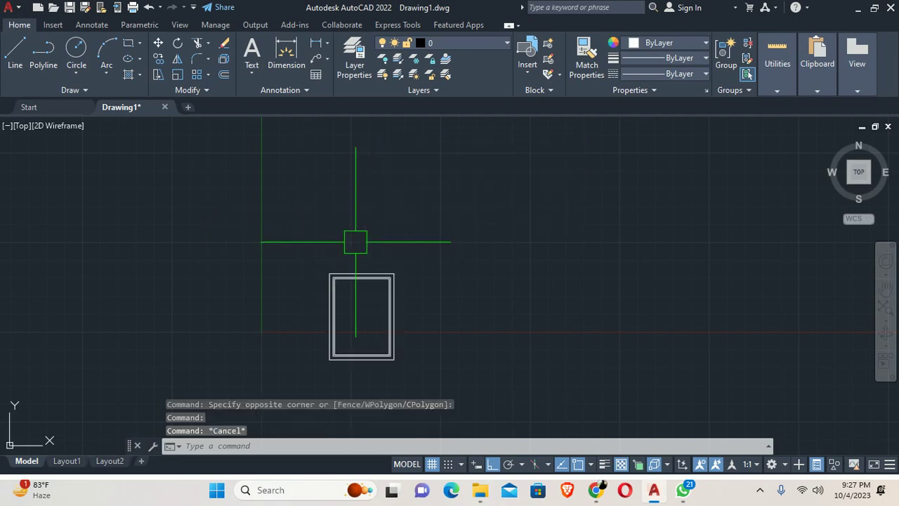
# Step: Stretch the window wider using its Position2 stretch grip
pyautogui.click(365, 275)
pyautogui.moveTo(415, 344); pyautogui.dragTo(303, 278, button='middle')
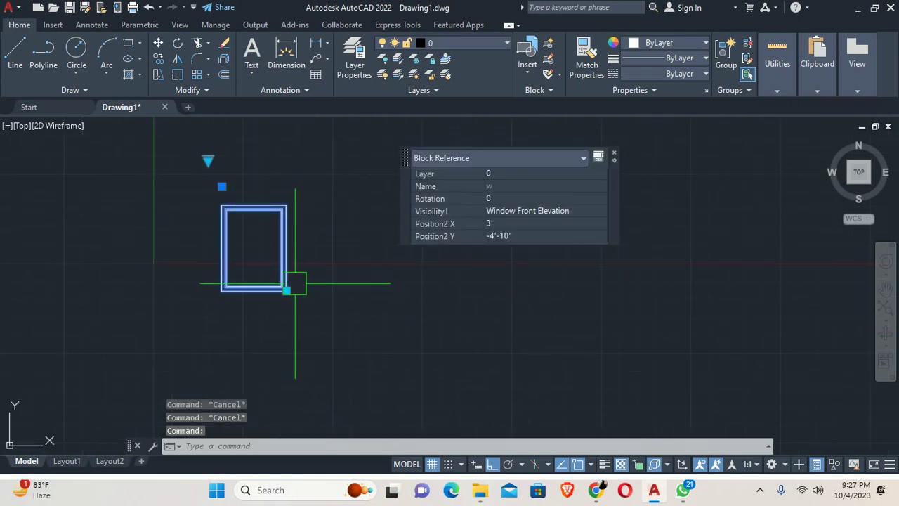
pyautogui.click(287, 289)
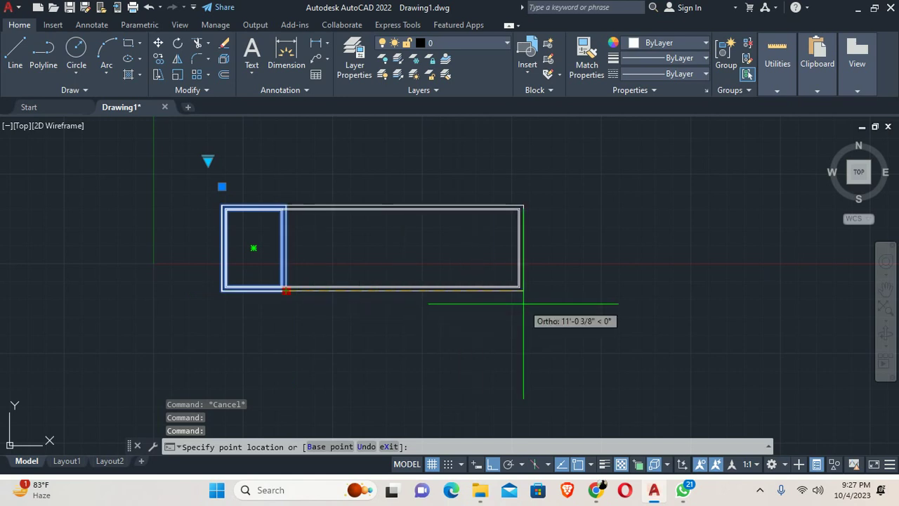
pyautogui.write('24')
pyautogui.press('Return')
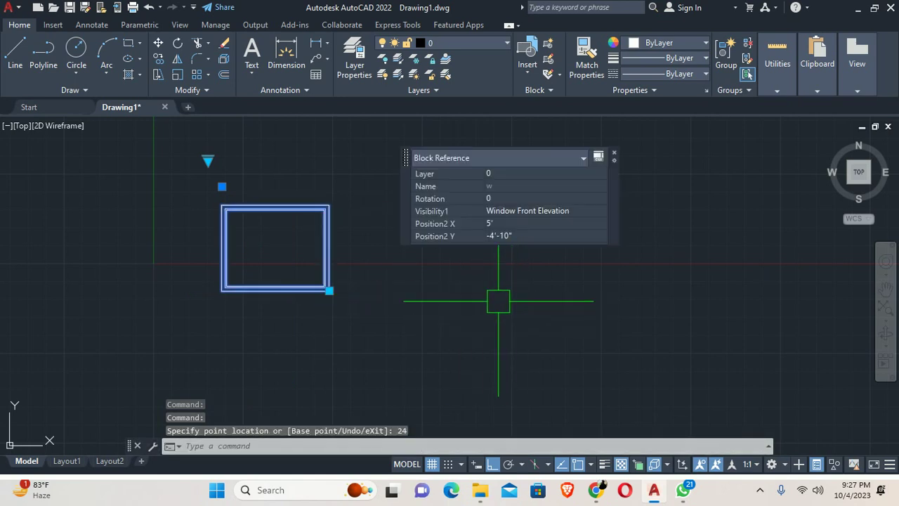
pyautogui.press('Escape')
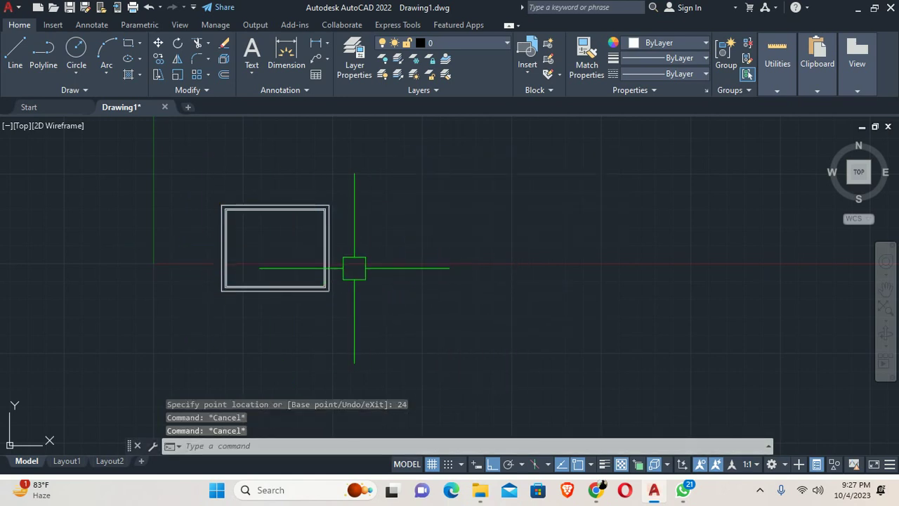
# Step: Select the stretched window and enter BE to edit its block
pyautogui.click(327, 254)
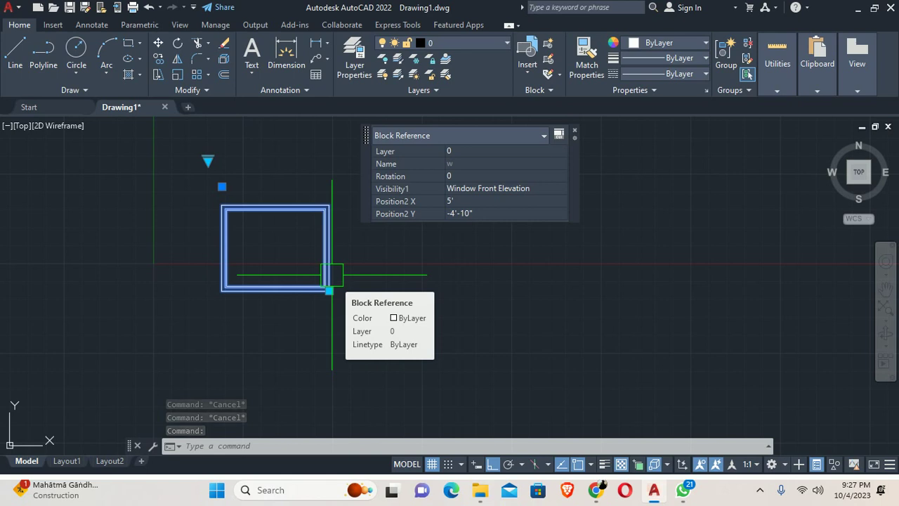
pyautogui.write('BE')
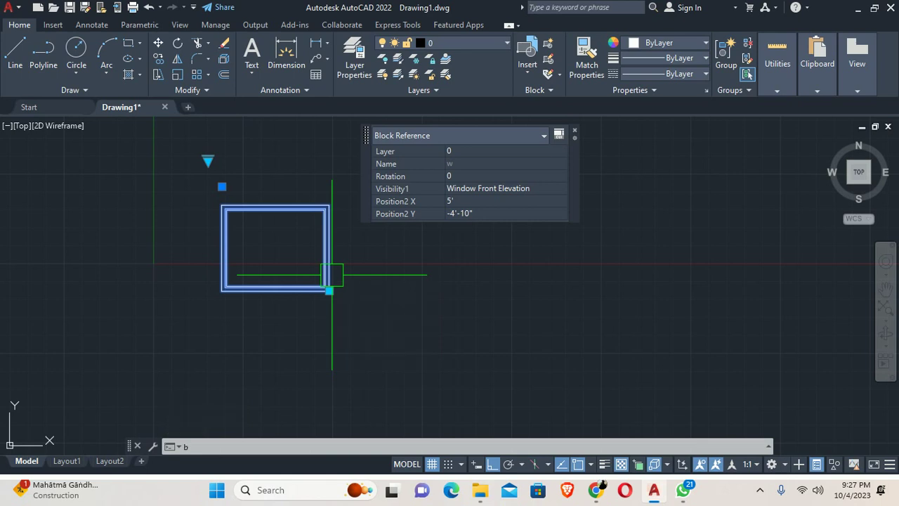
pyautogui.press('Return')
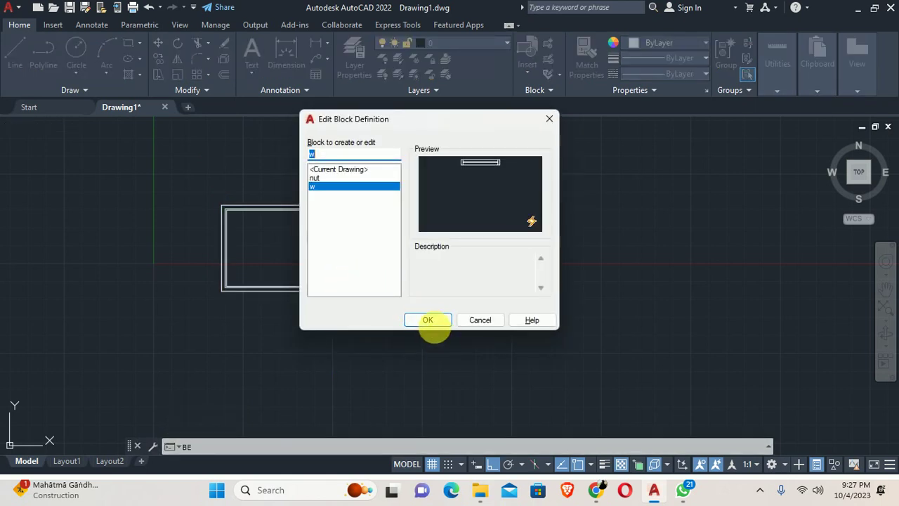
# Step: Open block w in the Block Editor and make Window Front Elevation current
pyautogui.click(428, 321)
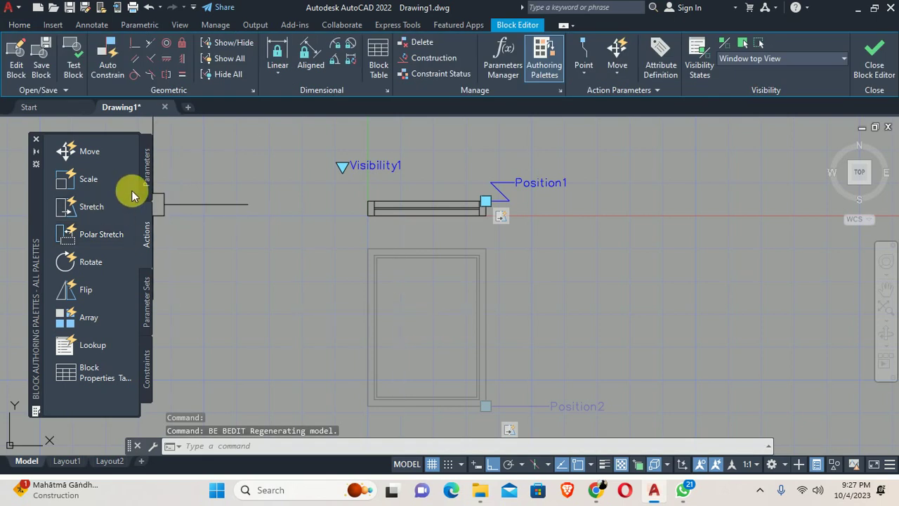
pyautogui.click(148, 180)
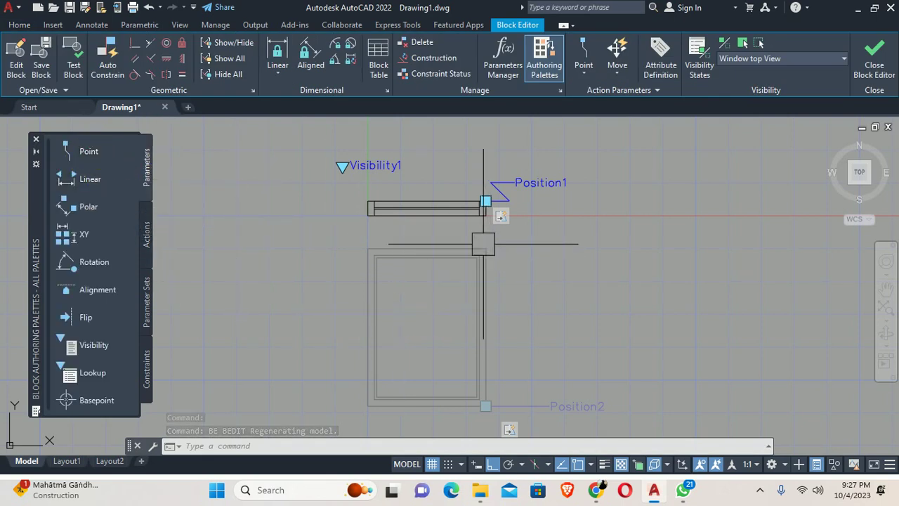
pyautogui.click(70, 149)
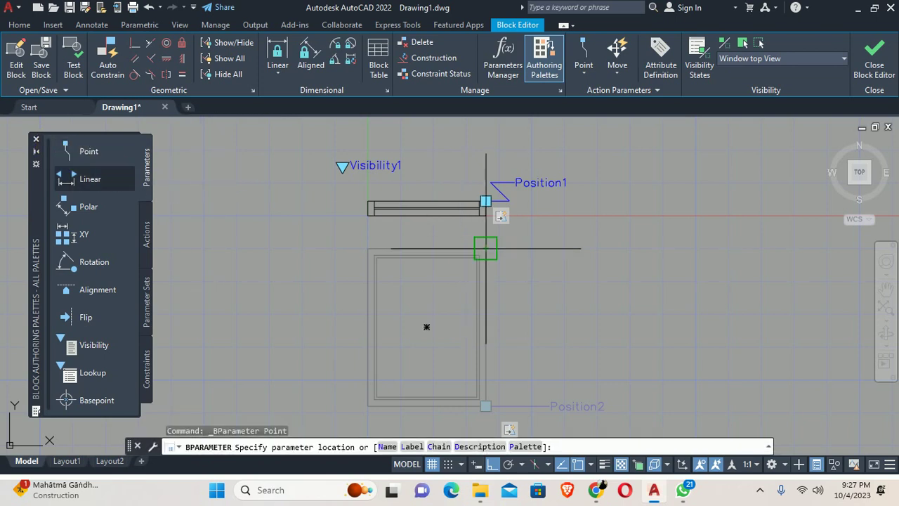
pyautogui.press('Escape')
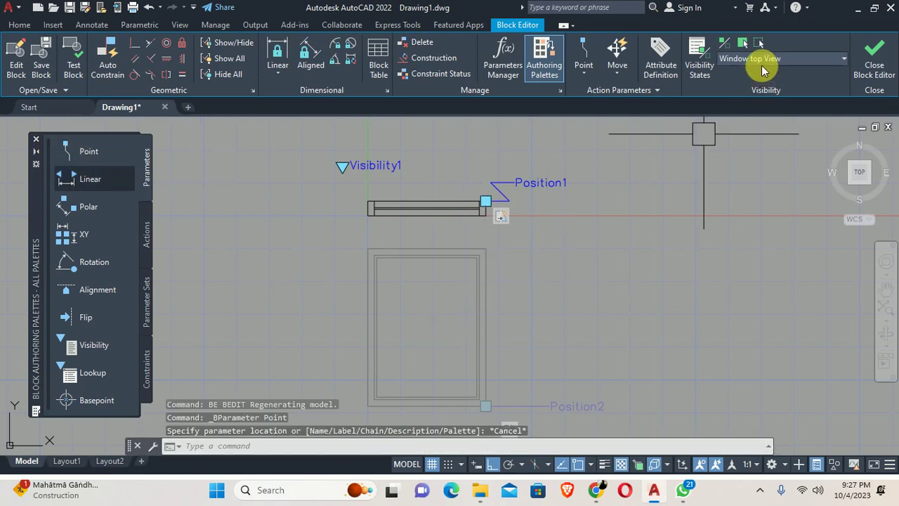
pyautogui.click(759, 59)
pyautogui.click(762, 87)
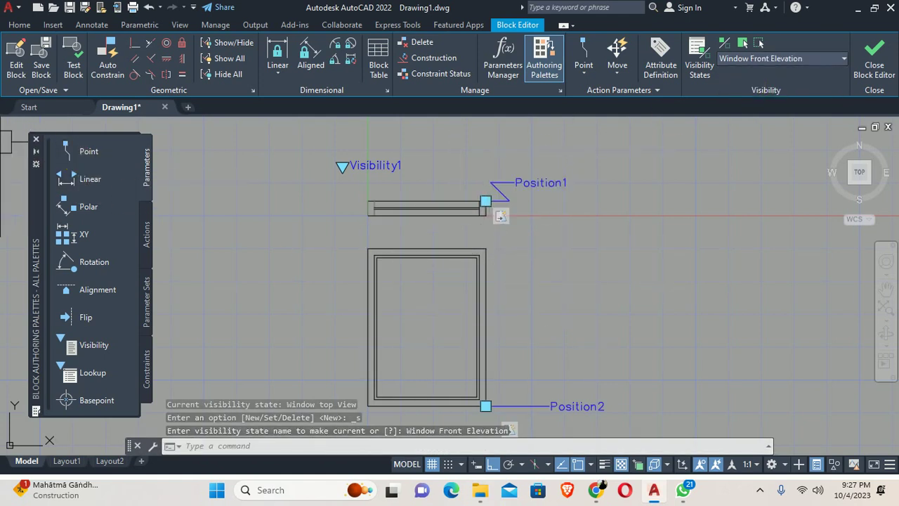
# Step: Place a Position3 point parameter at the frame's upper-right corner
pyautogui.click(59, 150)
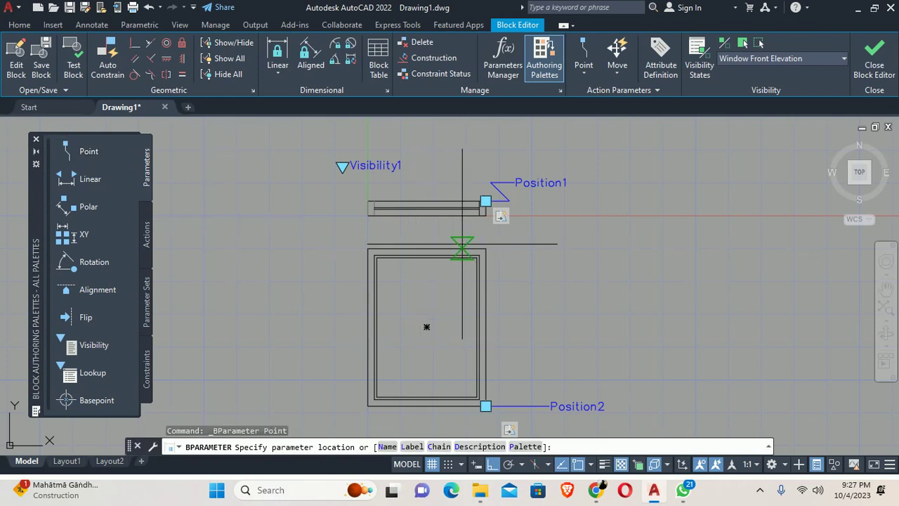
pyautogui.click(480, 248)
pyautogui.scroll(2, 492, 250)
pyautogui.press('Escape')
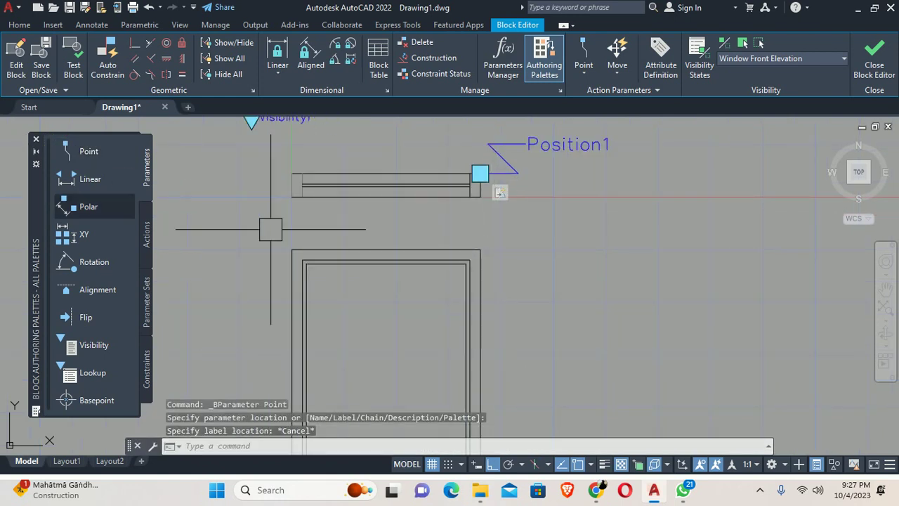
pyautogui.click(81, 149)
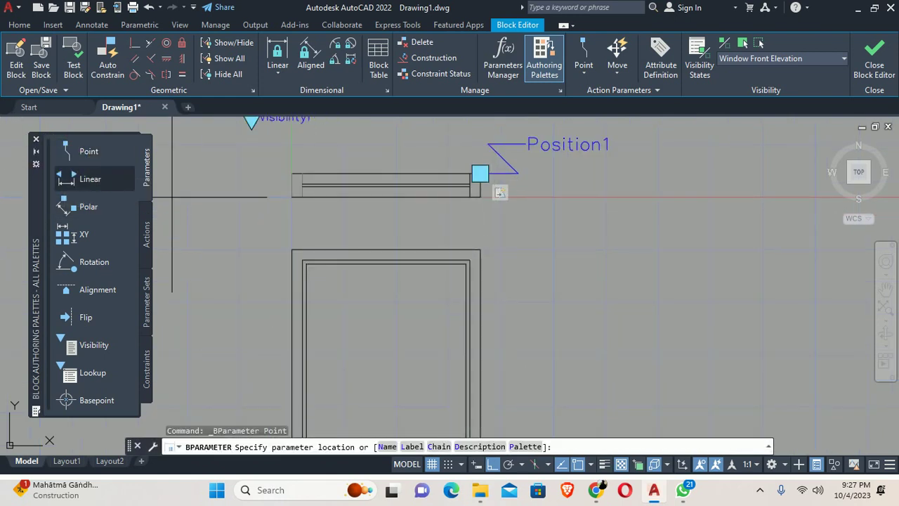
pyautogui.click(480, 249)
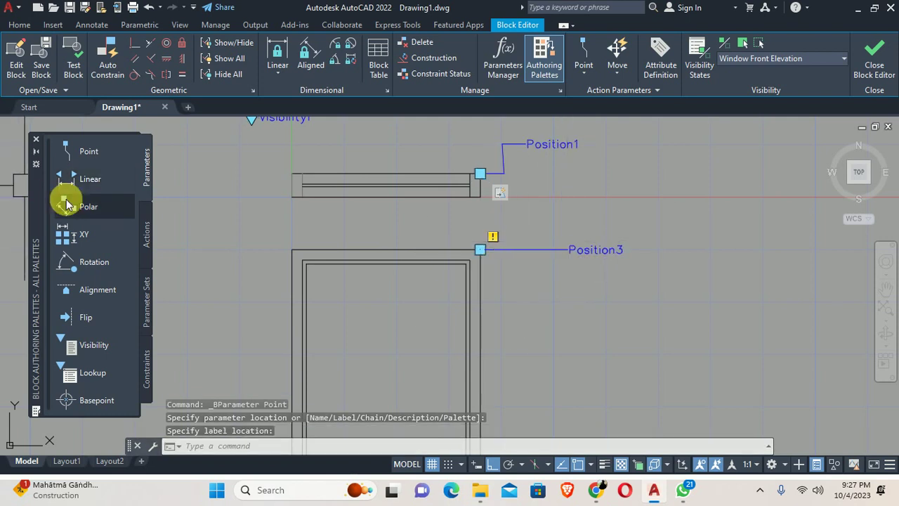
# Step: Add a Stretch action on Position3 covering the five top frame lines
pyautogui.click(147, 234)
pyautogui.click(80, 207)
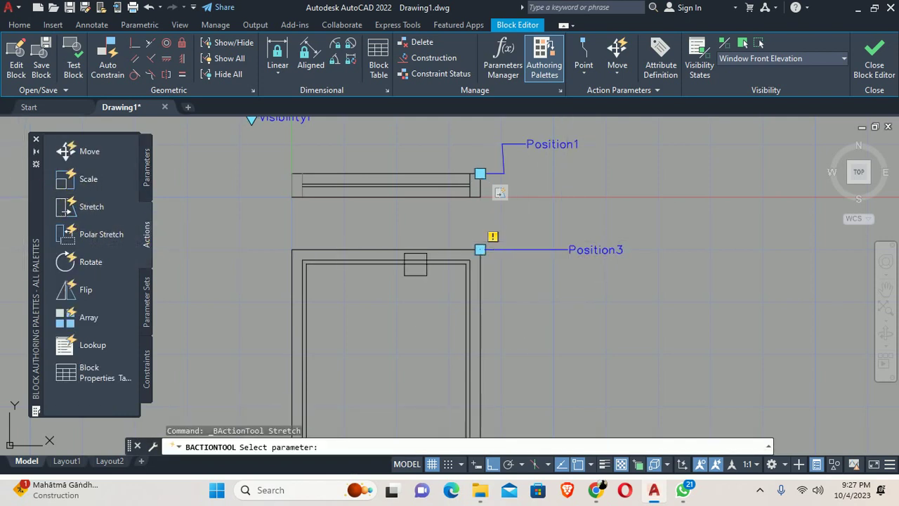
pyautogui.click(607, 253)
pyautogui.click(679, 307)
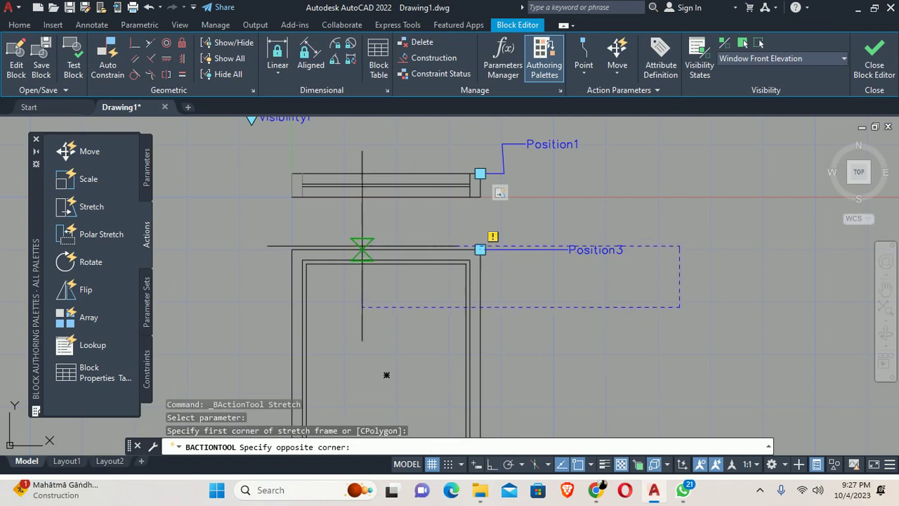
pyautogui.click(255, 225)
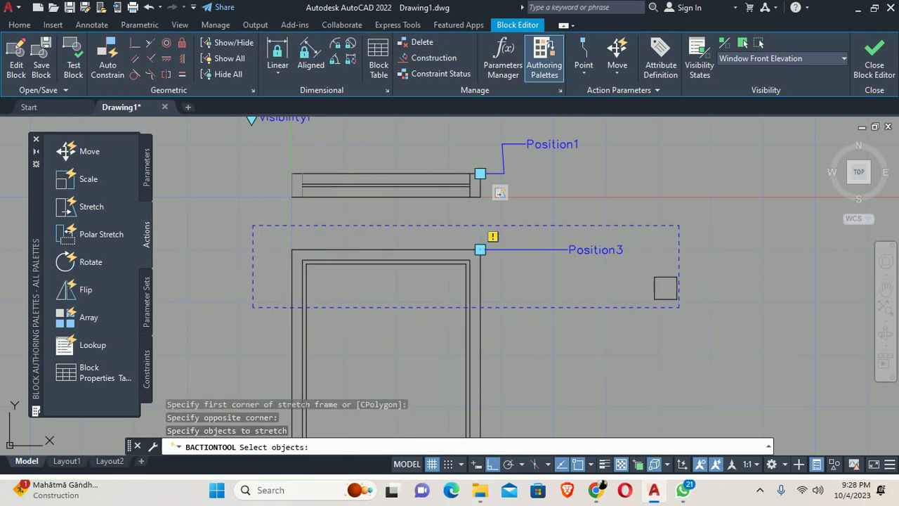
pyautogui.click(666, 288)
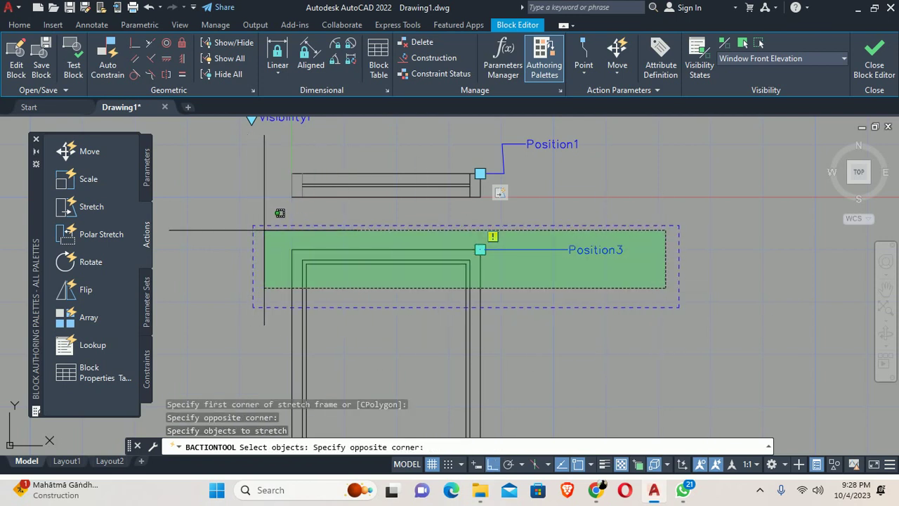
pyautogui.click(273, 229)
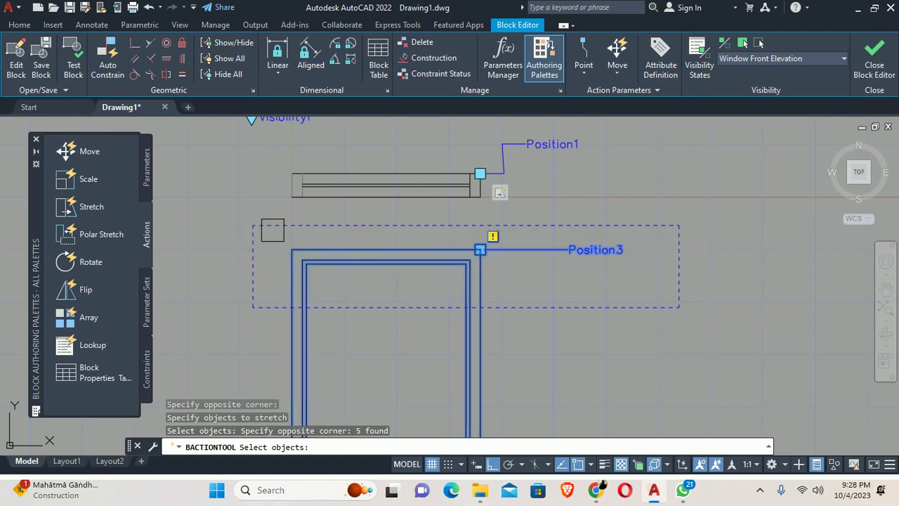
pyautogui.press('Return')
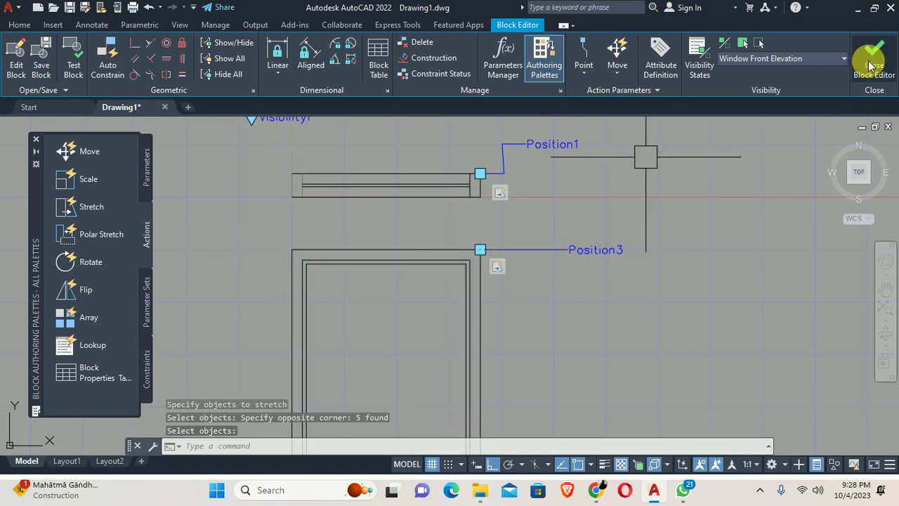
# Step: Save the block changes, then stretch the placed window's top up 24
pyautogui.click(870, 66)
pyautogui.click(443, 220)
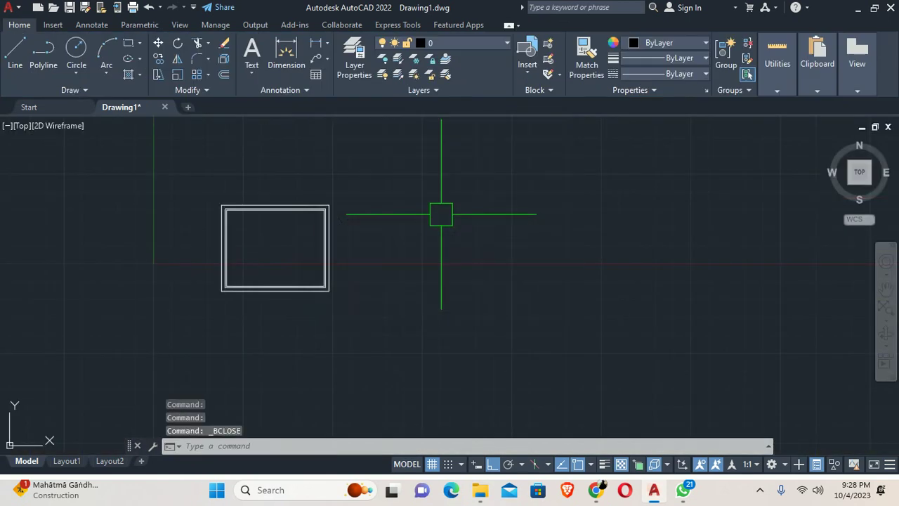
pyautogui.click(258, 208)
pyautogui.moveTo(258, 210); pyautogui.dragTo(268, 266, button='middle')
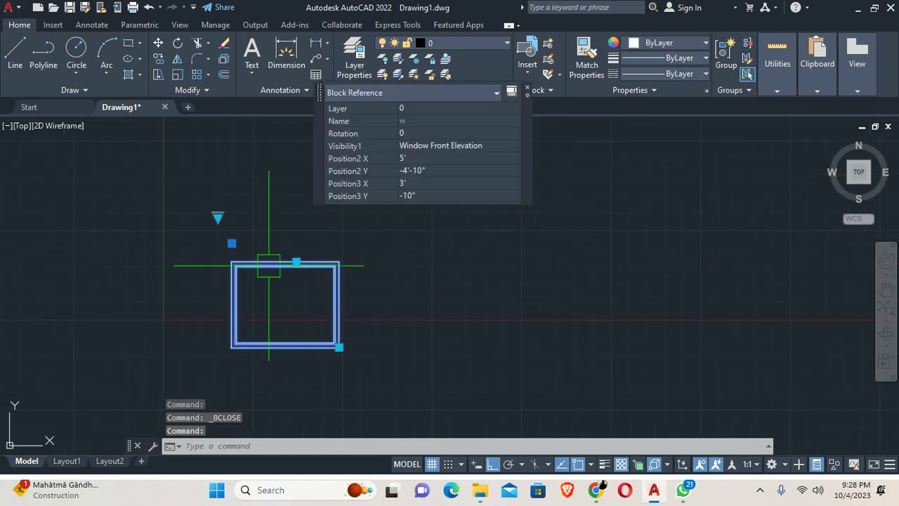
pyautogui.click(296, 262)
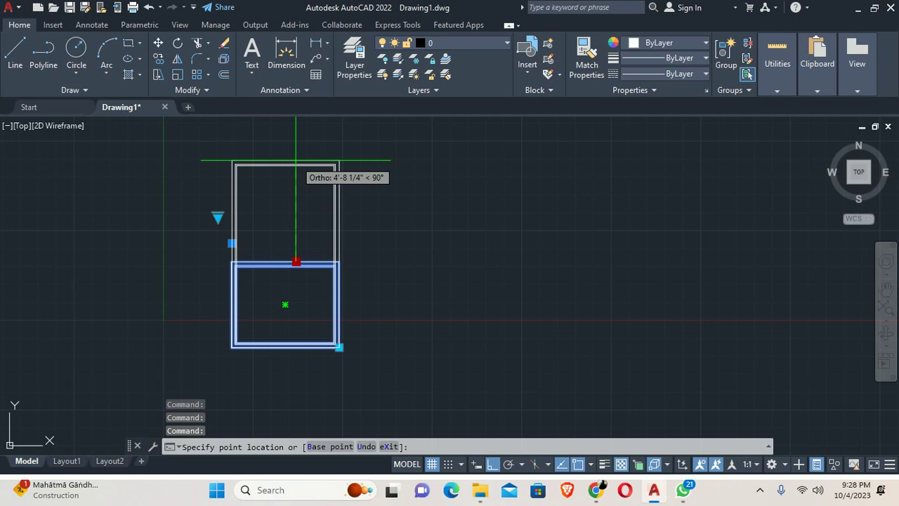
pyautogui.write('24')
pyautogui.press('Return')
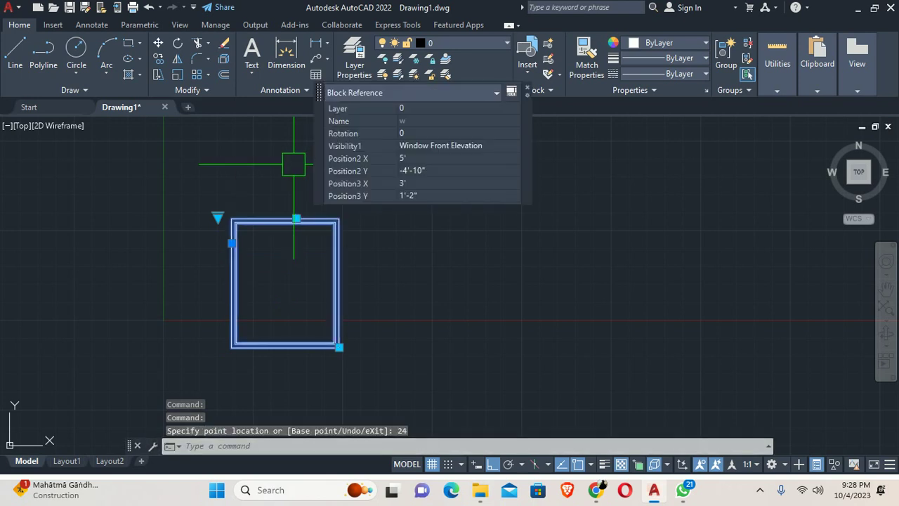
pyautogui.press('Escape')
pyautogui.press('Escape')
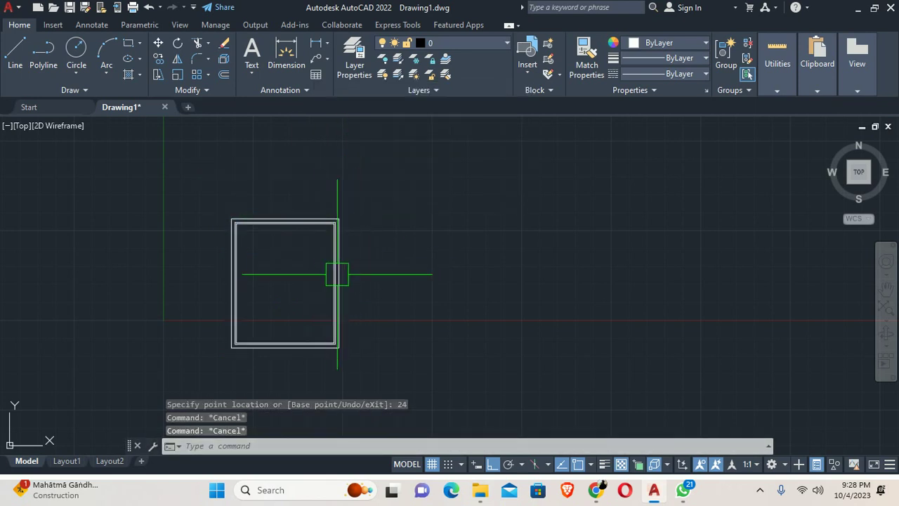
# Step: Stretch the window's bottom-right corner grip by 4' to change its width
pyautogui.click(335, 271)
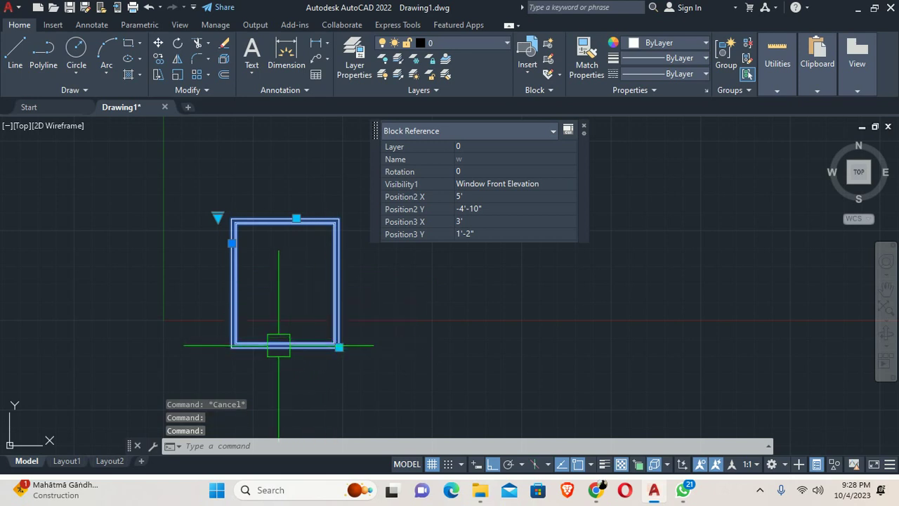
pyautogui.click(339, 347)
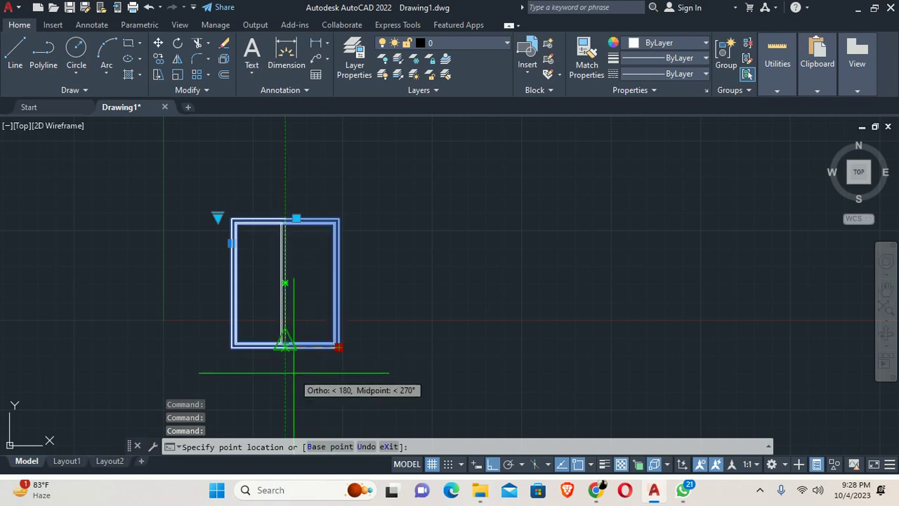
pyautogui.write("4'")
pyautogui.press('Return')
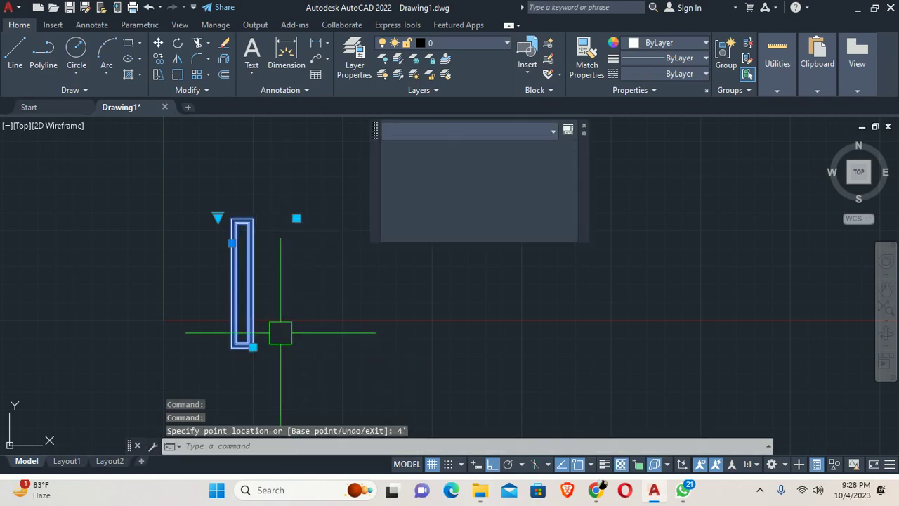
pyautogui.press('Escape')
pyautogui.press('Escape')
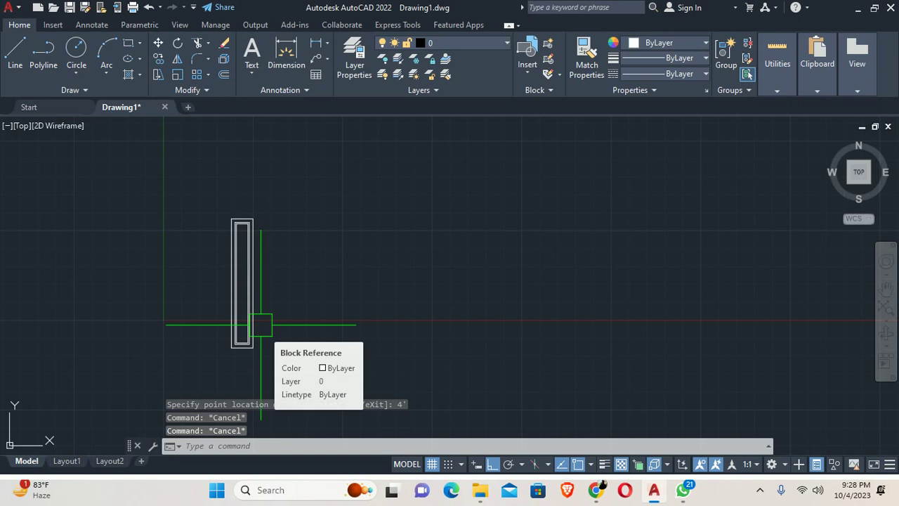
# Step: Widen the window by 12 so it ends up 2' wide
pyautogui.click(251, 272)
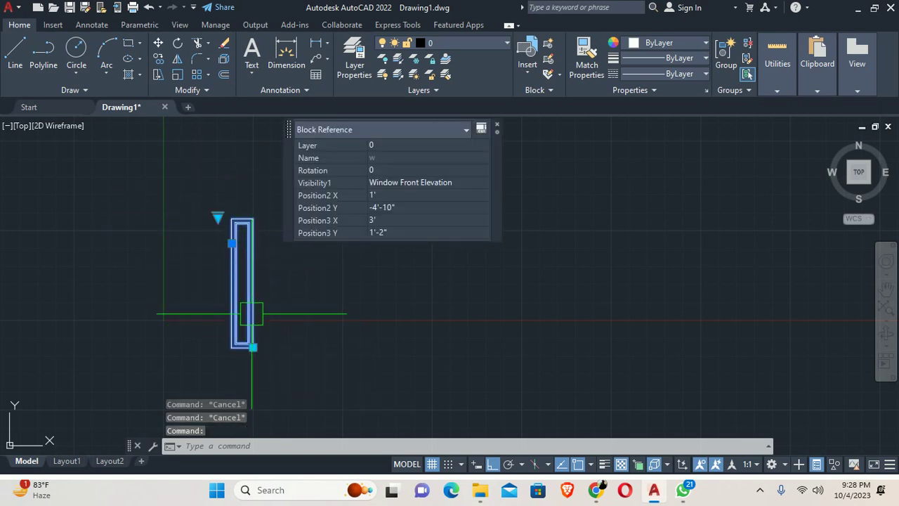
pyautogui.click(253, 347)
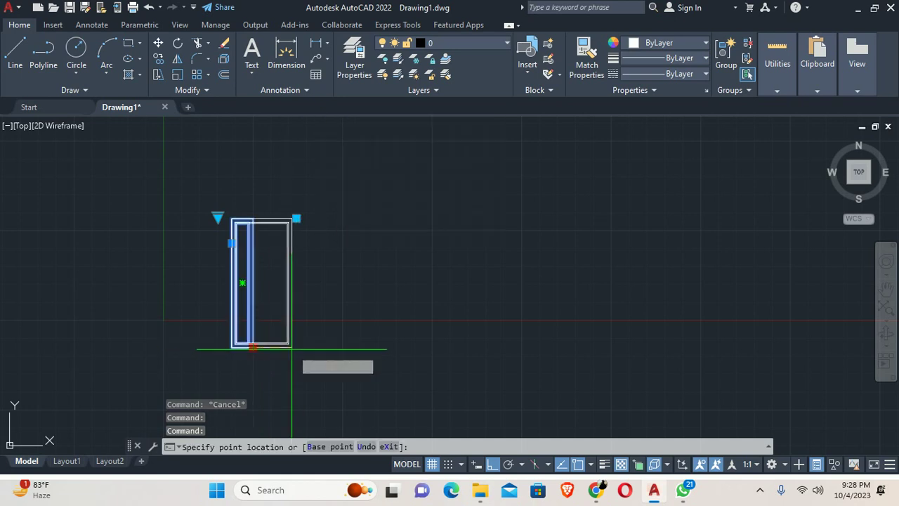
pyautogui.write('12')
pyautogui.press('Return')
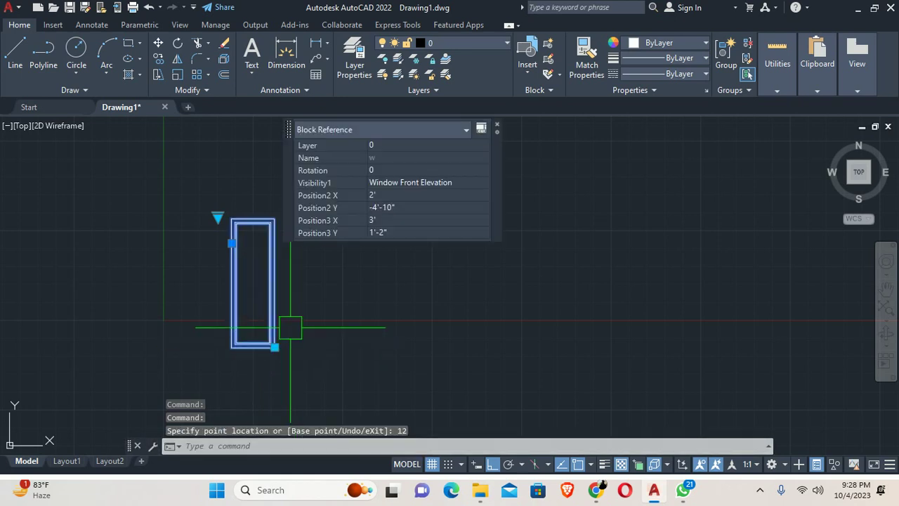
pyautogui.press('Escape')
pyautogui.press('Escape')
# Step: Add linear dimensions showing the window's 2' width and 6' height
pyautogui.write('dli')
pyautogui.press('Return')
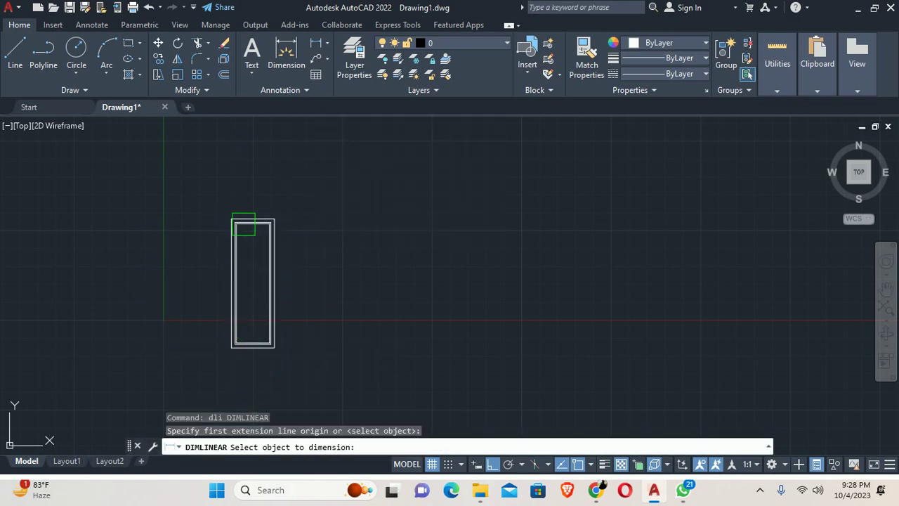
pyautogui.scroll(4, 246, 221)
pyautogui.click(294, 203)
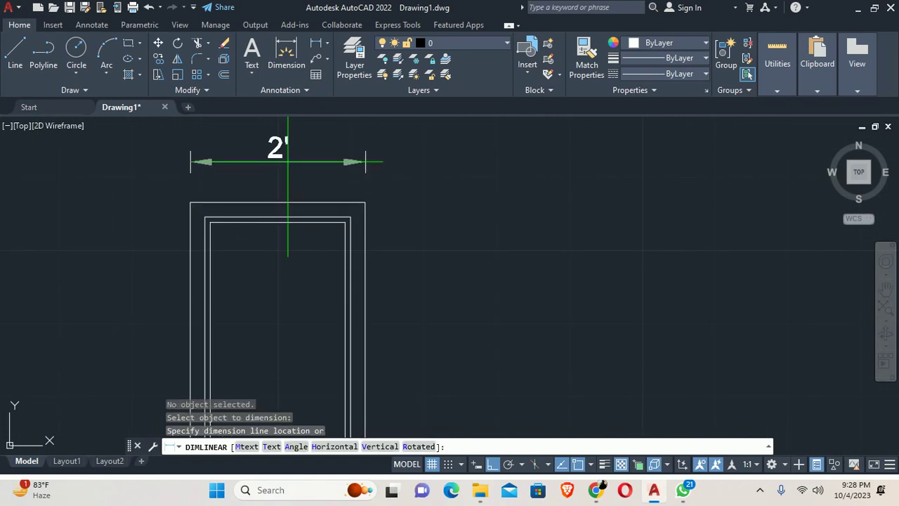
pyautogui.click(292, 144)
pyautogui.press('Escape')
pyautogui.press('Escape')
pyautogui.scroll(-4, 380, 259)
pyautogui.press('Return')
pyautogui.press('Return')
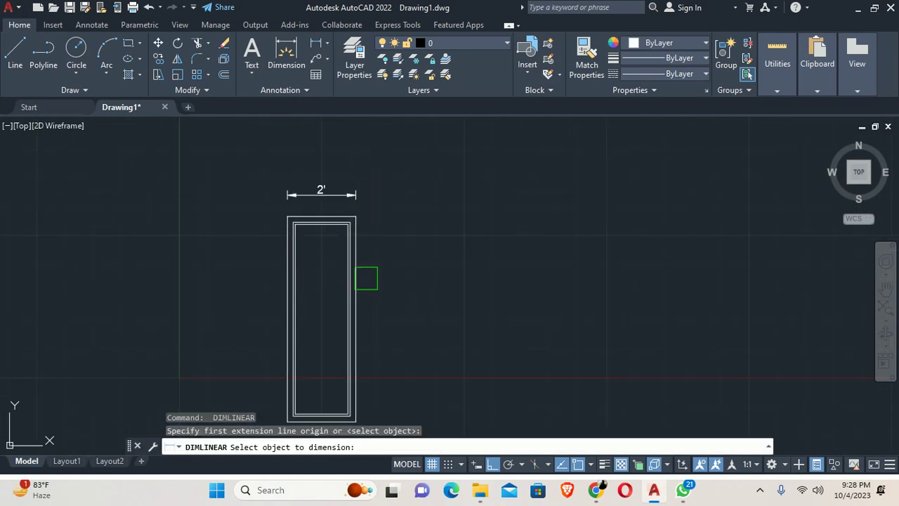
pyautogui.click(360, 275)
pyautogui.click(392, 305)
pyautogui.press('Escape')
pyautogui.press('Escape')
# Step: Stretch the window block by 24 from its side grip
pyautogui.click(328, 223)
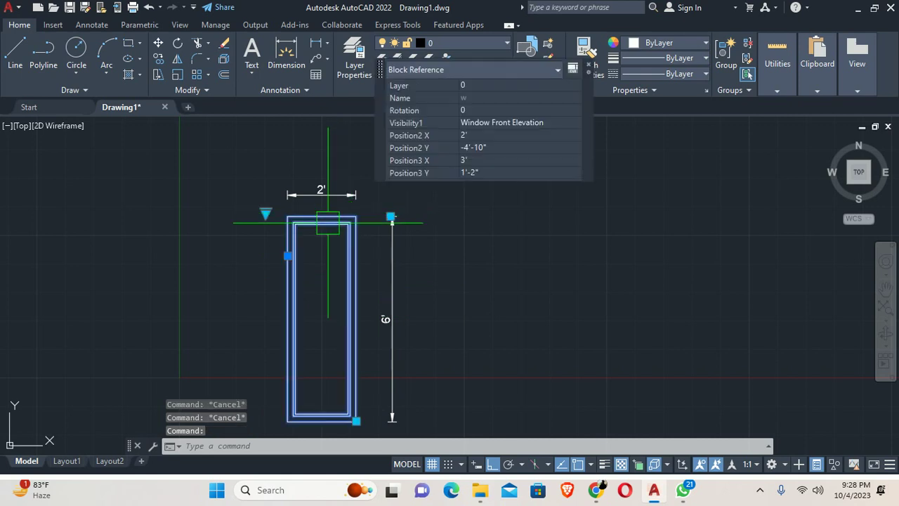
pyautogui.scroll(2, 270, 235)
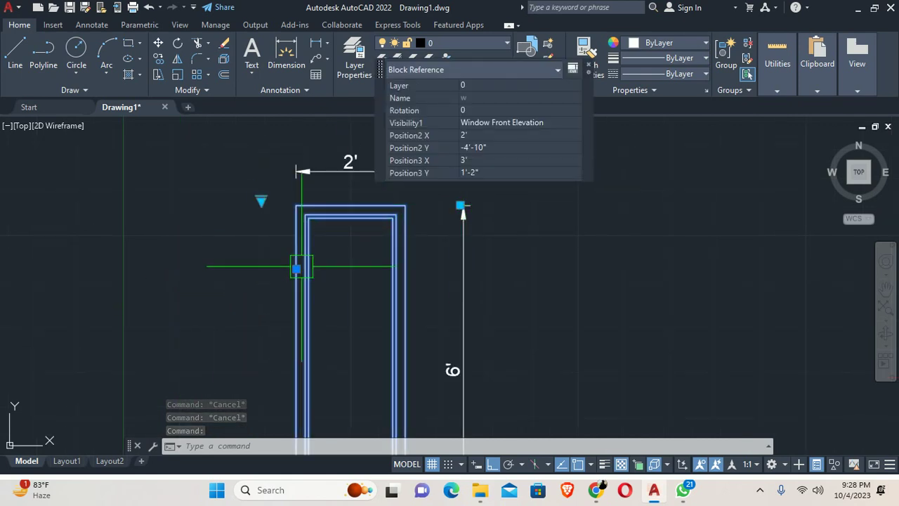
pyautogui.click(295, 268)
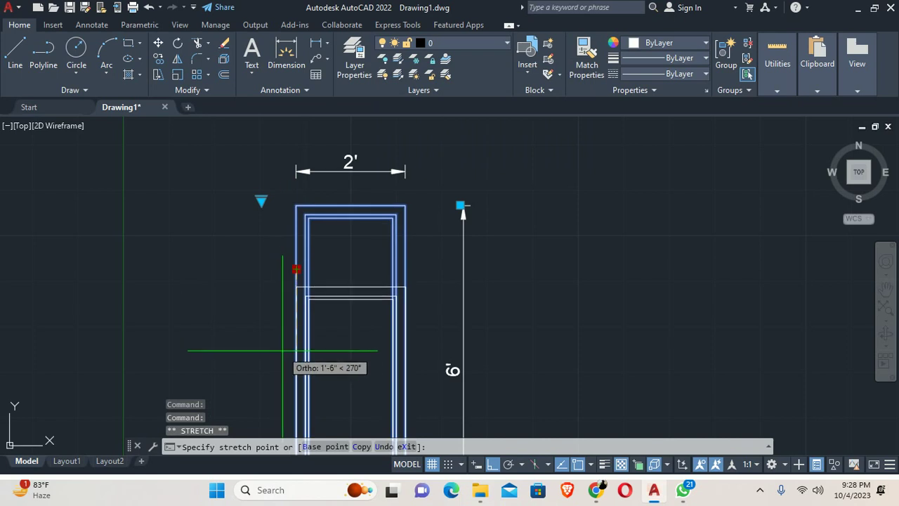
pyautogui.write('24')
pyautogui.press('Return')
pyautogui.scroll(-5, 331, 321)
pyautogui.press('Escape')
pyautogui.press('Escape')
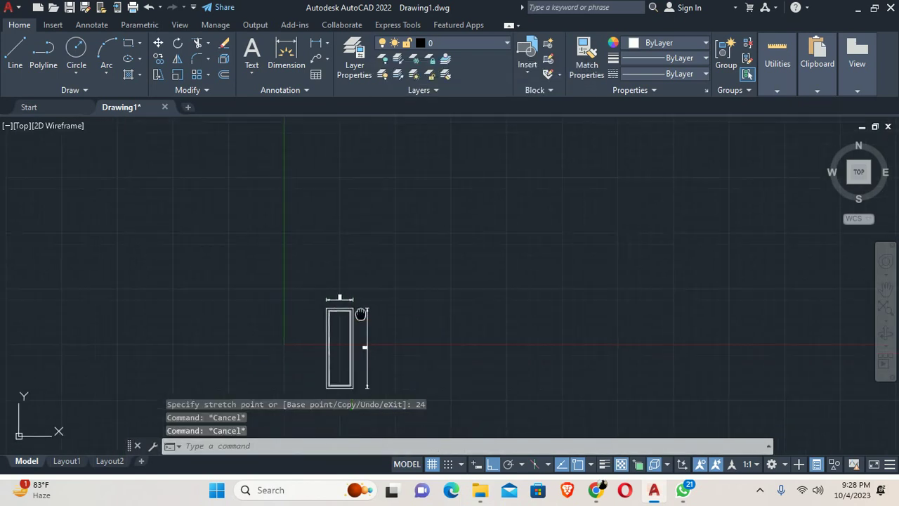
# Step: Reduce the window's height by 24 so it stands 4' tall
pyautogui.scroll(4, 360, 314)
pyautogui.click(239, 202)
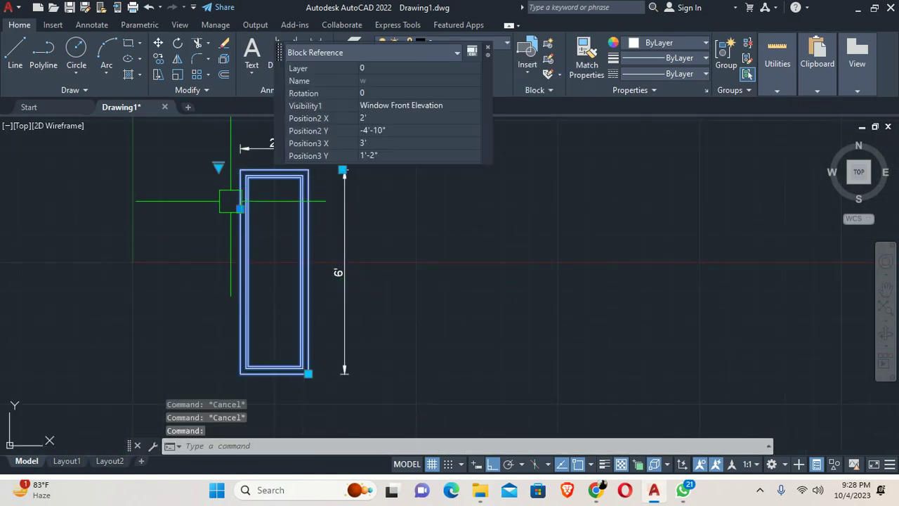
pyautogui.click(240, 208)
pyautogui.press('Escape')
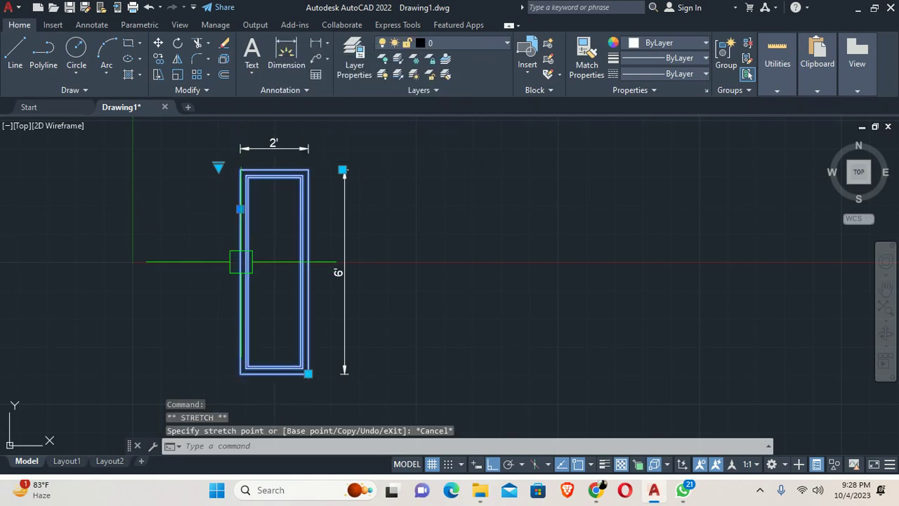
pyautogui.click(342, 169)
pyautogui.write('2')
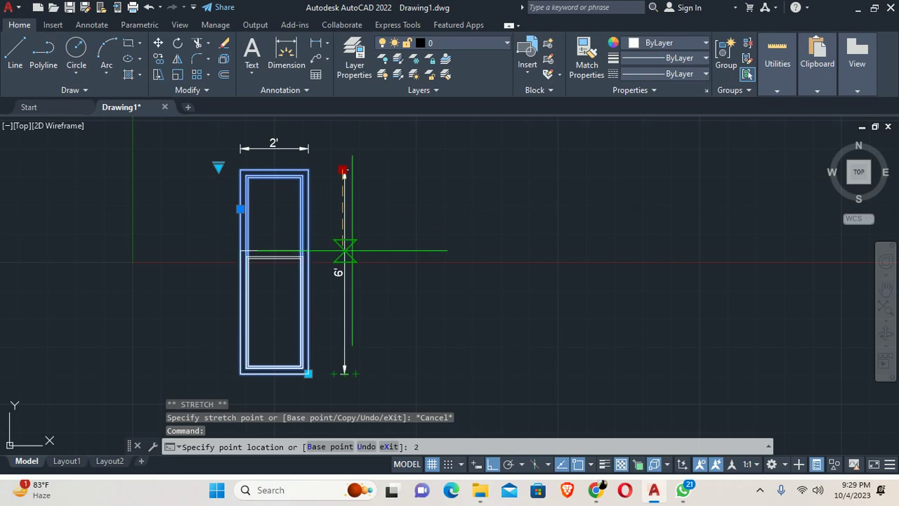
pyautogui.write('4')
pyautogui.press('Return')
pyautogui.press('Escape')
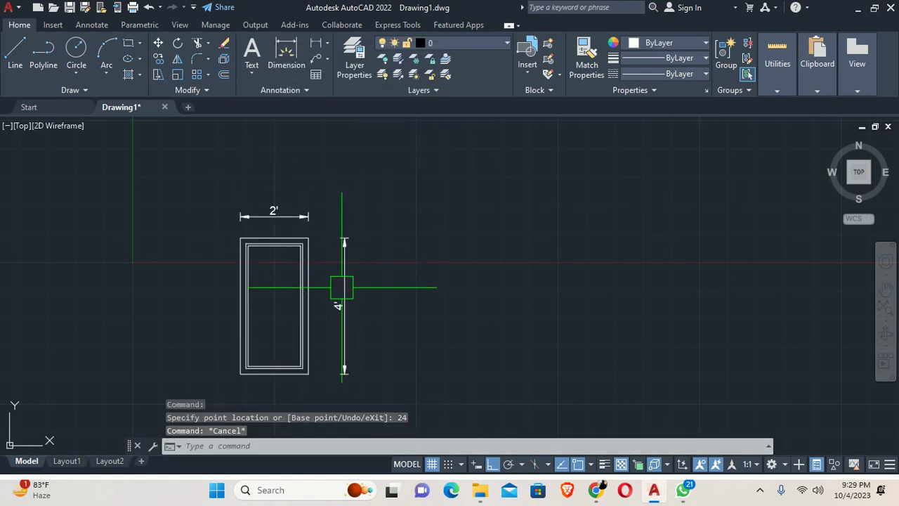
# Step: Reduce the height by another 24, making the window 2' high
pyautogui.moveTo(323, 283); pyautogui.dragTo(352, 219, button='middle')
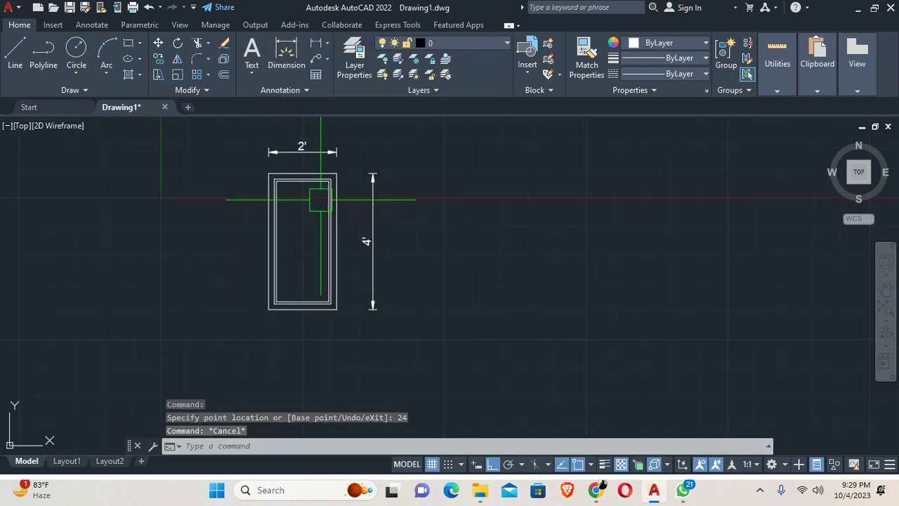
pyautogui.click(368, 181)
pyautogui.press('Escape')
pyautogui.click(330, 211)
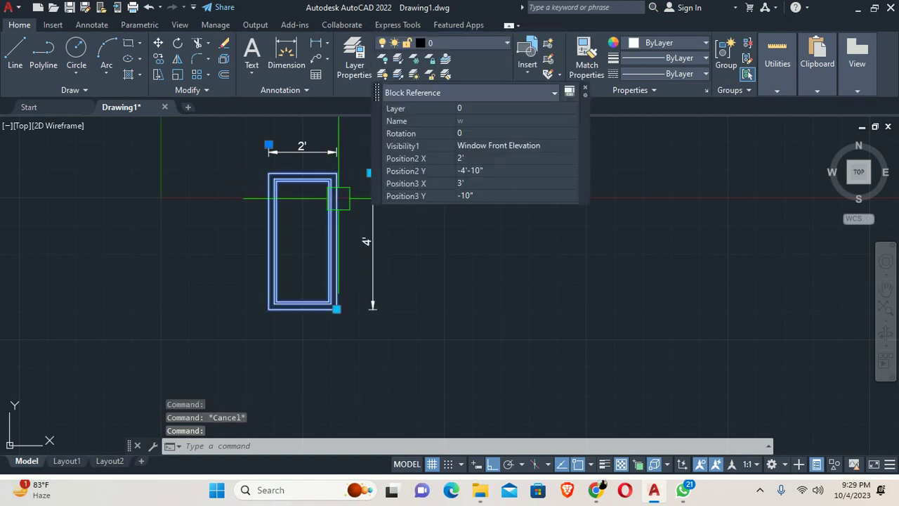
pyautogui.moveTo(310, 209); pyautogui.dragTo(219, 242, button='middle')
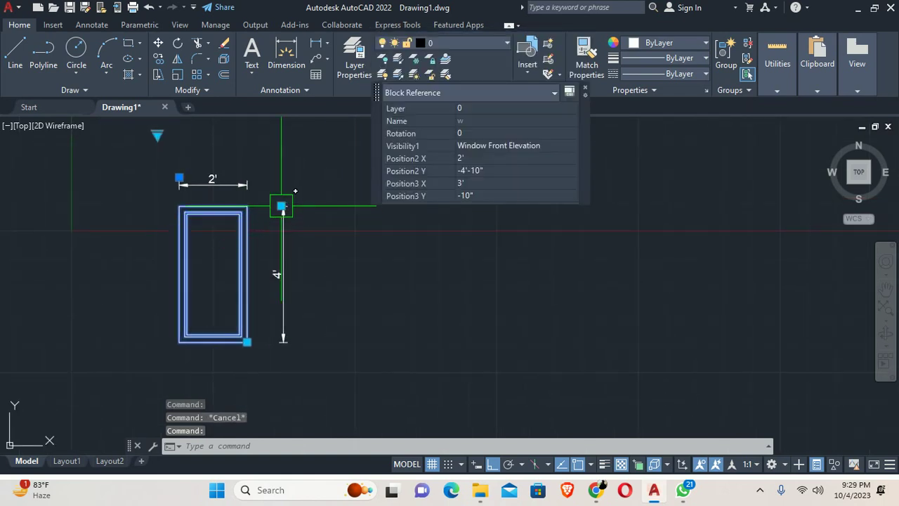
pyautogui.click(281, 205)
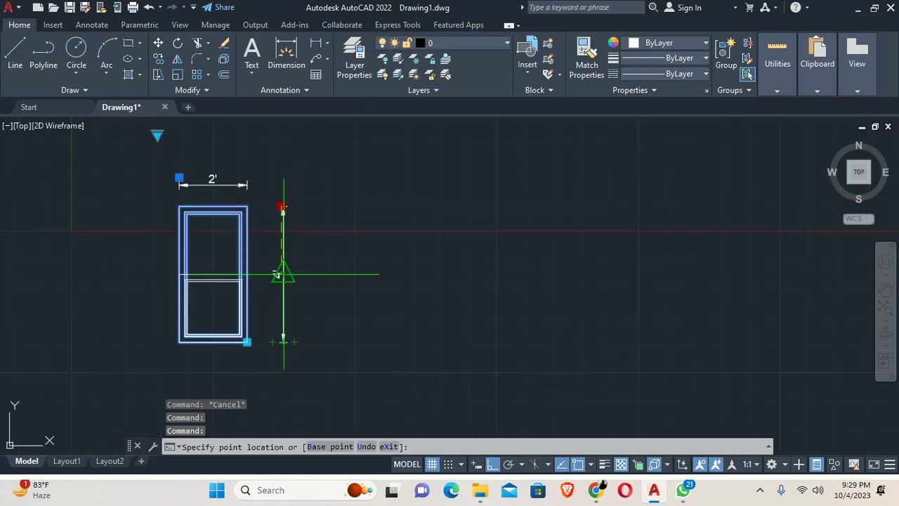
pyautogui.write('24')
pyautogui.press('Return')
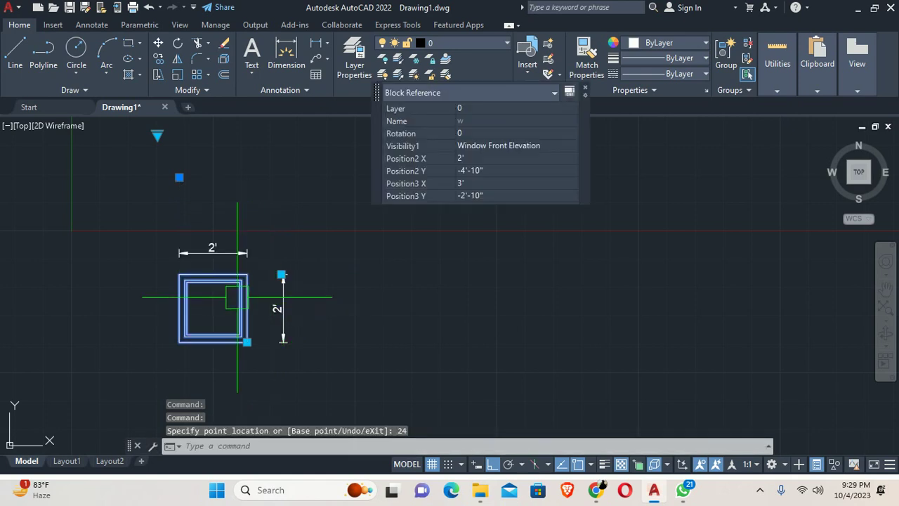
pyautogui.press('Escape')
pyautogui.press('Escape')
# Step: Erase the horizontal and vertical 2' dimensions
pyautogui.click(228, 252)
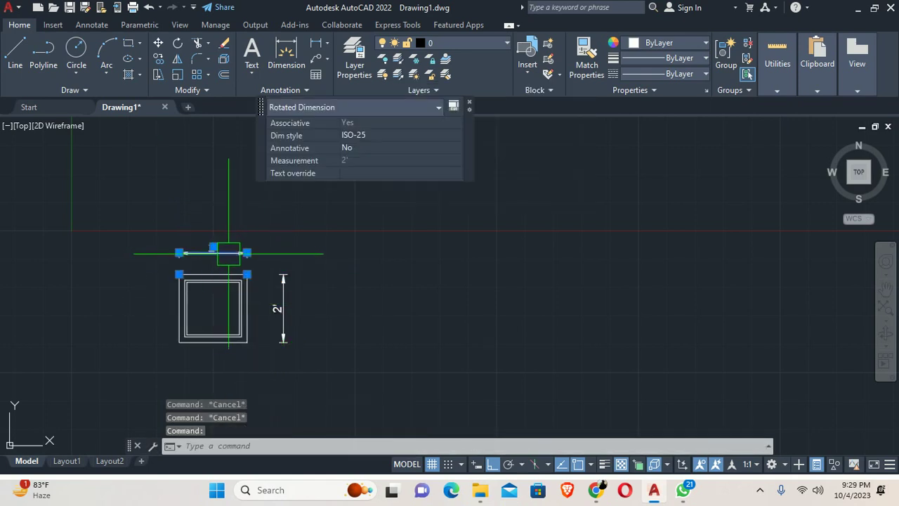
pyautogui.click(276, 286)
pyautogui.press('Delete')
# Step: Copy the 2' square window directly above the original
pyautogui.write('c')
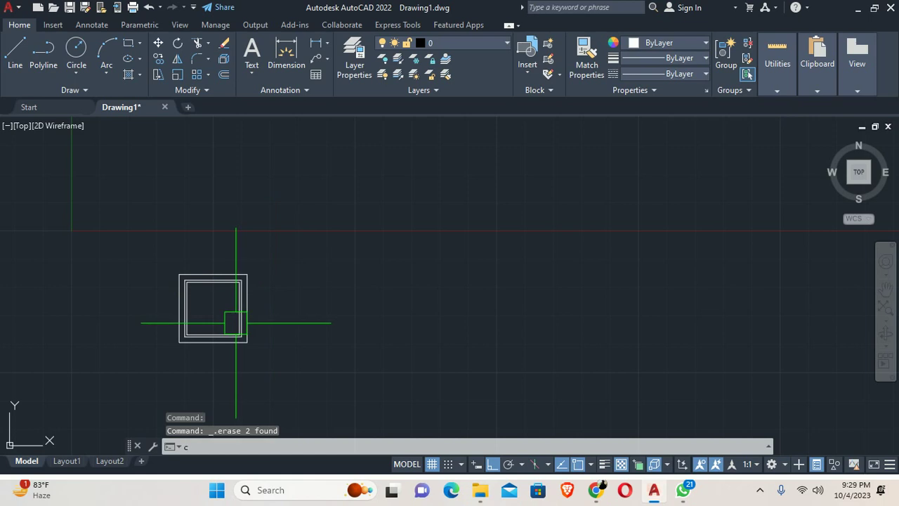
pyautogui.press('Return')
pyautogui.click(235, 325)
pyautogui.press('Return')
pyautogui.scroll(4, 166, 340)
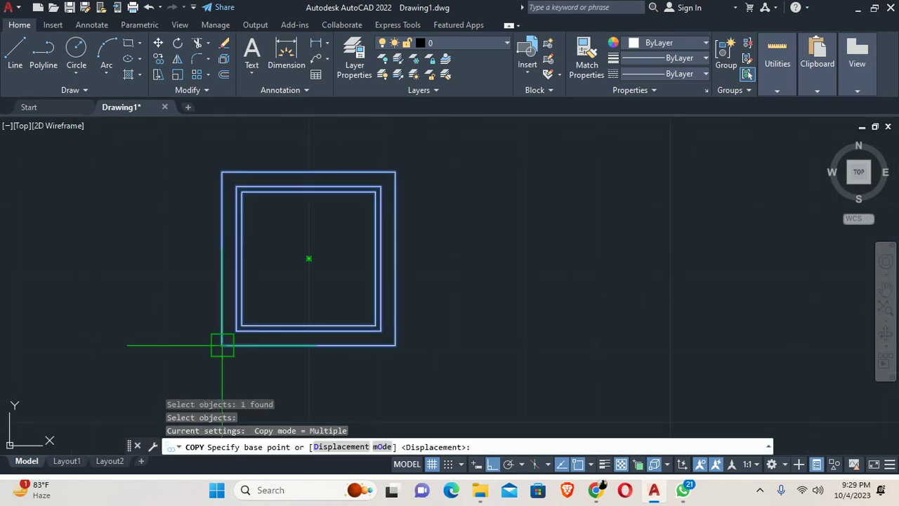
pyautogui.click(222, 344)
pyautogui.click(222, 172)
pyautogui.press('Escape')
pyautogui.scroll(-5, 290, 251)
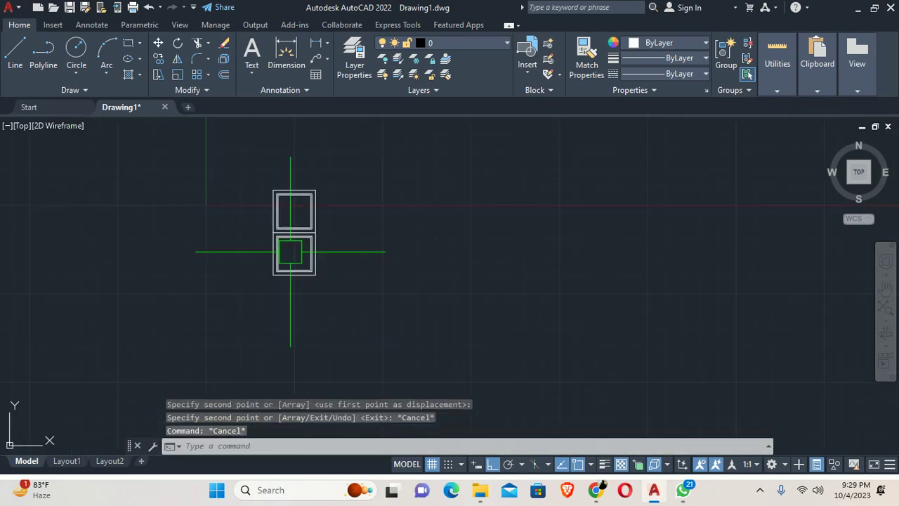
pyautogui.moveTo(291, 251)
pyautogui.mouseDown(button='middle')
pyautogui.moveTo(270, 290)
pyautogui.moveTo(241, 286)
pyautogui.mouseUp(button='middle')
# Step: Widen the lower window by 24 to make it 4' wide
pyautogui.click(309, 286)
pyautogui.click(246, 225)
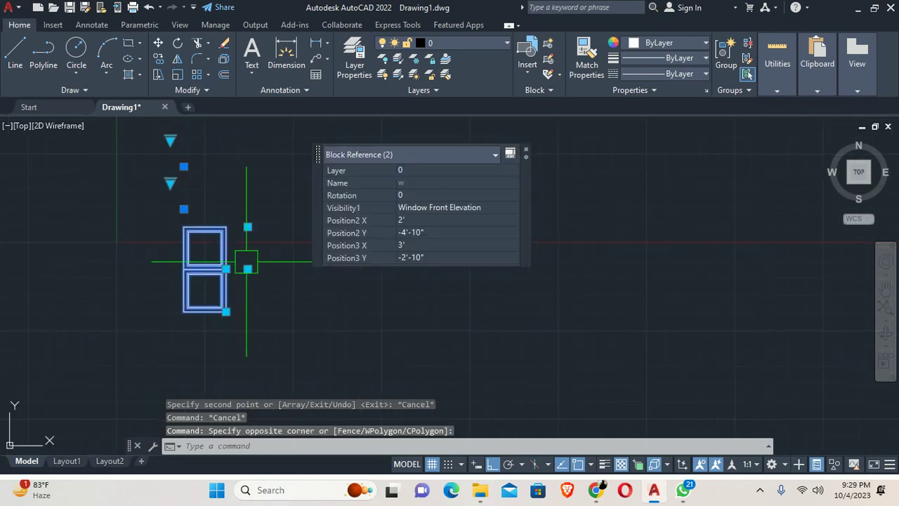
pyautogui.click(225, 311)
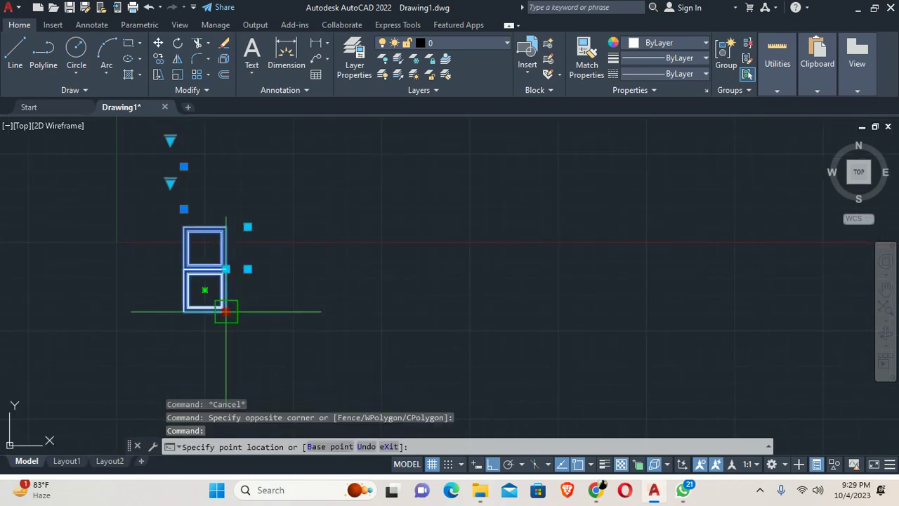
pyautogui.write('24')
pyautogui.press('Return')
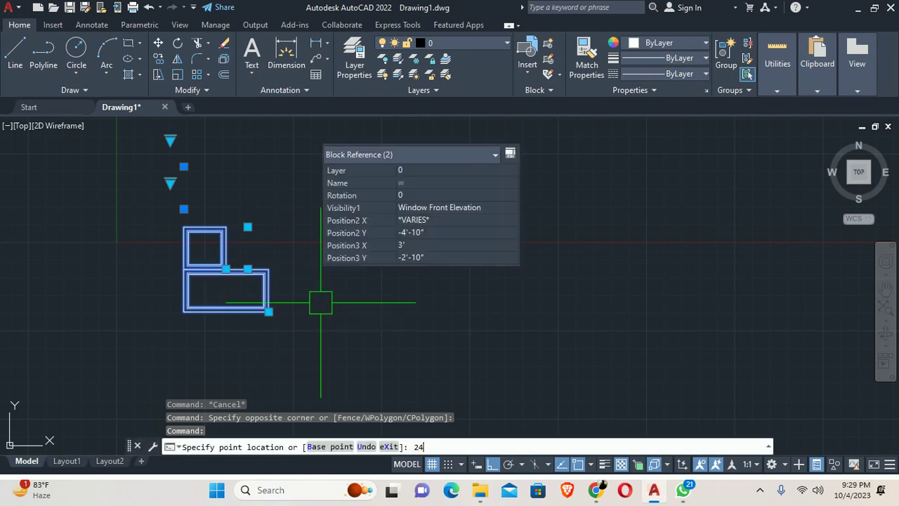
pyautogui.scroll(4, 246, 274)
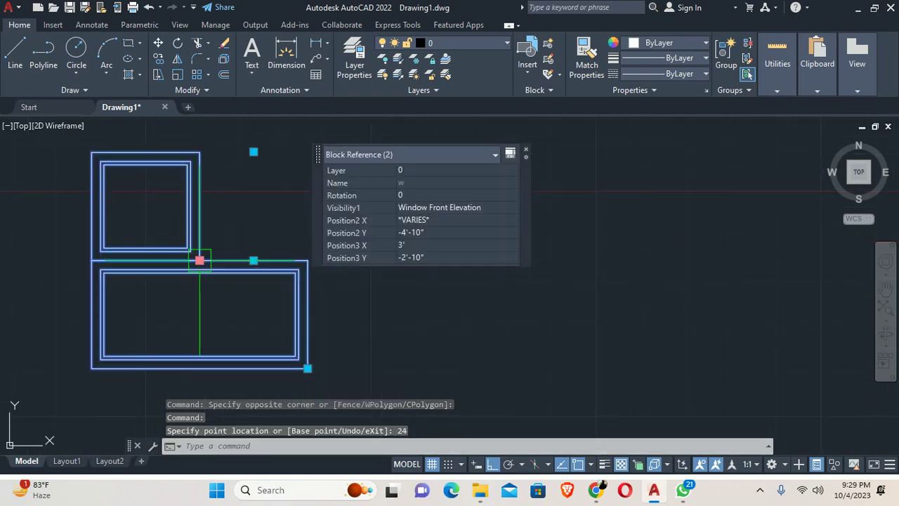
pyautogui.press('Escape')
pyautogui.press('Escape')
# Step: Copy the upper square window to sit beside it on the right
pyautogui.write('co')
pyautogui.press('Return')
pyautogui.click(200, 261)
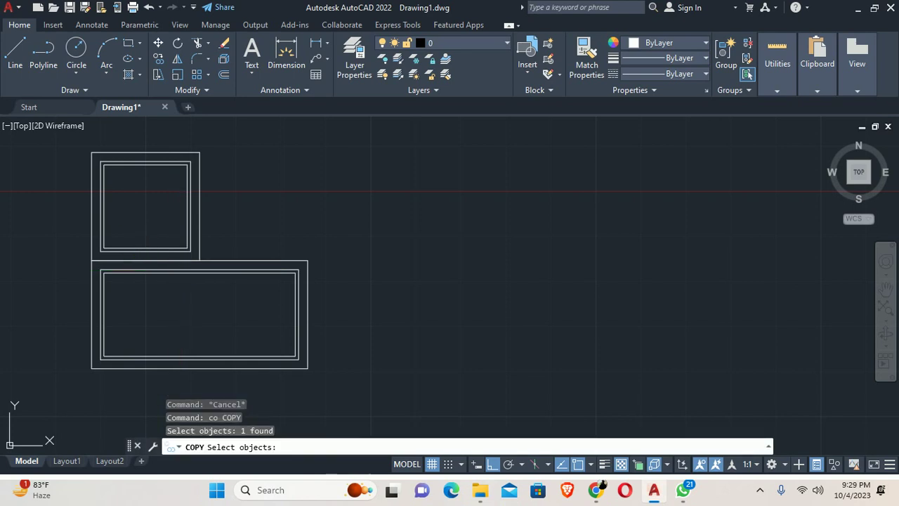
pyautogui.press('Return')
pyautogui.click(91, 260)
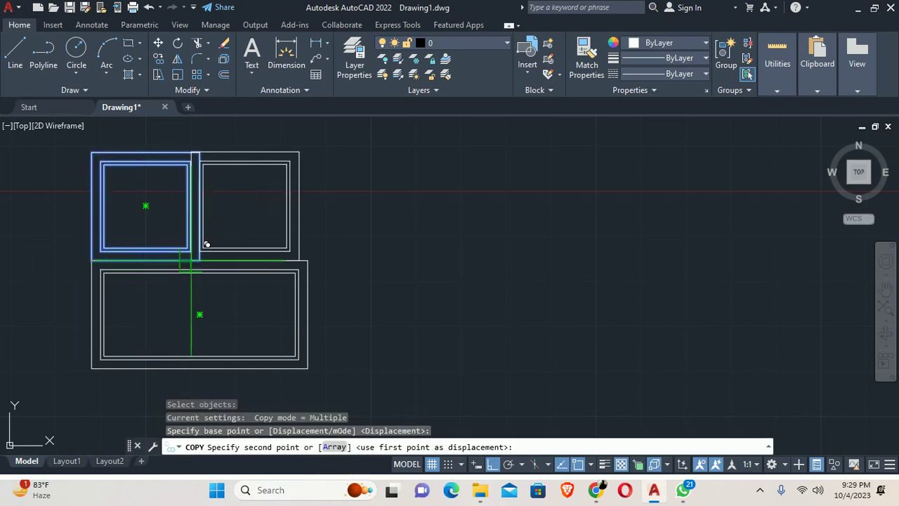
pyautogui.click(213, 241)
pyautogui.press('Escape')
pyautogui.scroll(-2, 213, 241)
pyautogui.scroll(-3, 266, 277)
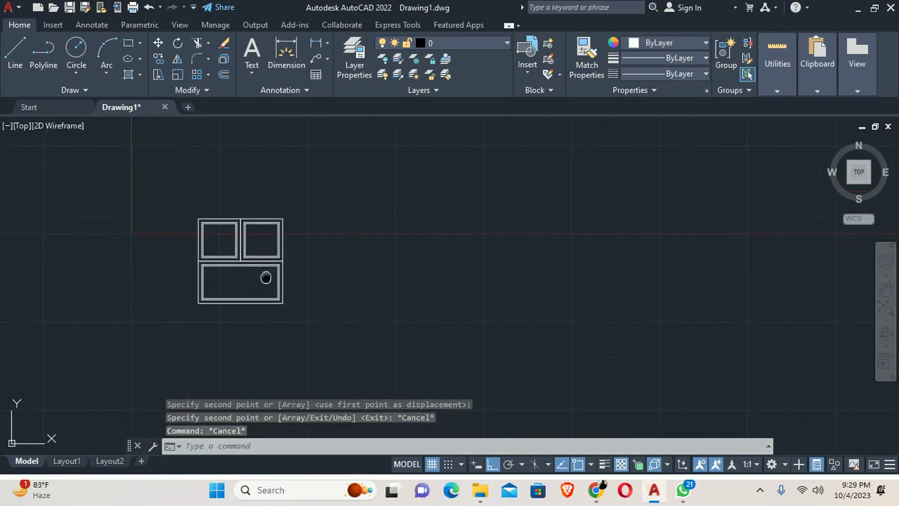
pyautogui.moveTo(266, 278)
pyautogui.mouseDown(button='middle')
pyautogui.moveTo(342, 216)
pyautogui.moveTo(293, 277)
pyautogui.mouseUp(button='middle')
pyautogui.click(336, 243)
pyautogui.press('Escape')
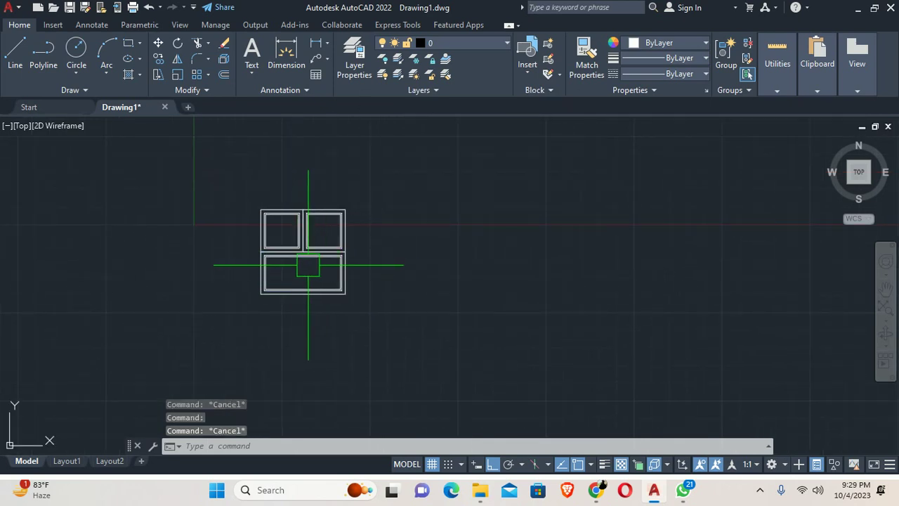
pyautogui.scroll(4, 308, 265)
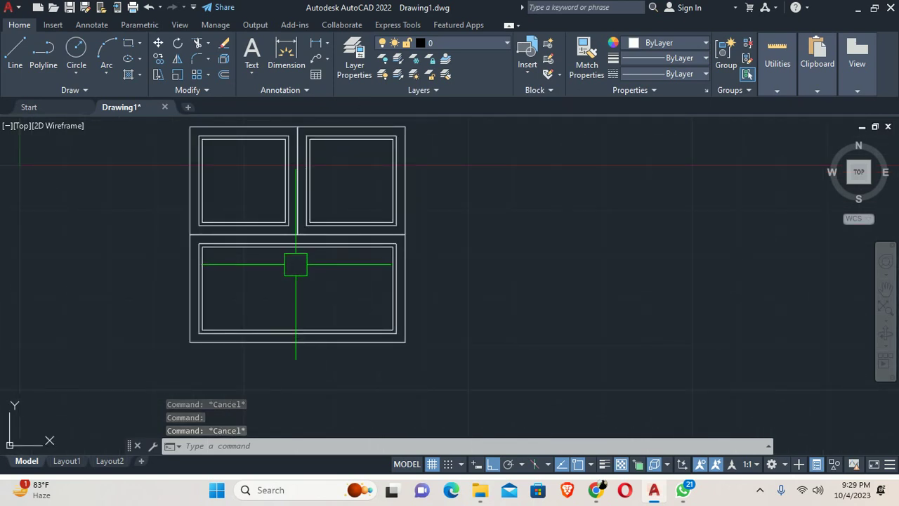
pyautogui.scroll(-4, 296, 264)
pyautogui.scroll(-2, 284, 258)
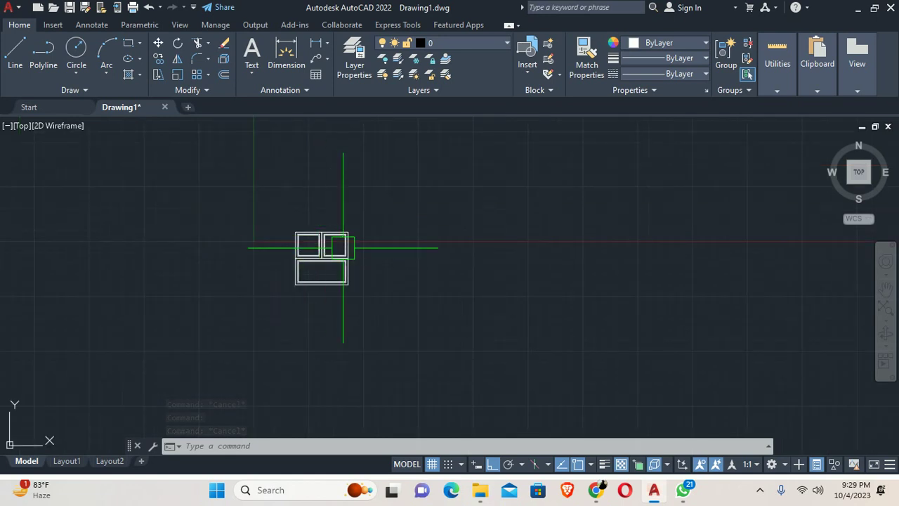
pyautogui.scroll(4, 328, 261)
pyautogui.scroll(2, 271, 268)
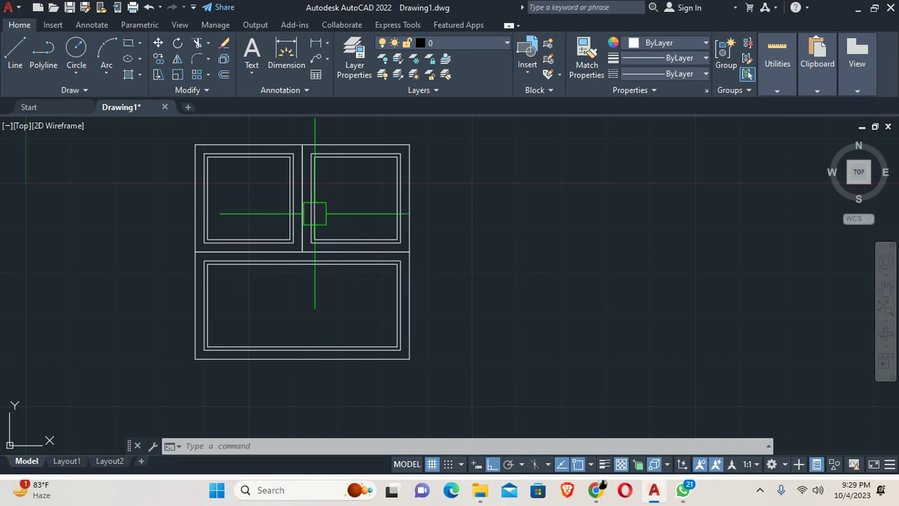
pyautogui.scroll(-4, 354, 281)
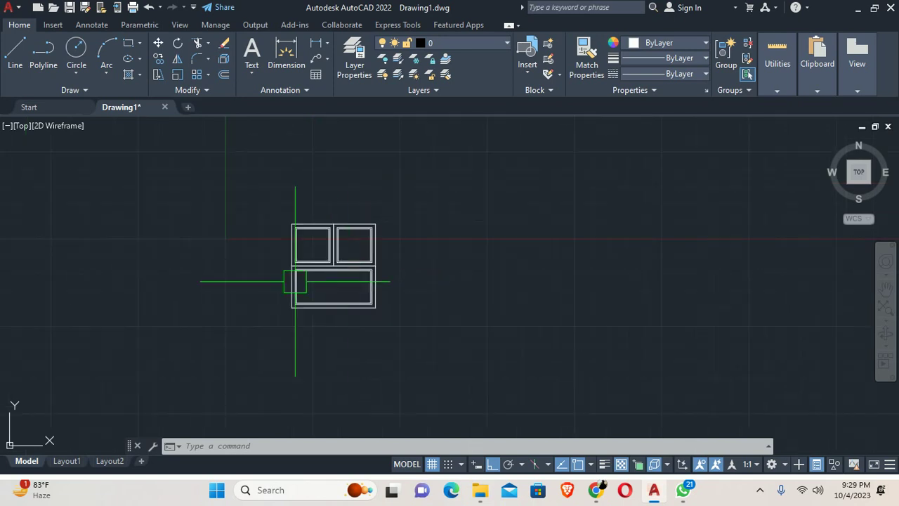